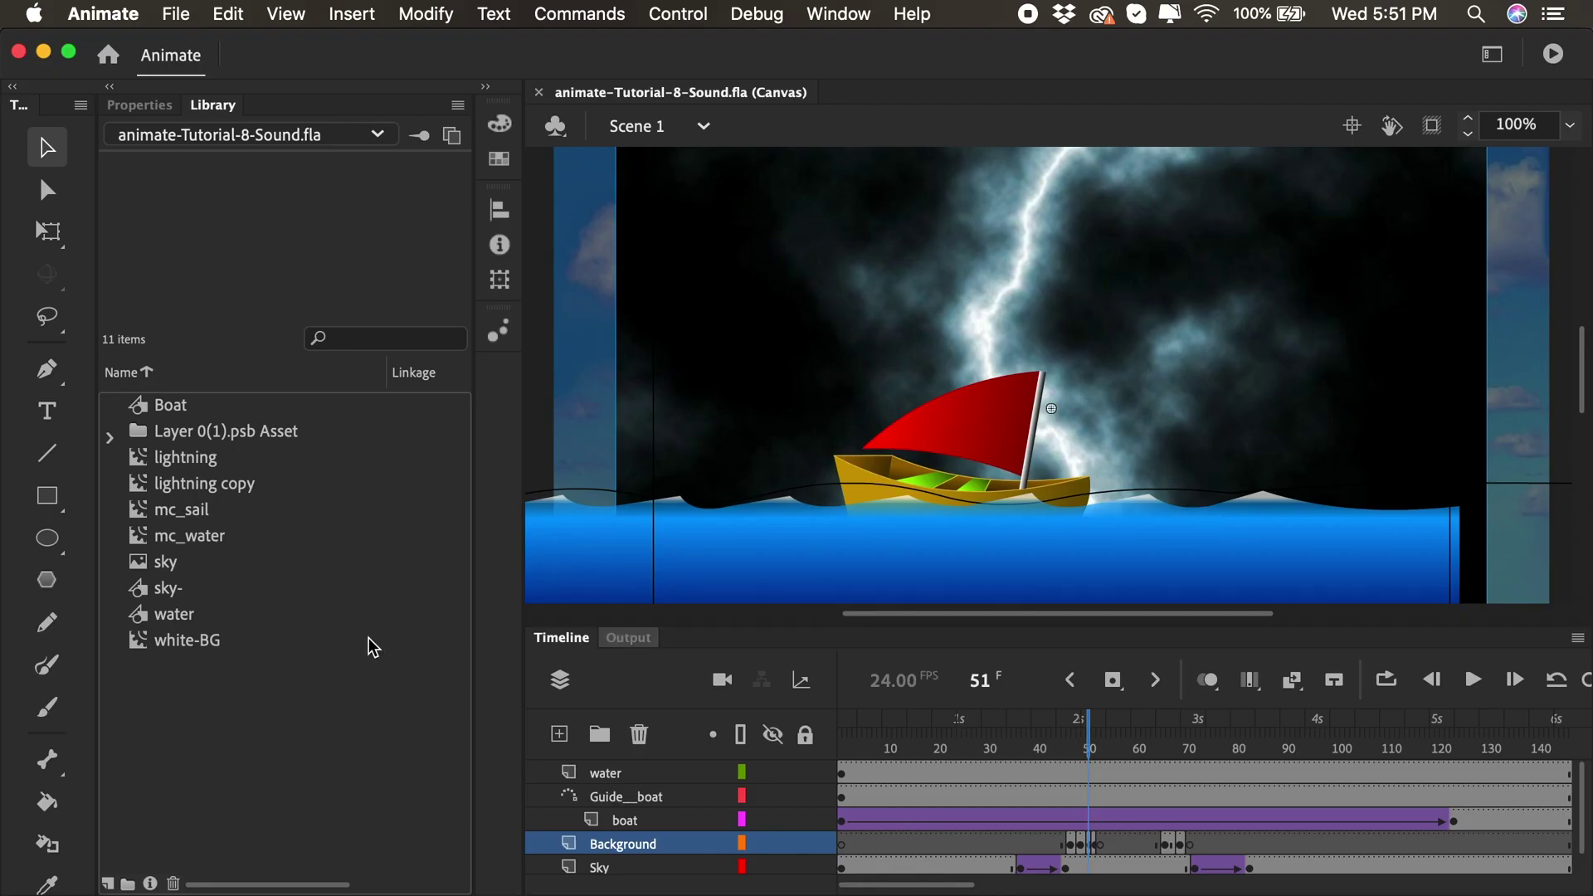
Step: Create a Lightning Assets library folder holding lightning, lightning copy and the Layer 0(1).psb Asset folder
{"action": "left_click", "coordinate": [368, 639]}
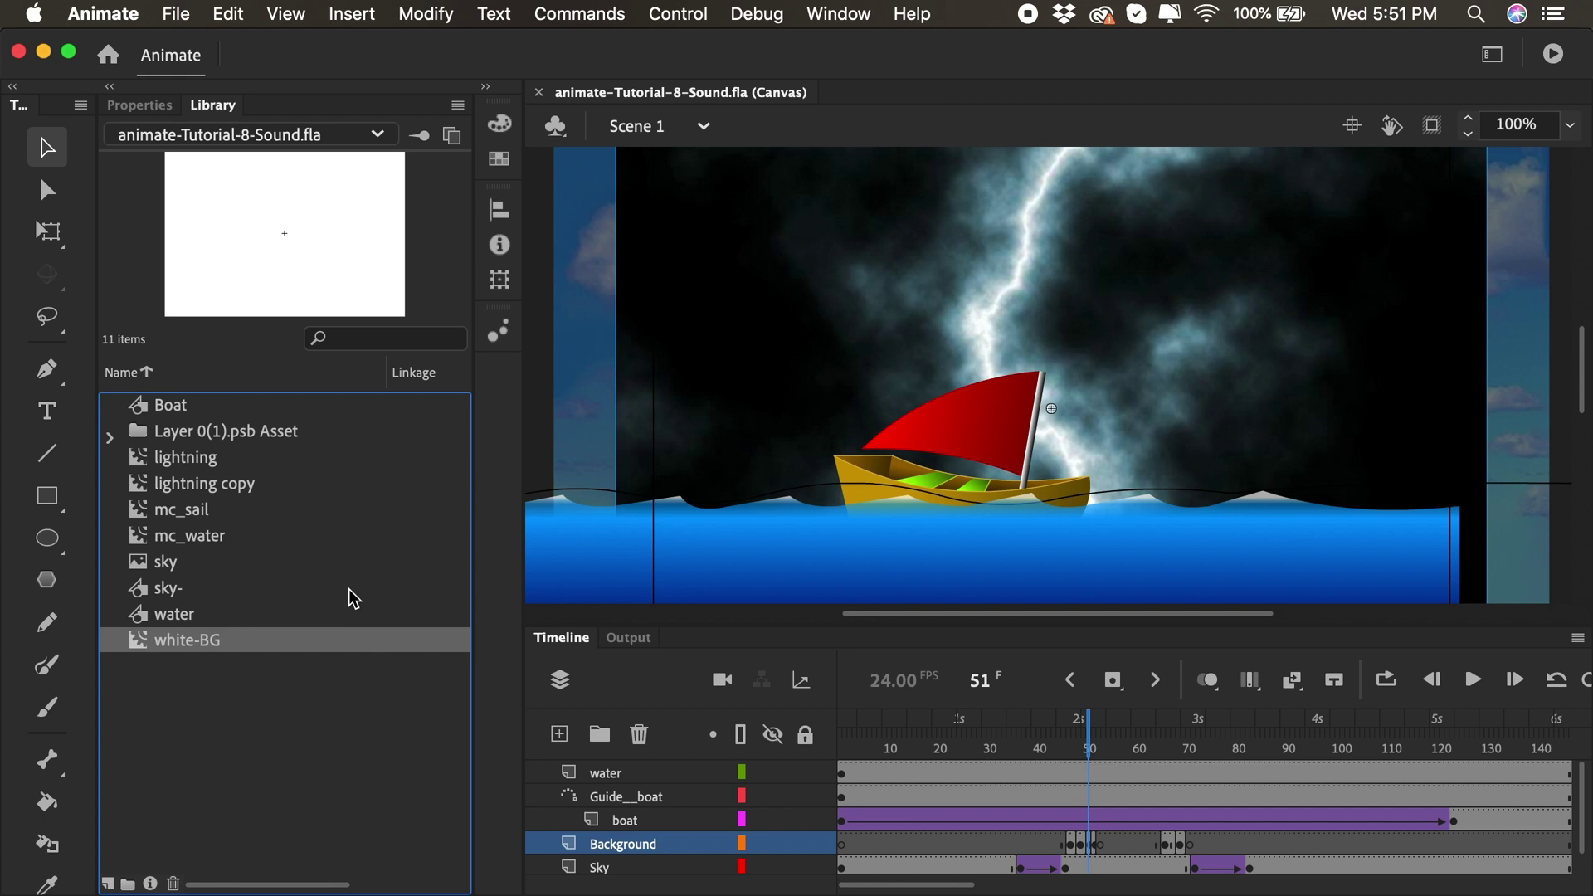
{"action": "left_click", "coordinate": [303, 712]}
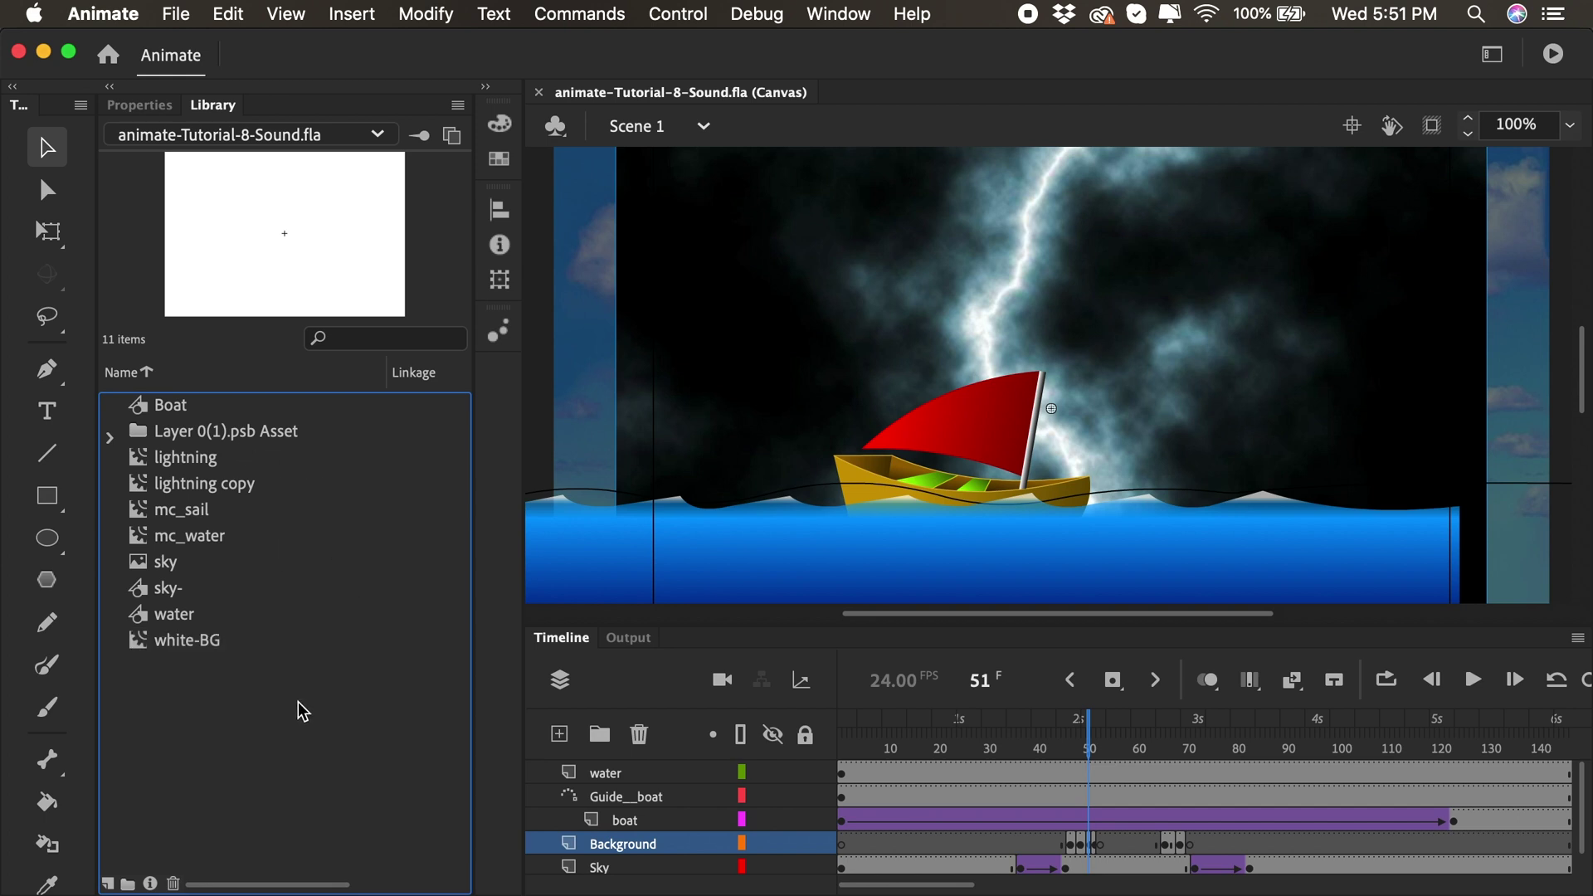
{"action": "left_click", "coordinate": [129, 885]}
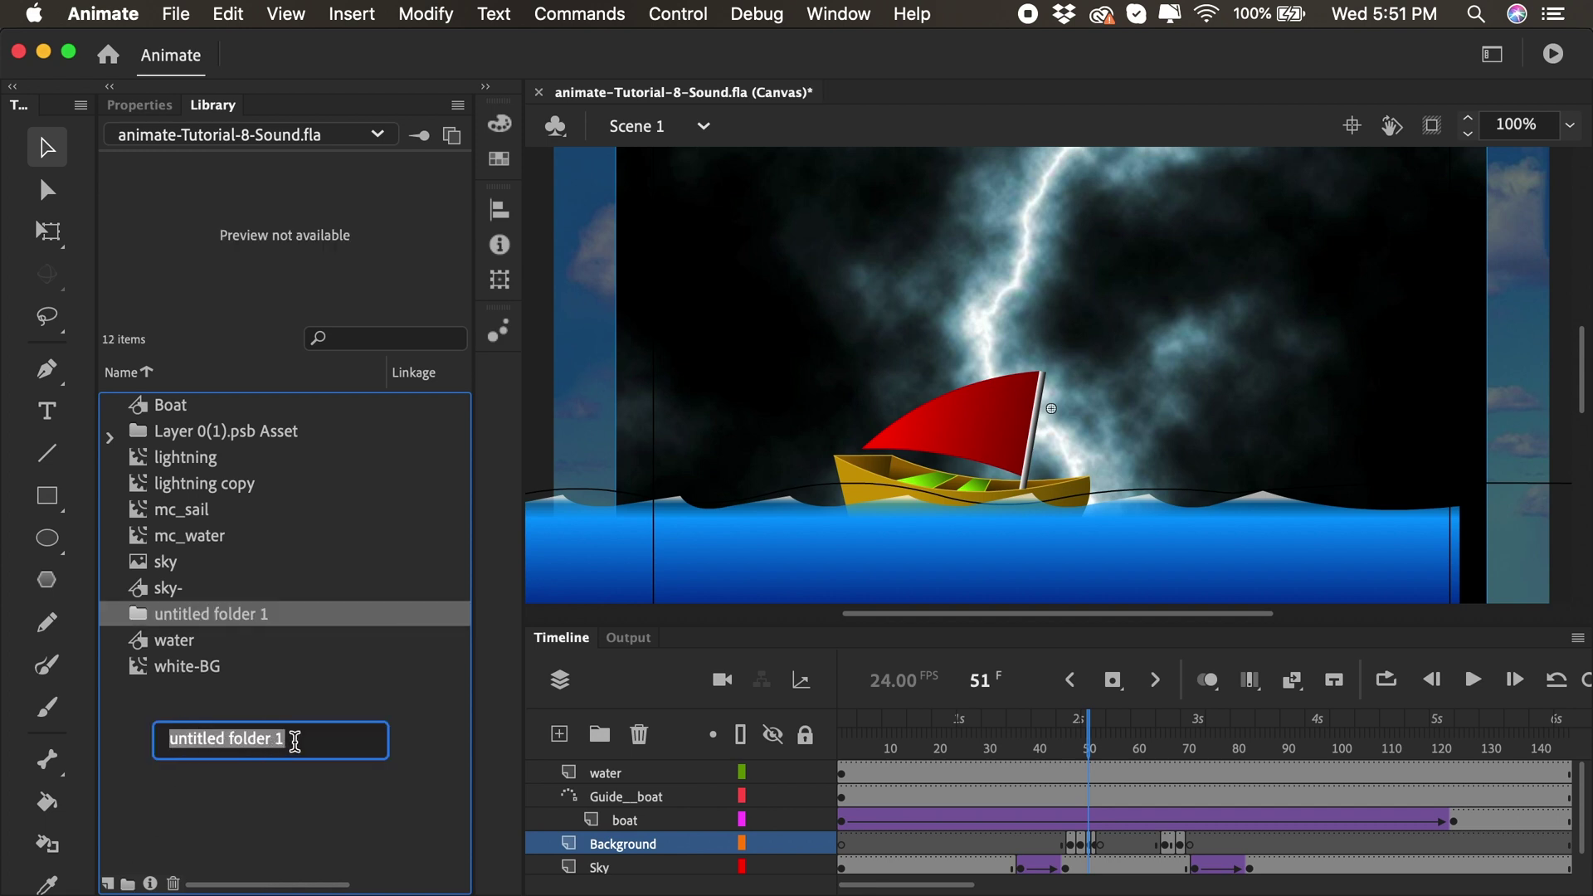
{"action": "type", "text": "Ligh"}
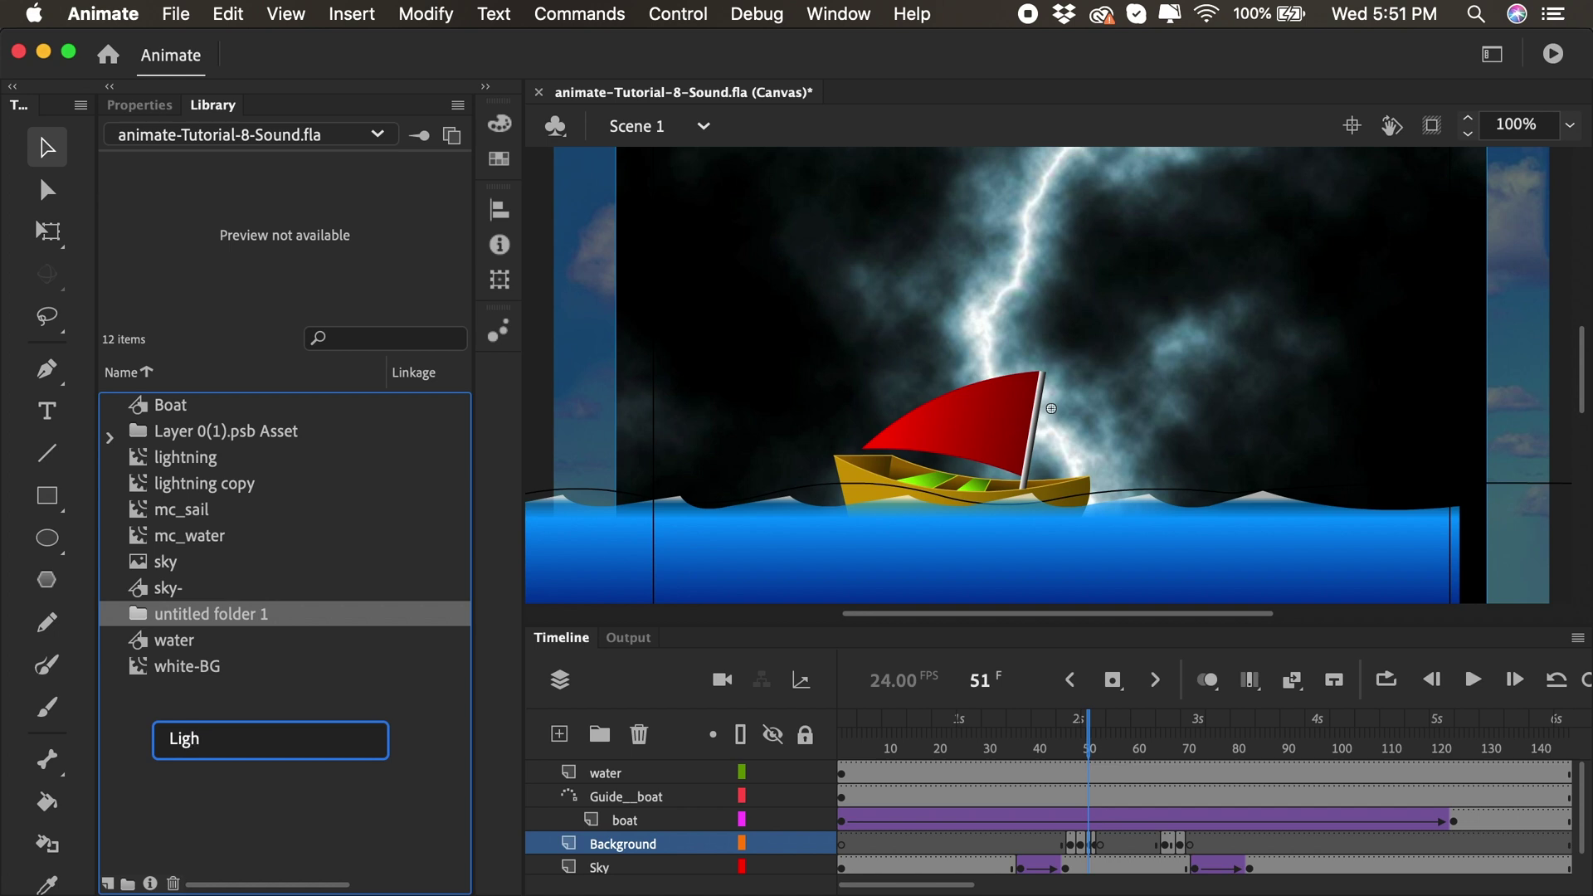
{"action": "type", "text": "tning Assets"}
{"action": "key", "text": "Return"}
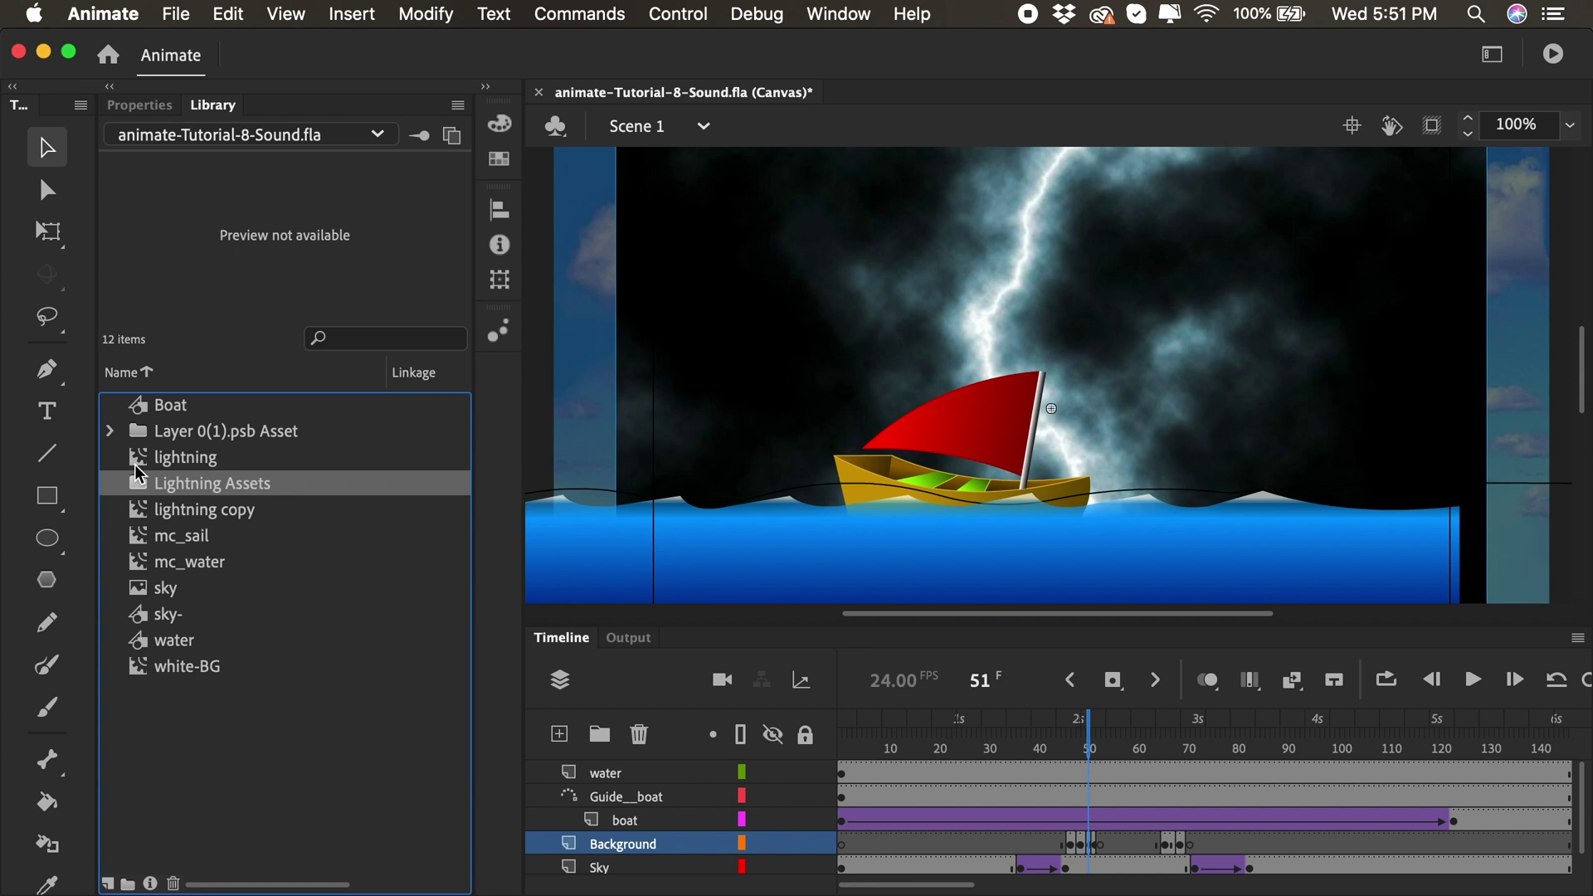
{"action": "left_click", "coordinate": [178, 436]}
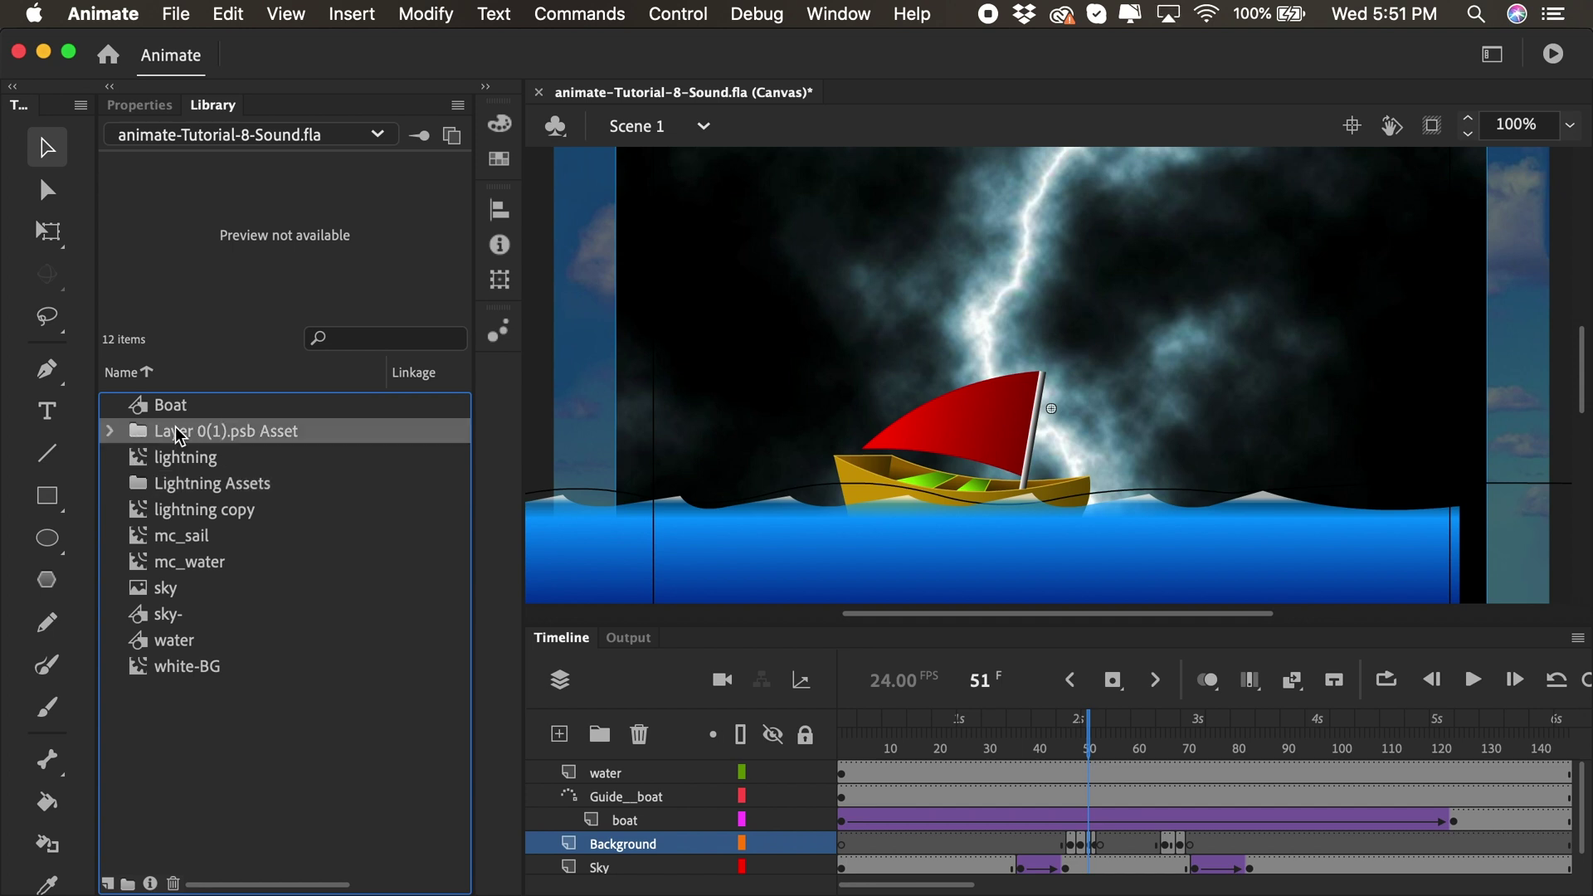
{"action": "left_click_drag", "start_coordinate": [178, 437], "coordinate": [143, 439]}
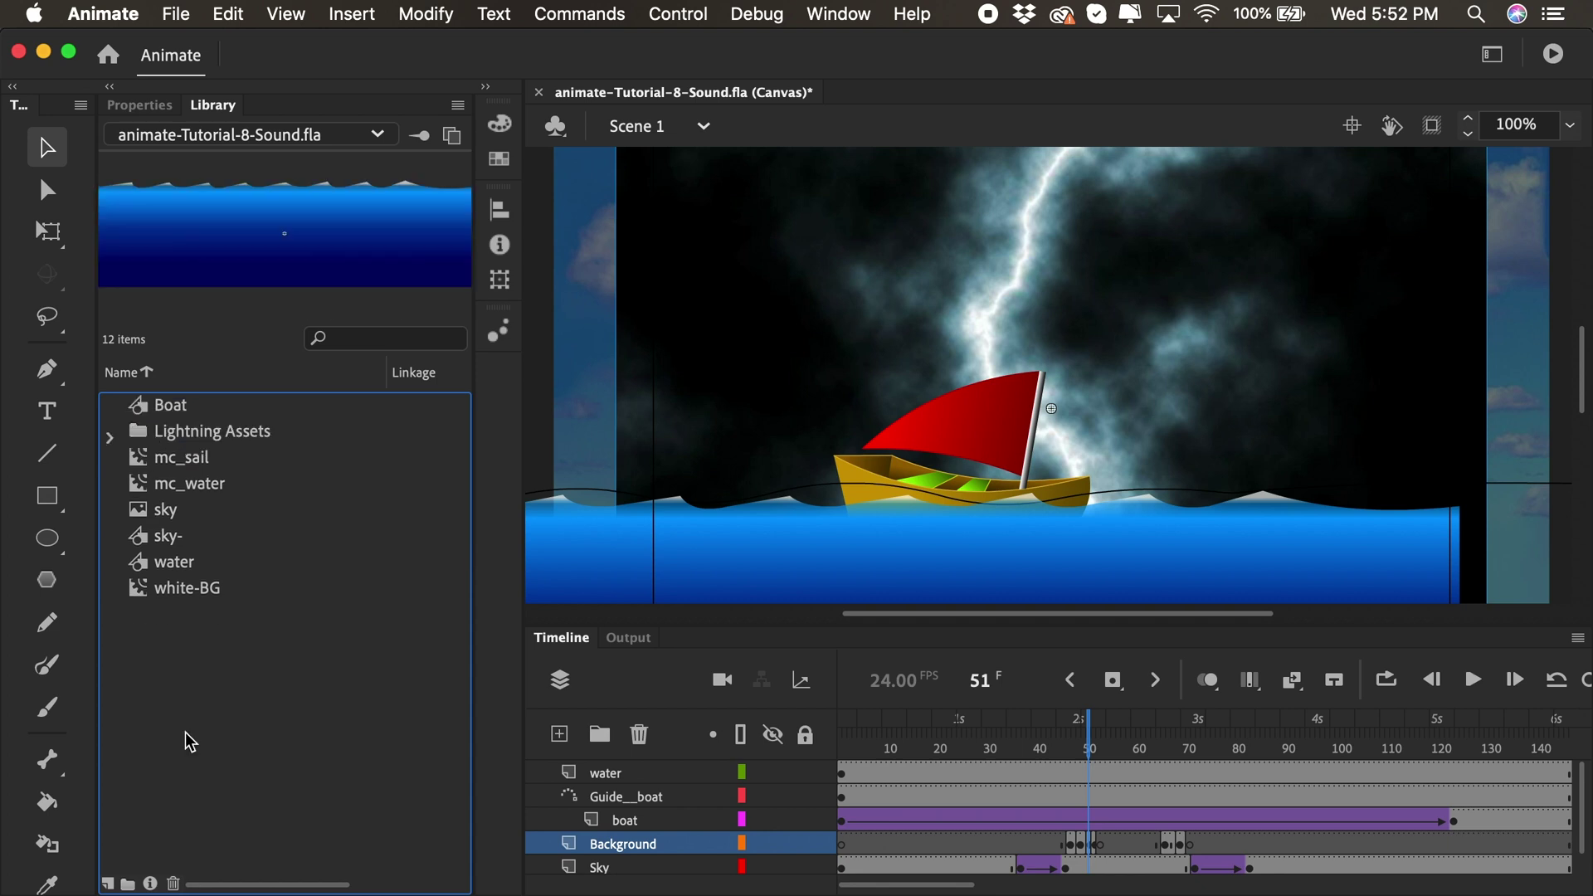
Step: Add a new library folder named _SOUND
{"action": "left_click", "coordinate": [128, 883]}
{"action": "type", "text": "SOUND"}
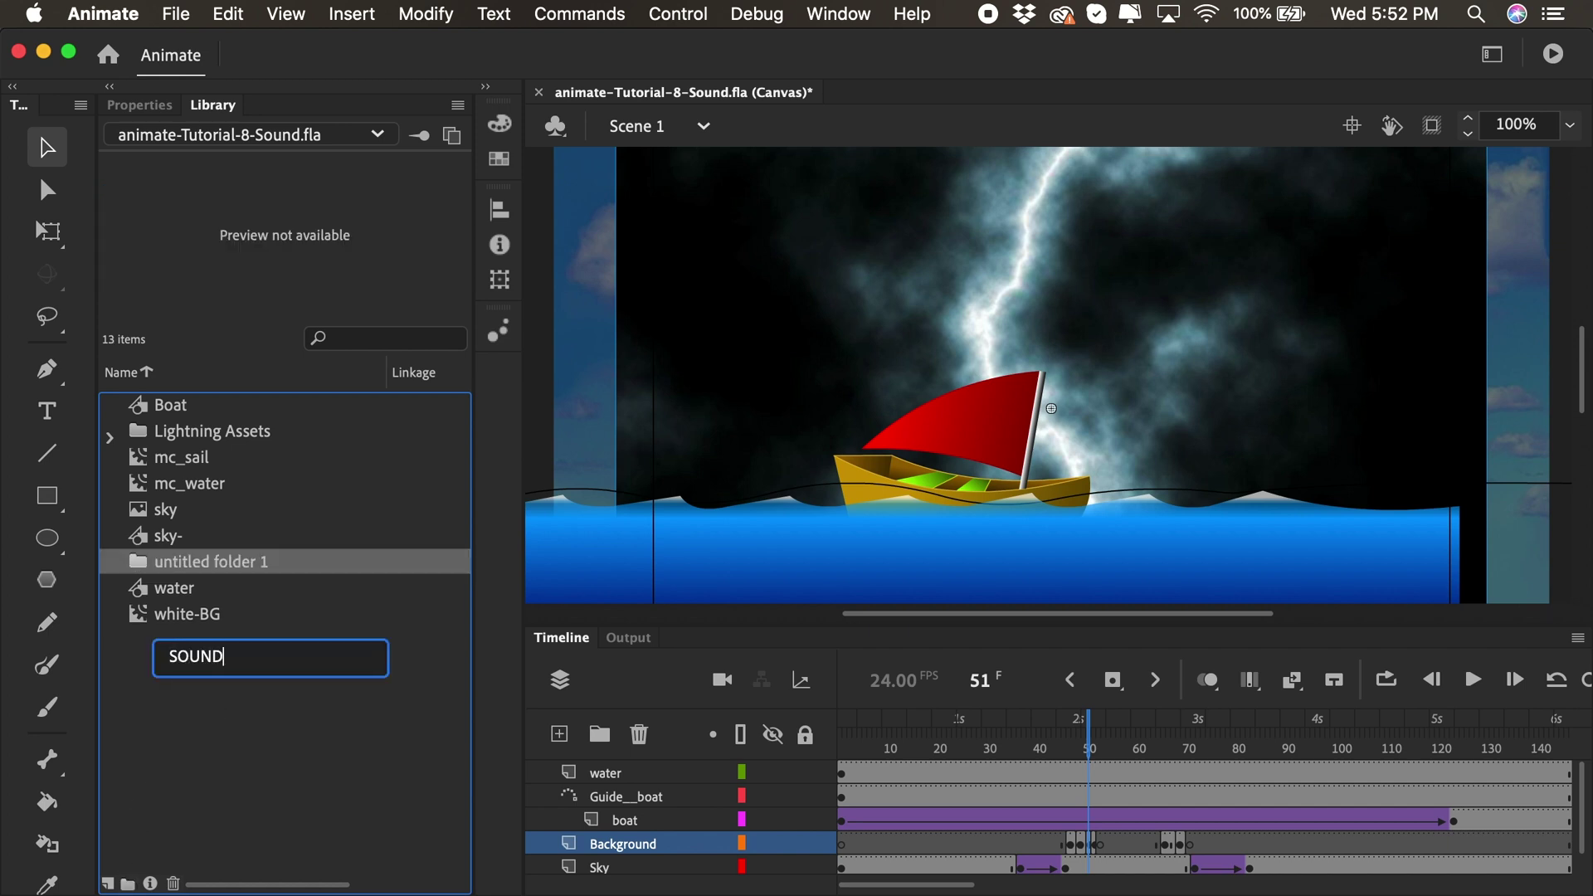
{"action": "key", "text": "Return"}
{"action": "double_click", "coordinate": [166, 562]}
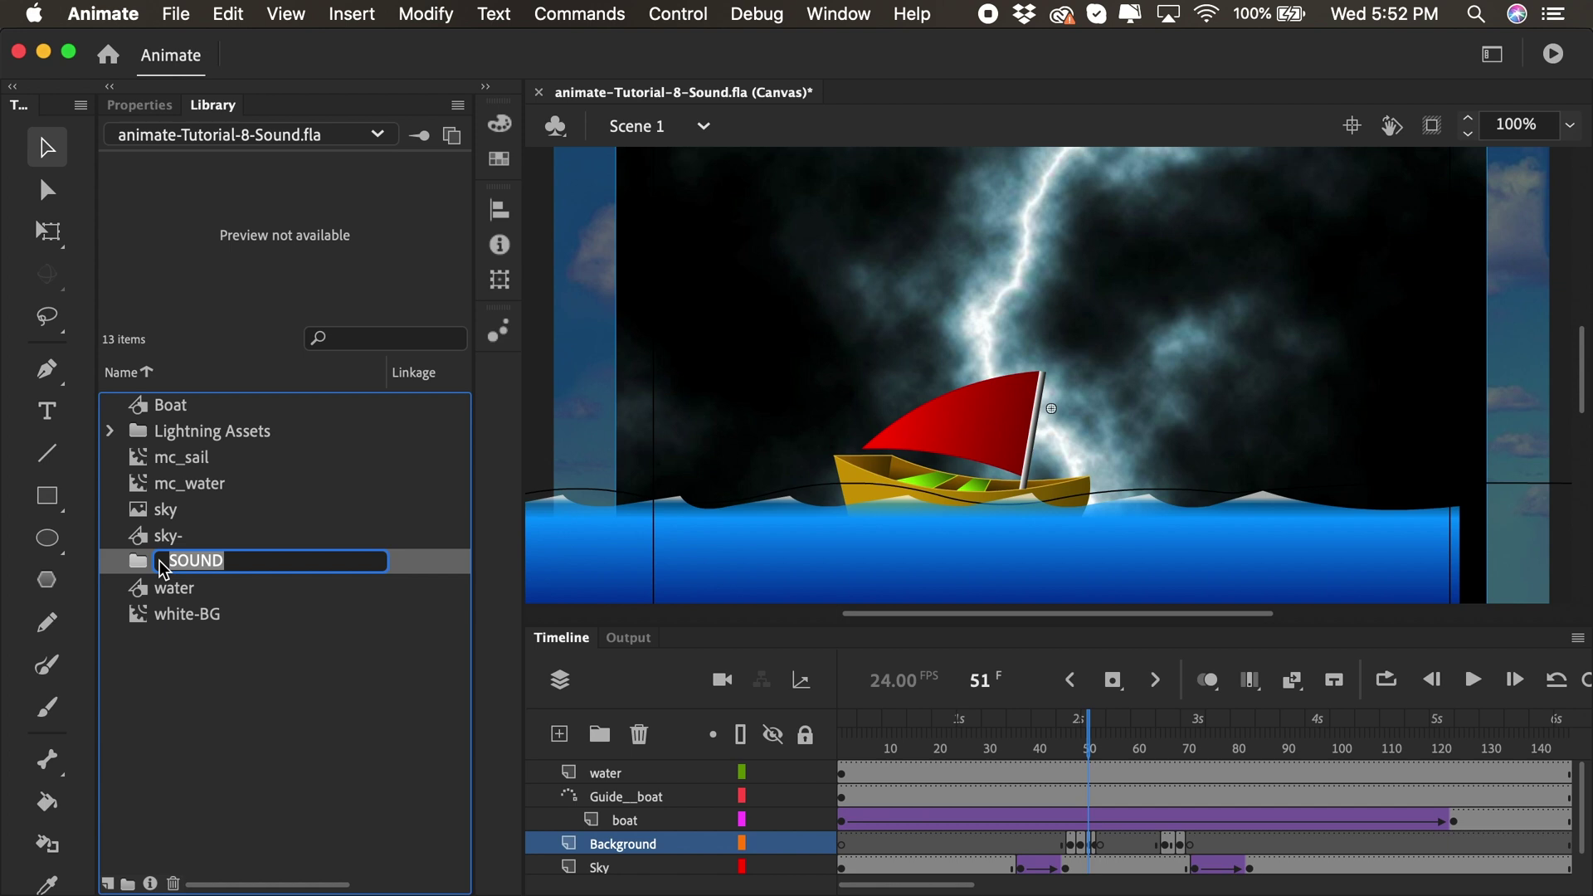
{"action": "left_click", "coordinate": [175, 636]}
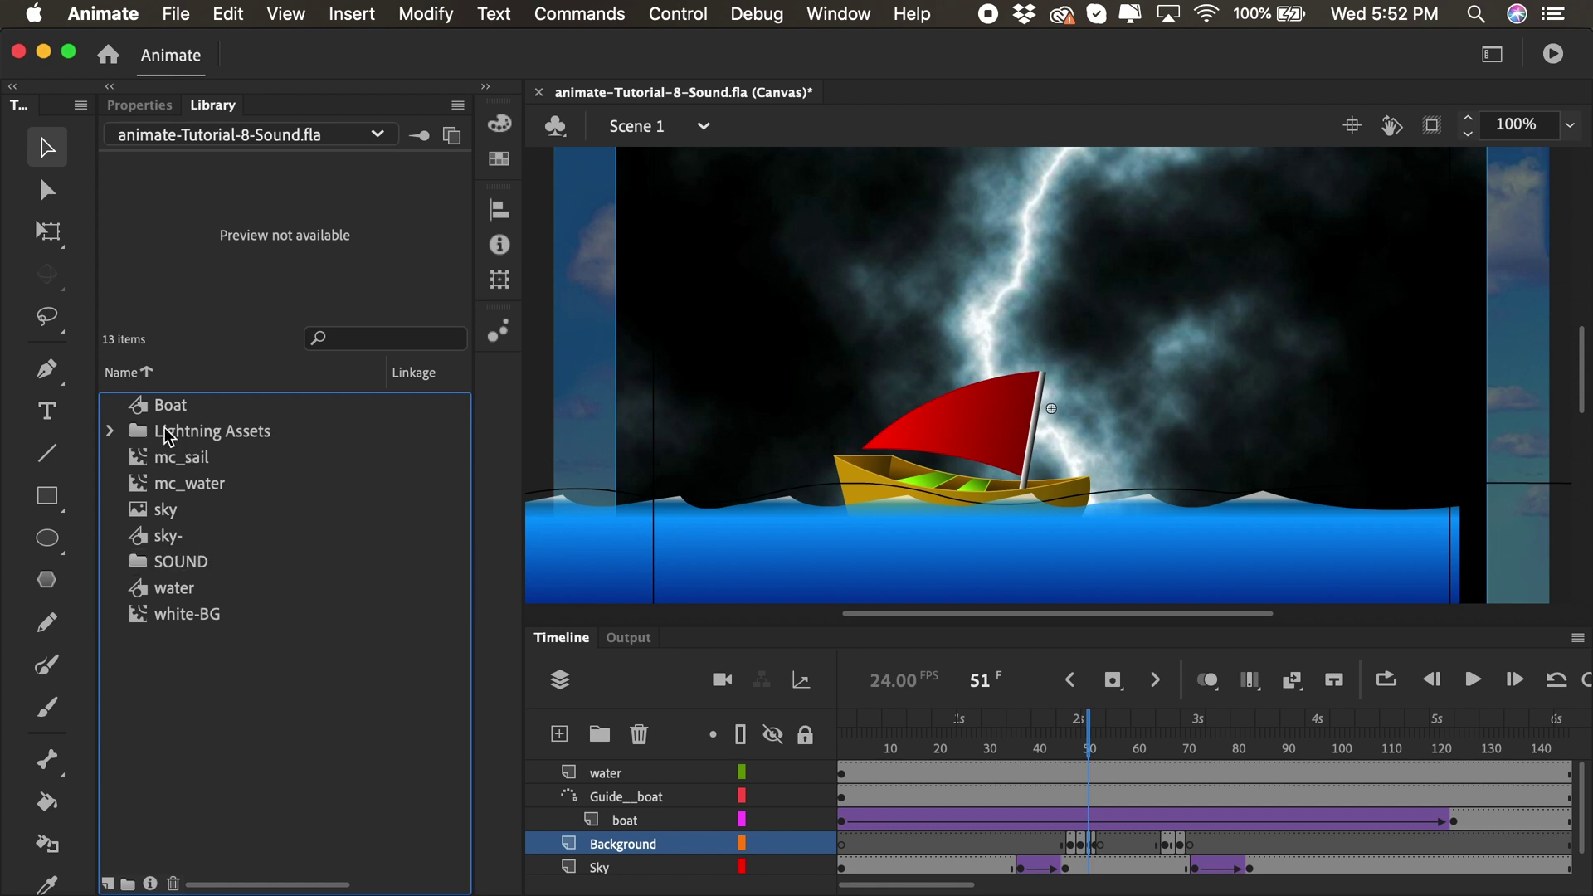
{"action": "double_click", "coordinate": [166, 562]}
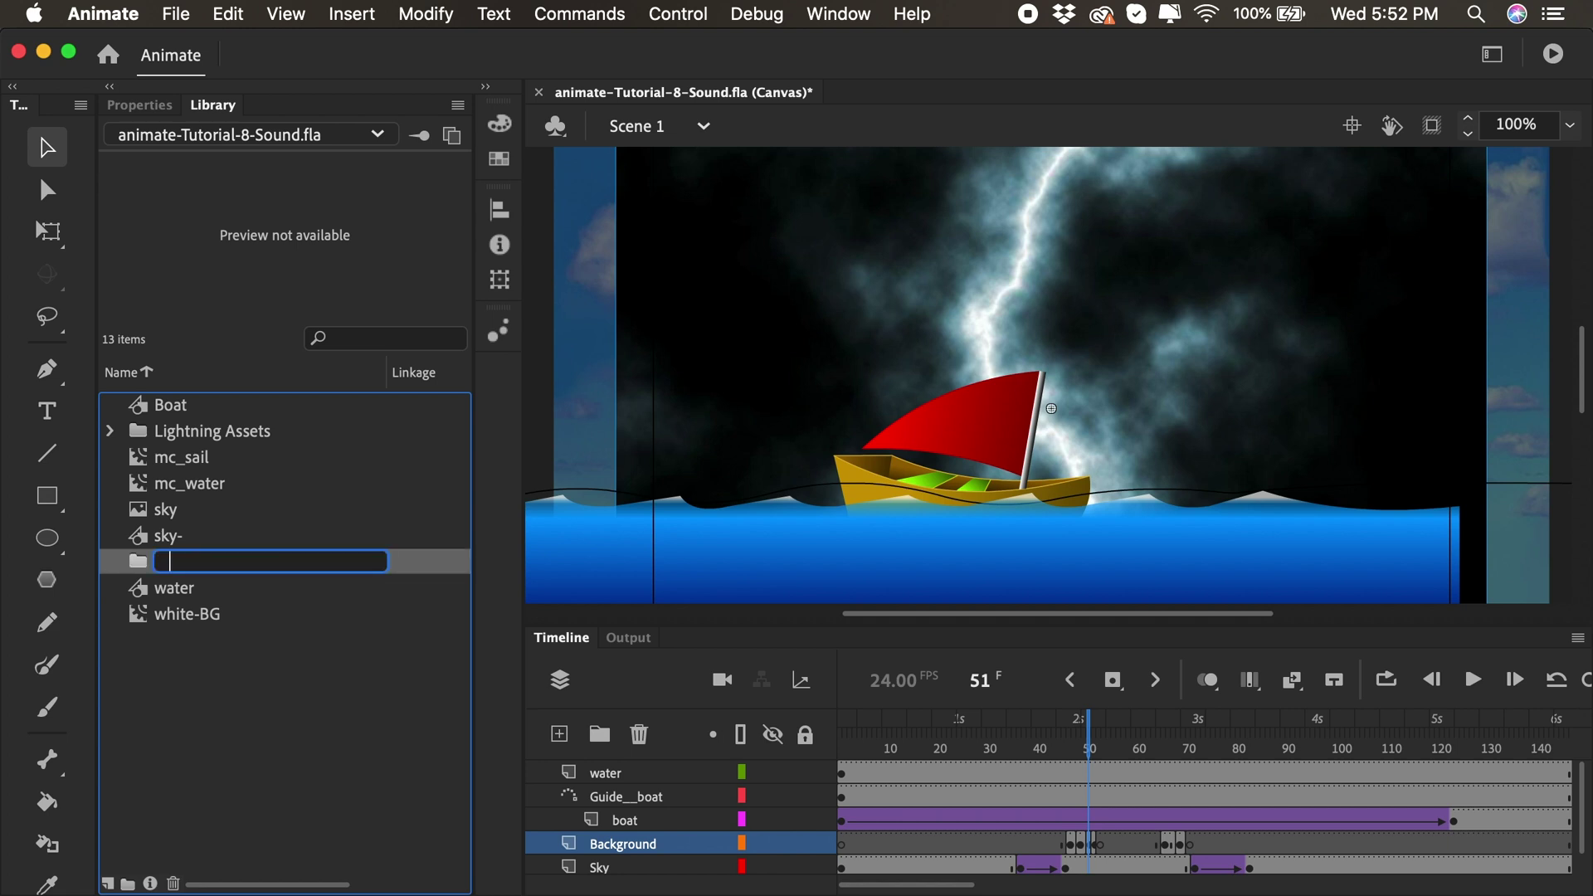
{"action": "type", "text": "_SOUND"}
{"action": "key", "text": "Return"}
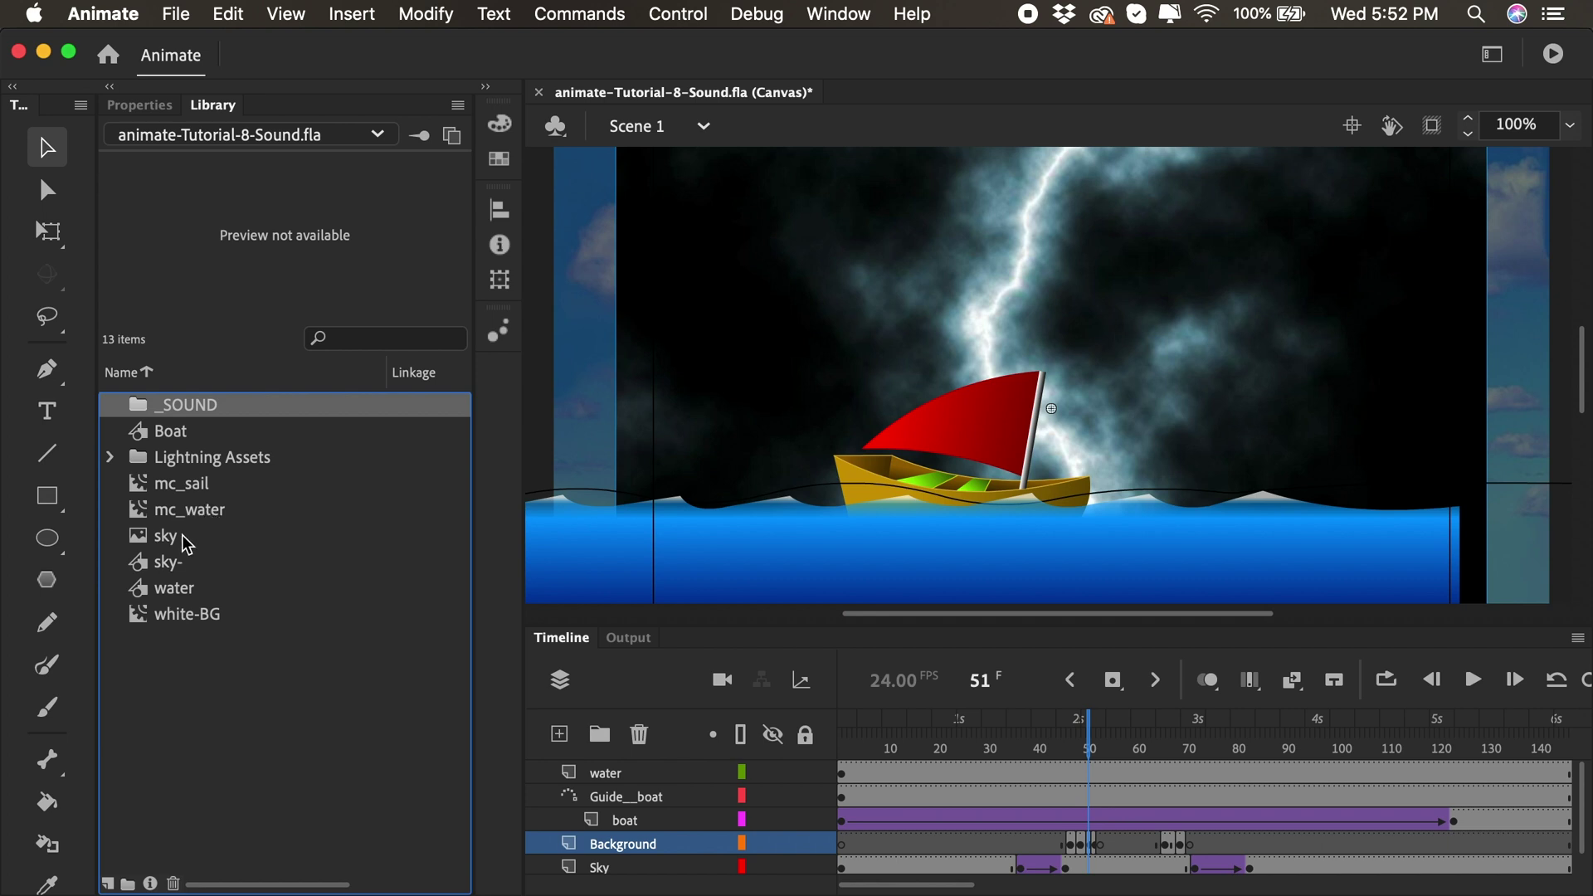
Step: Rename the Lightning Assets folder to _Lightning Assets
{"action": "double_click", "coordinate": [168, 457]}
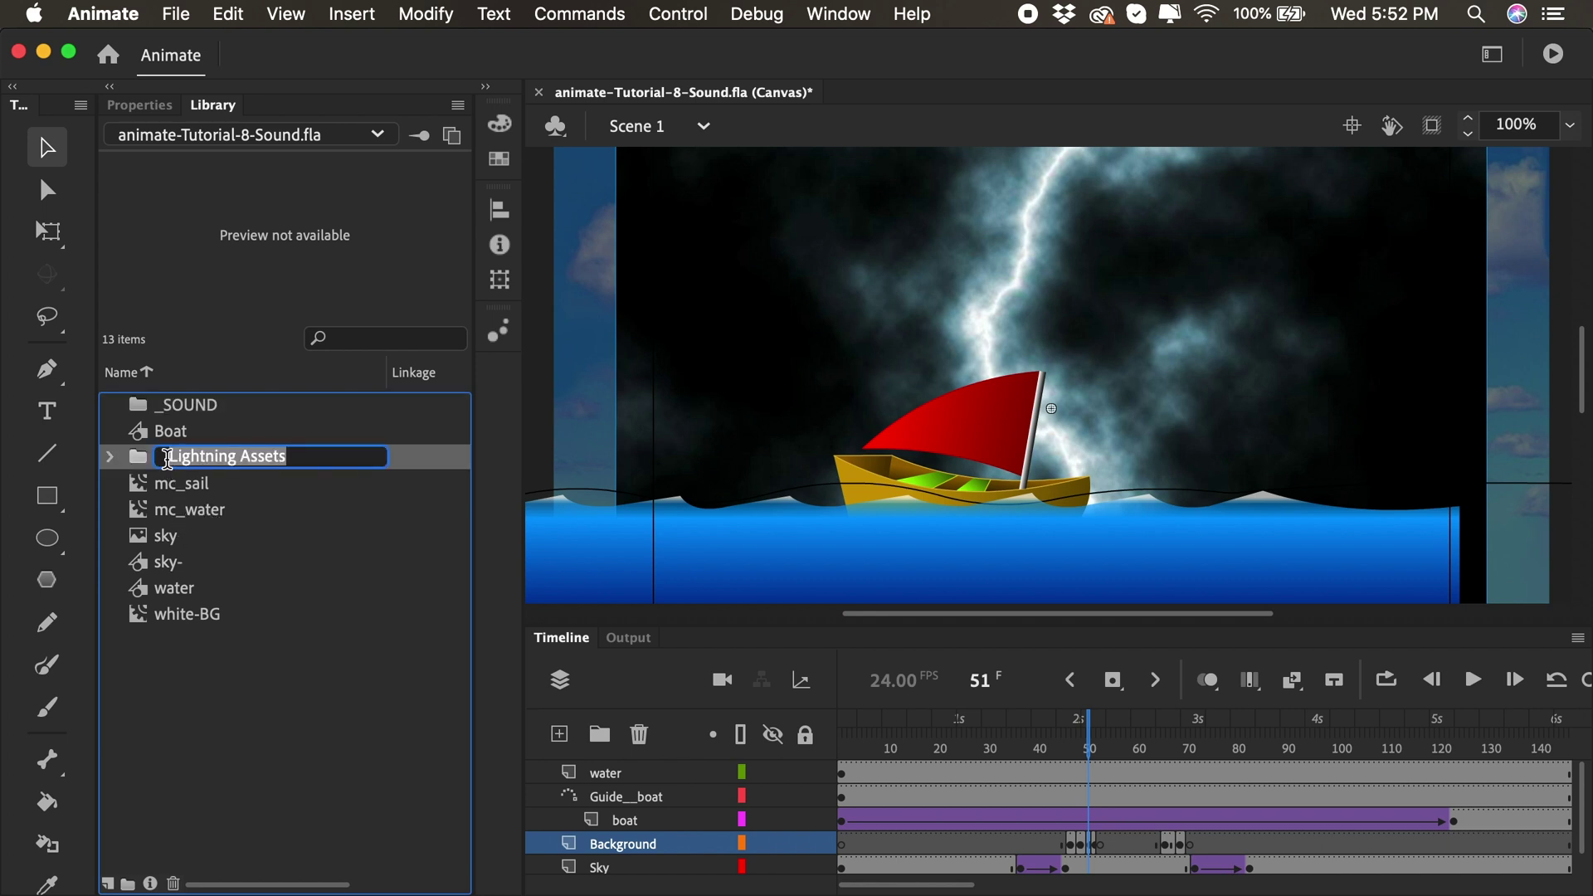
{"action": "left_click", "coordinate": [166, 458]}
{"action": "type", "text": "_"}
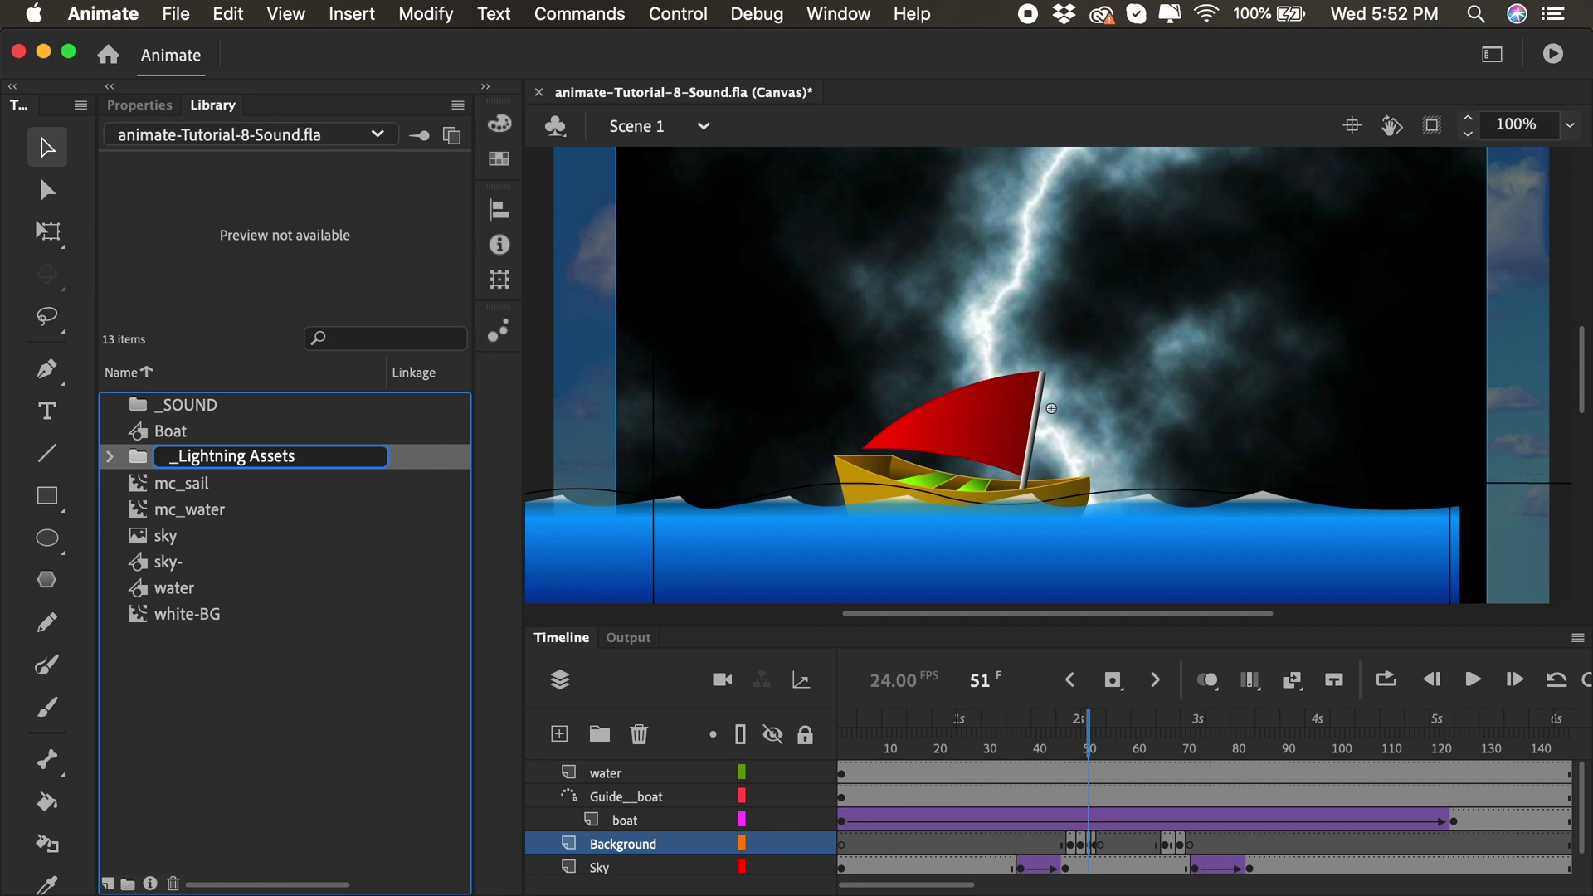
{"action": "key", "text": "Return"}
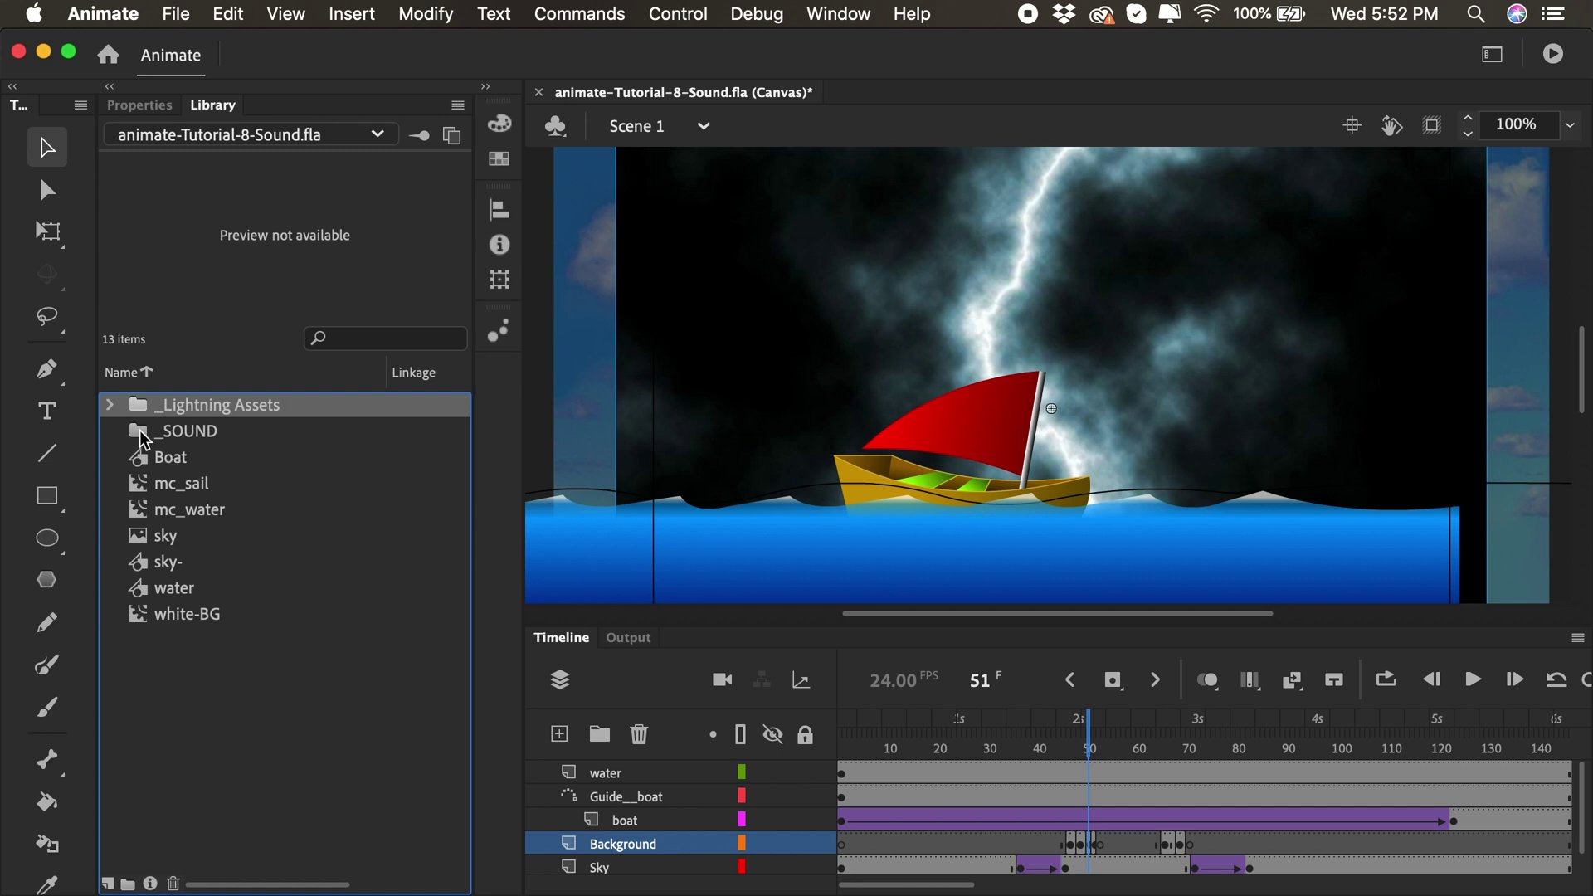
{"action": "left_click", "coordinate": [282, 492]}
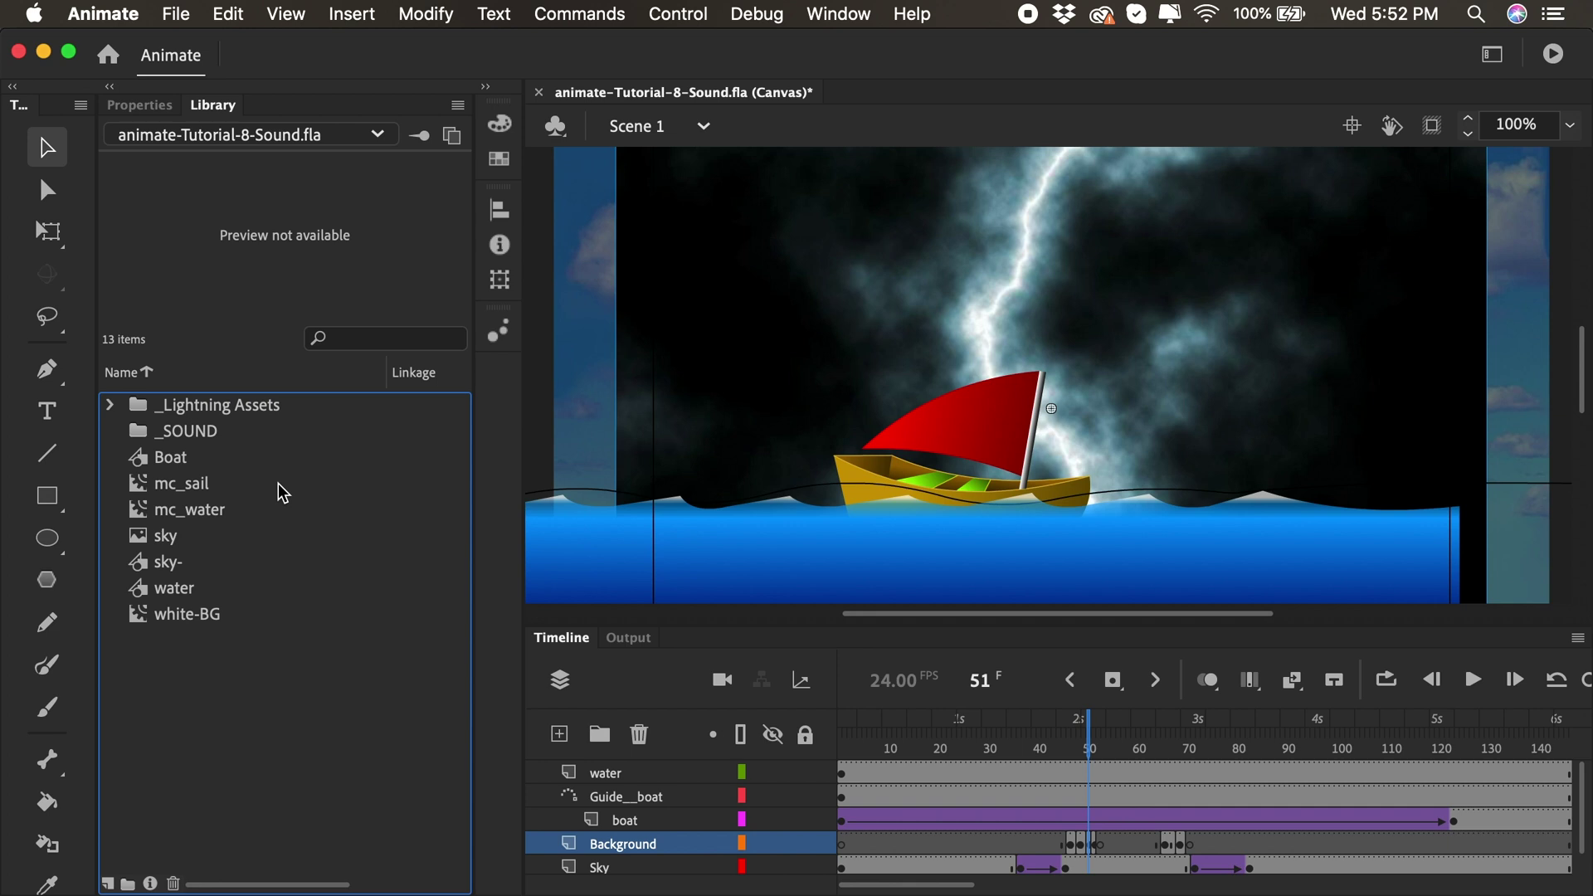
{"action": "left_click", "coordinate": [177, 15]}
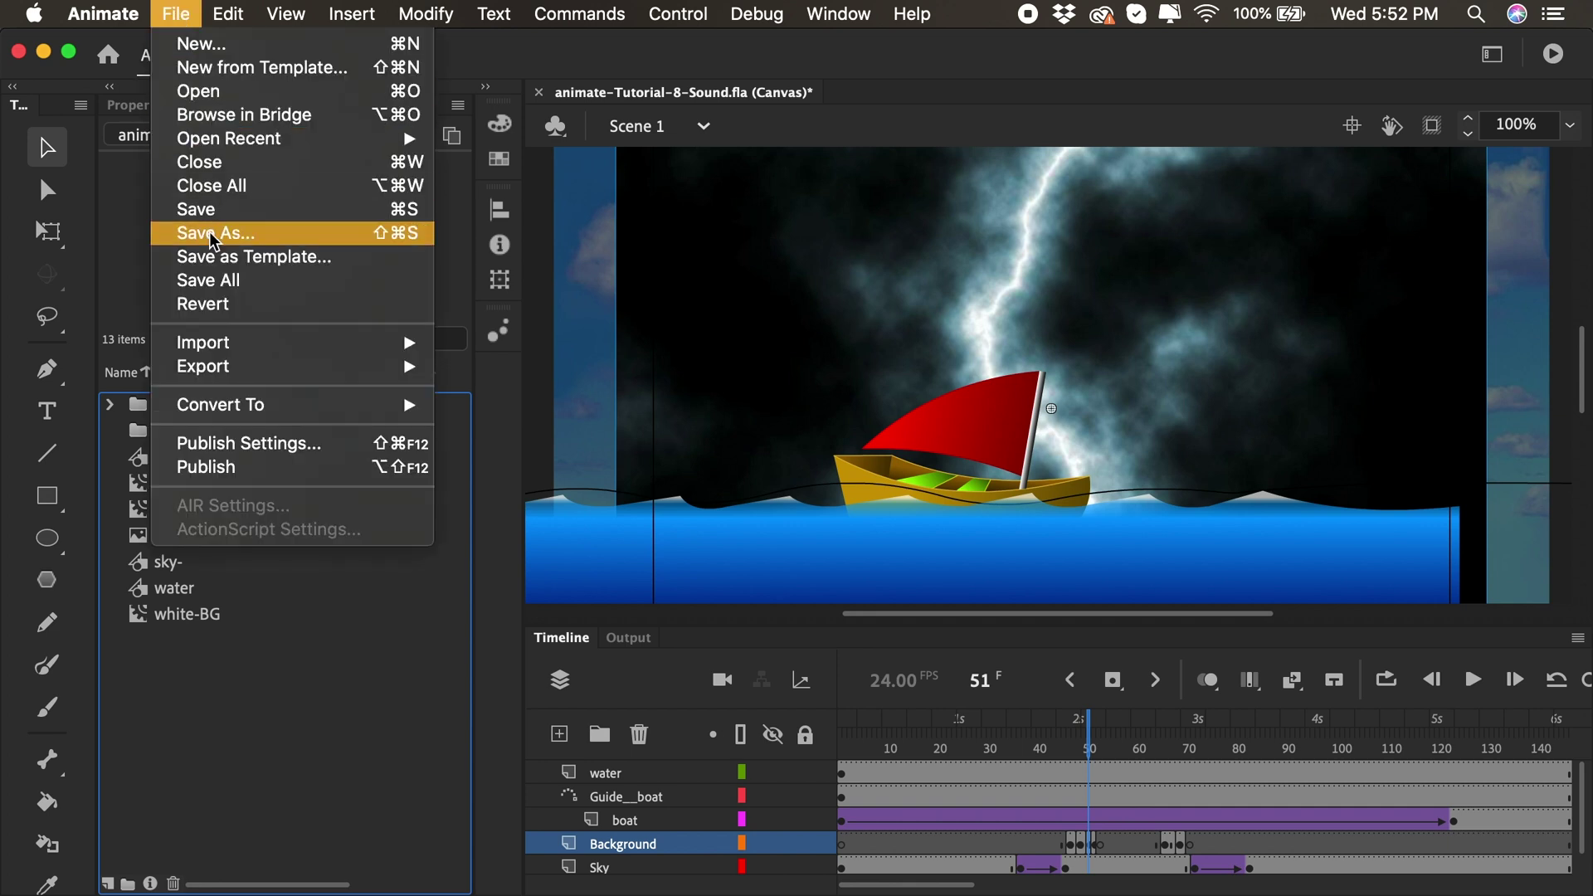
{"action": "mouse_move", "coordinate": [236, 344]}
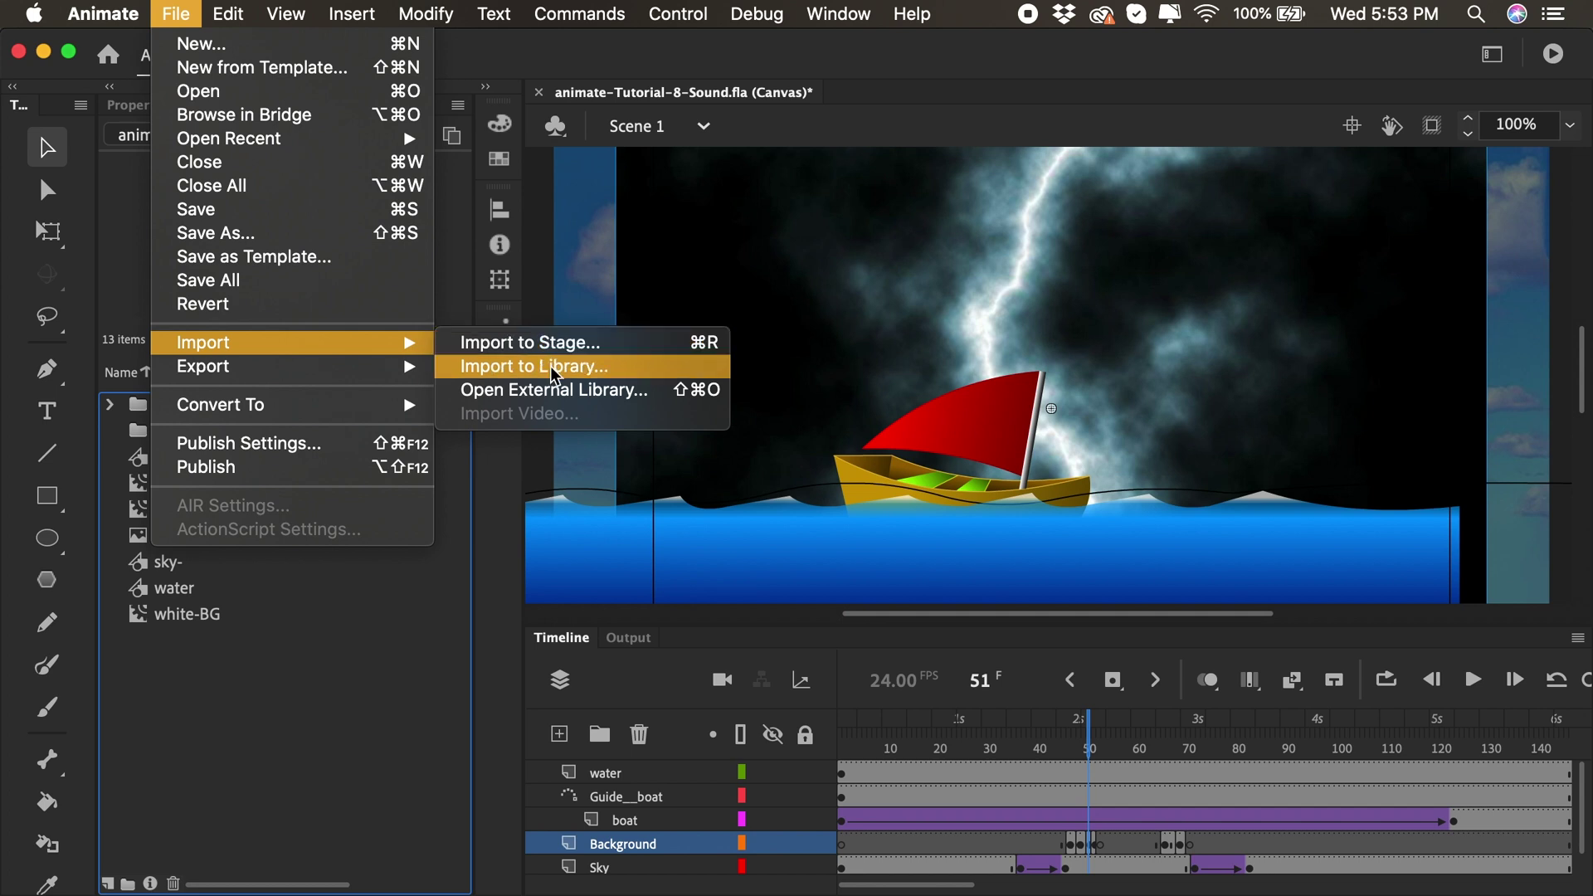
{"action": "left_click", "coordinate": [371, 662]}
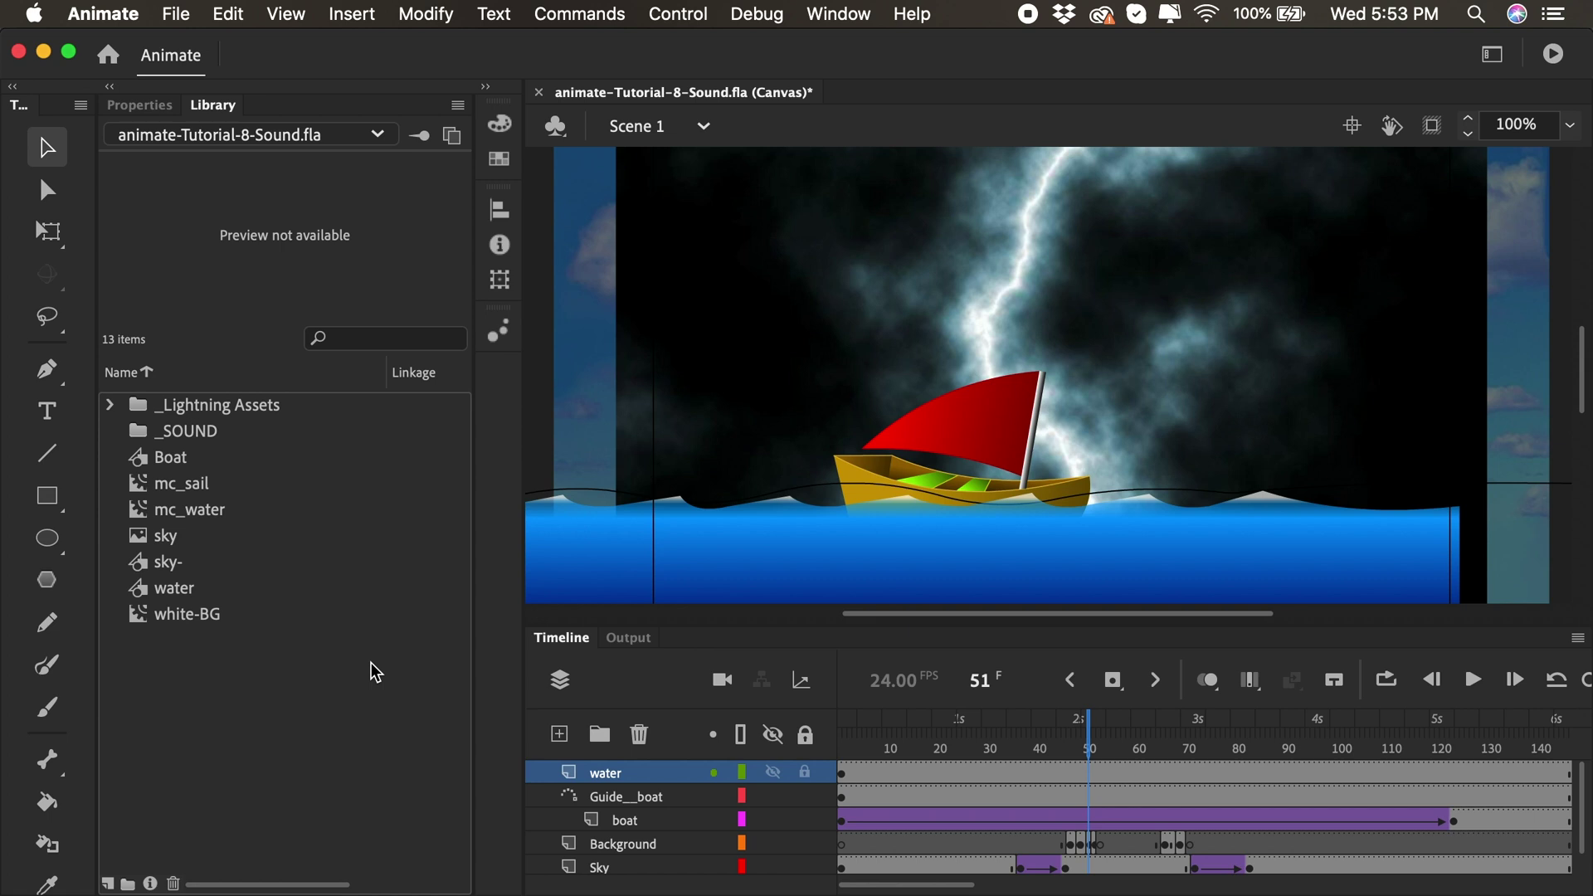
Step: Add a new timeline layer named Waves
{"action": "left_click", "coordinate": [562, 735]}
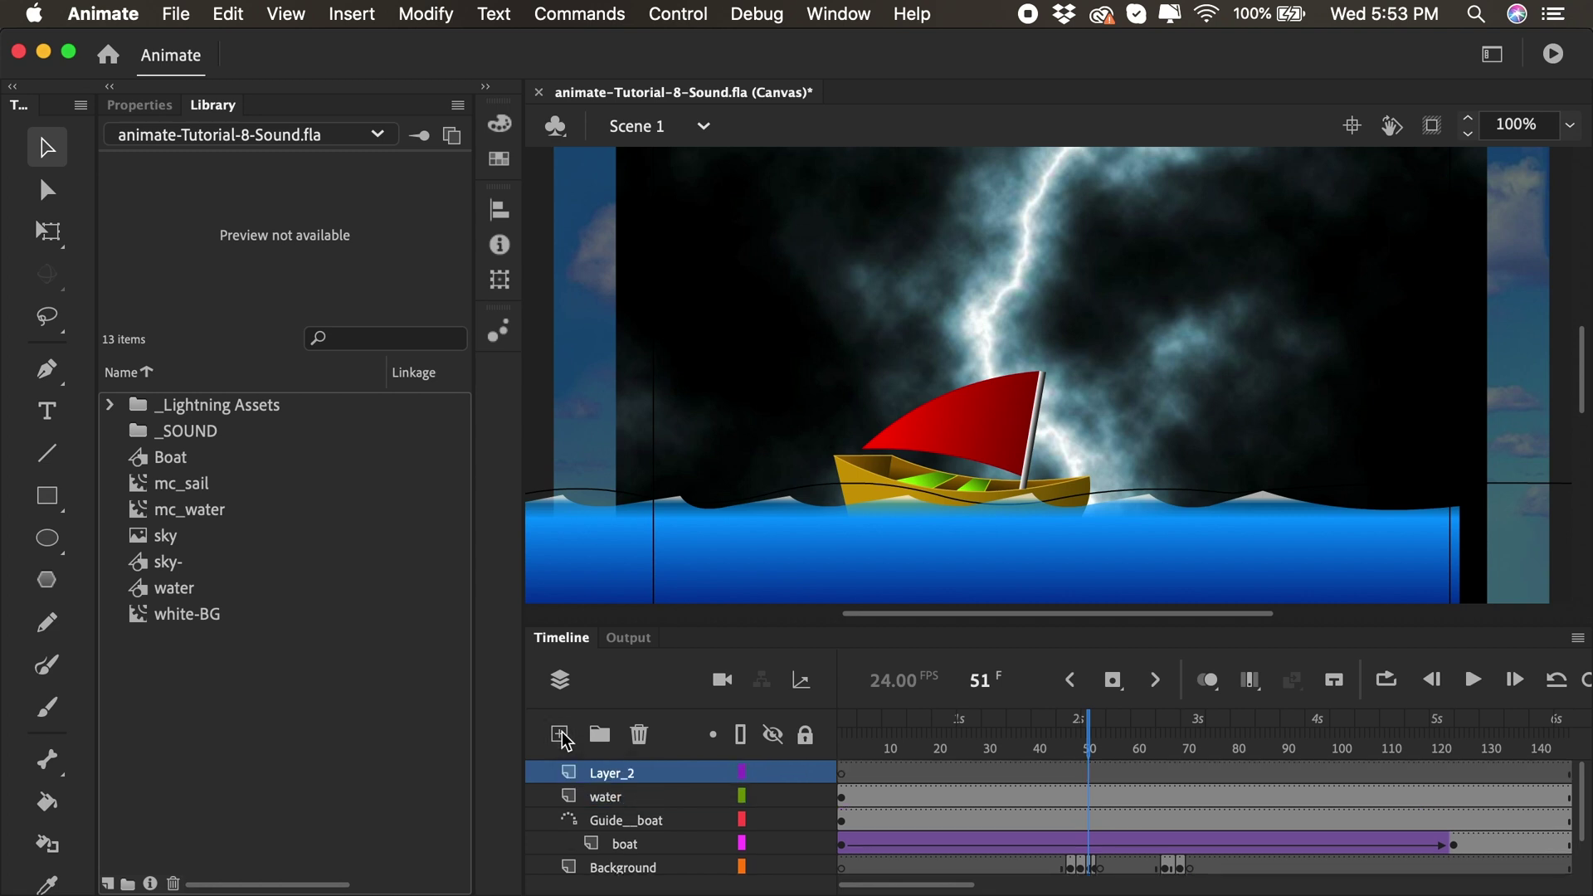
{"action": "double_click", "coordinate": [626, 771]}
{"action": "type", "text": "Waves"}
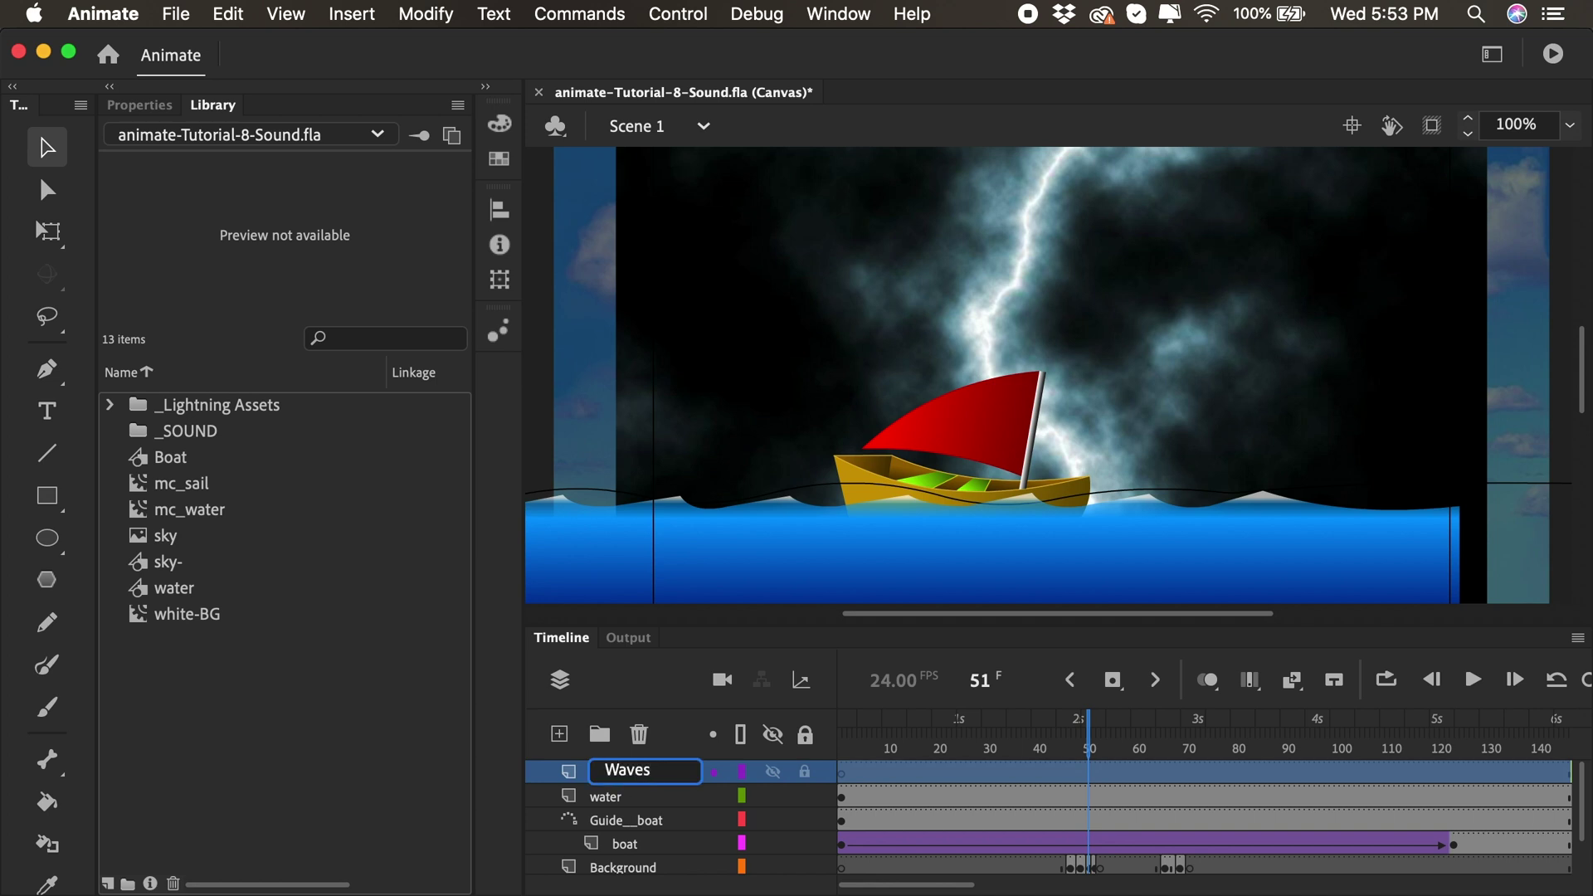
{"action": "key", "text": "Return"}
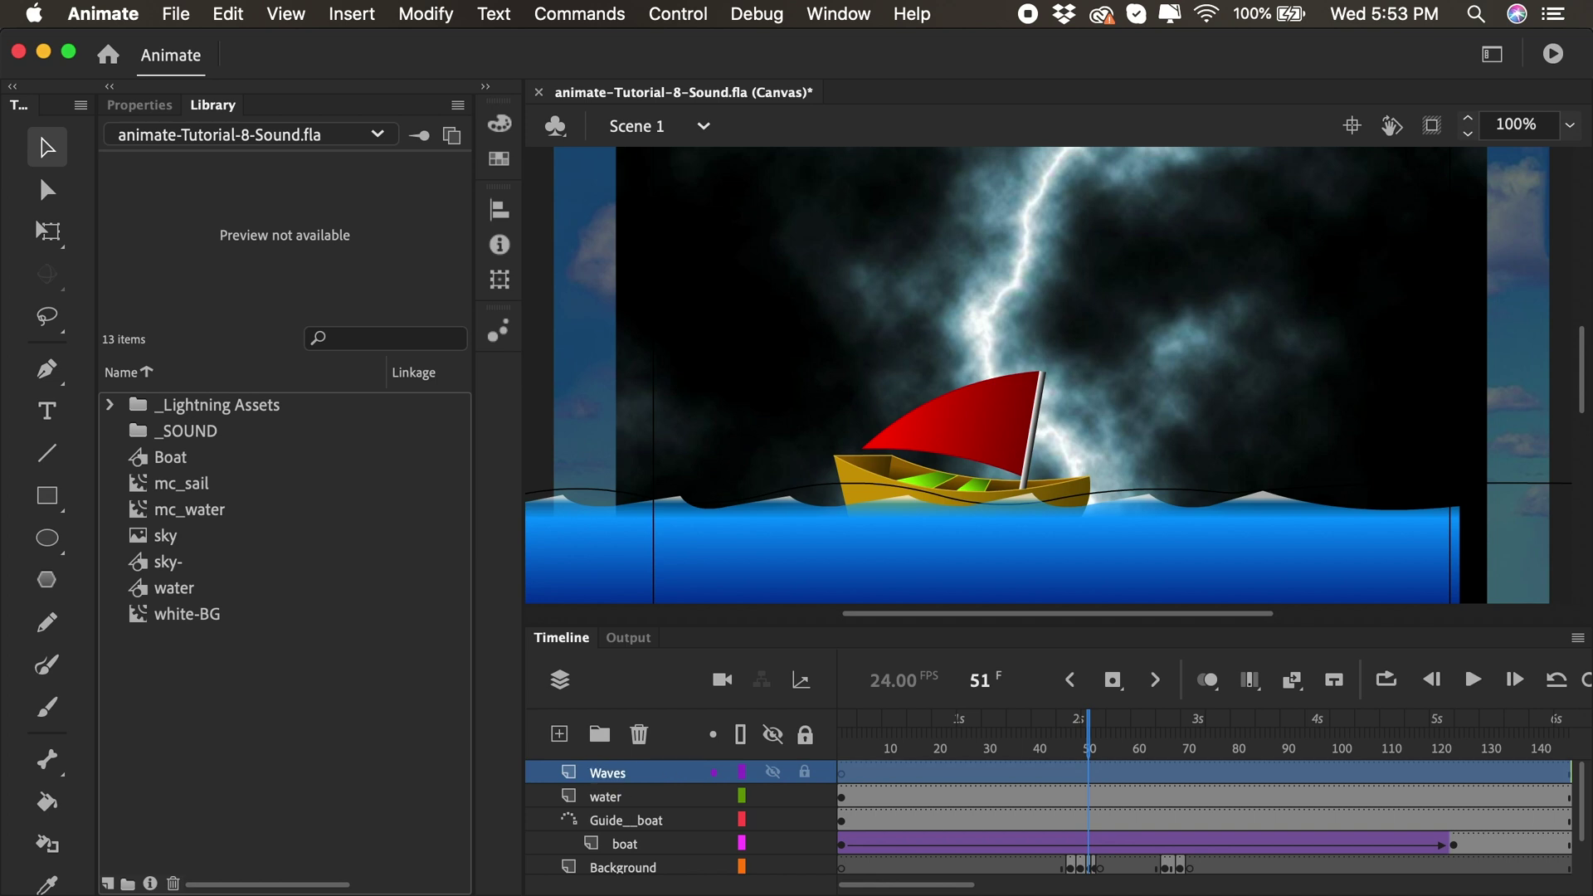
Step: Start an Import to Stage from the File menu at the animation's start
{"action": "left_click", "coordinate": [844, 773]}
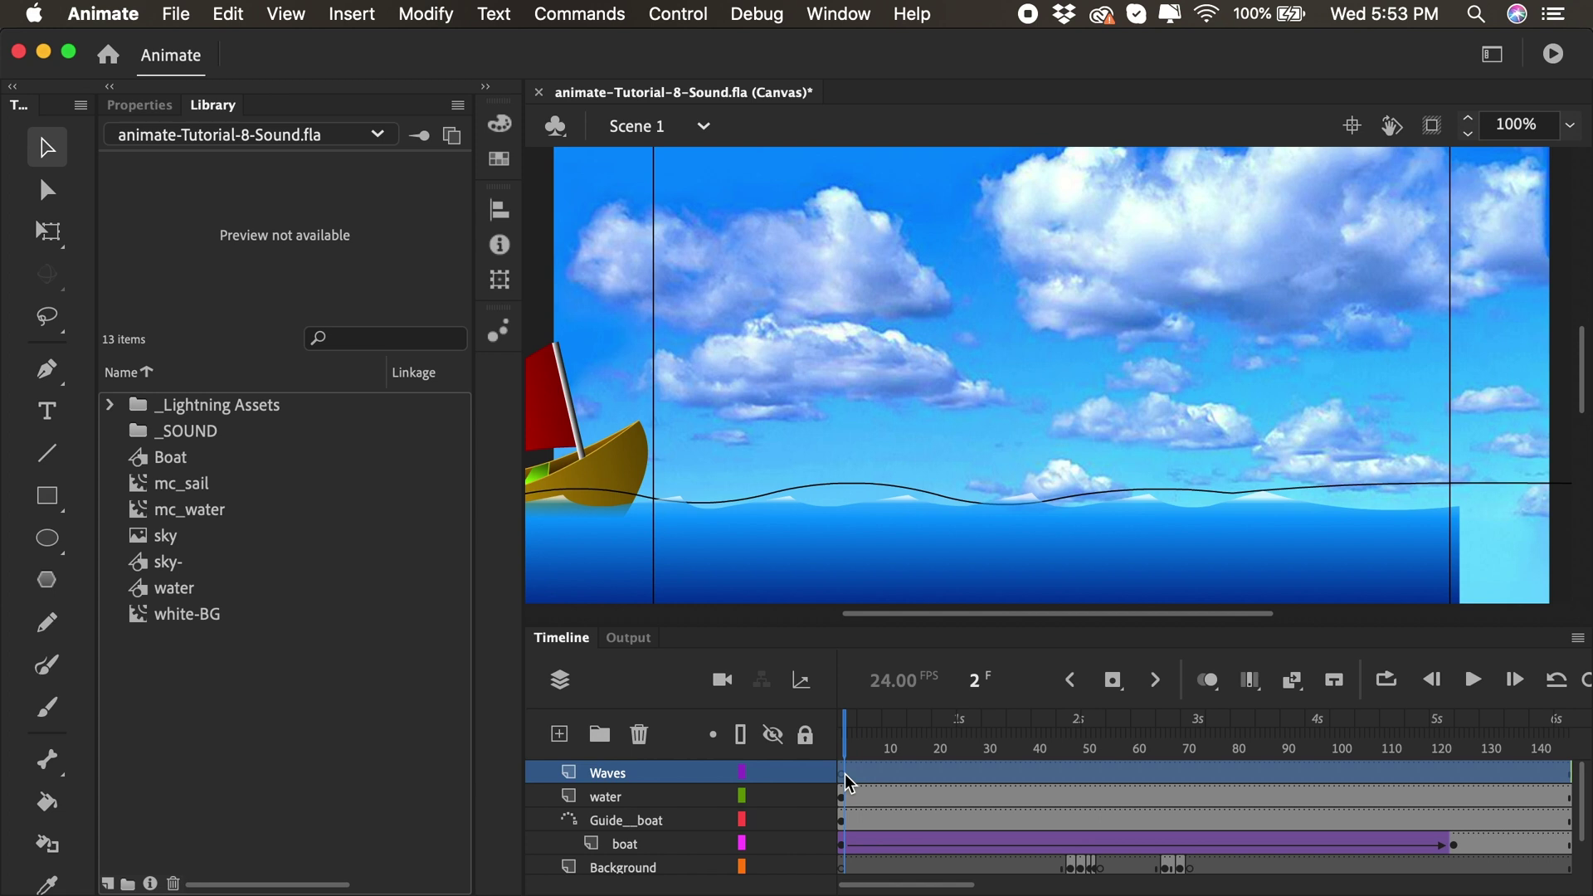
{"action": "left_click", "coordinate": [176, 14]}
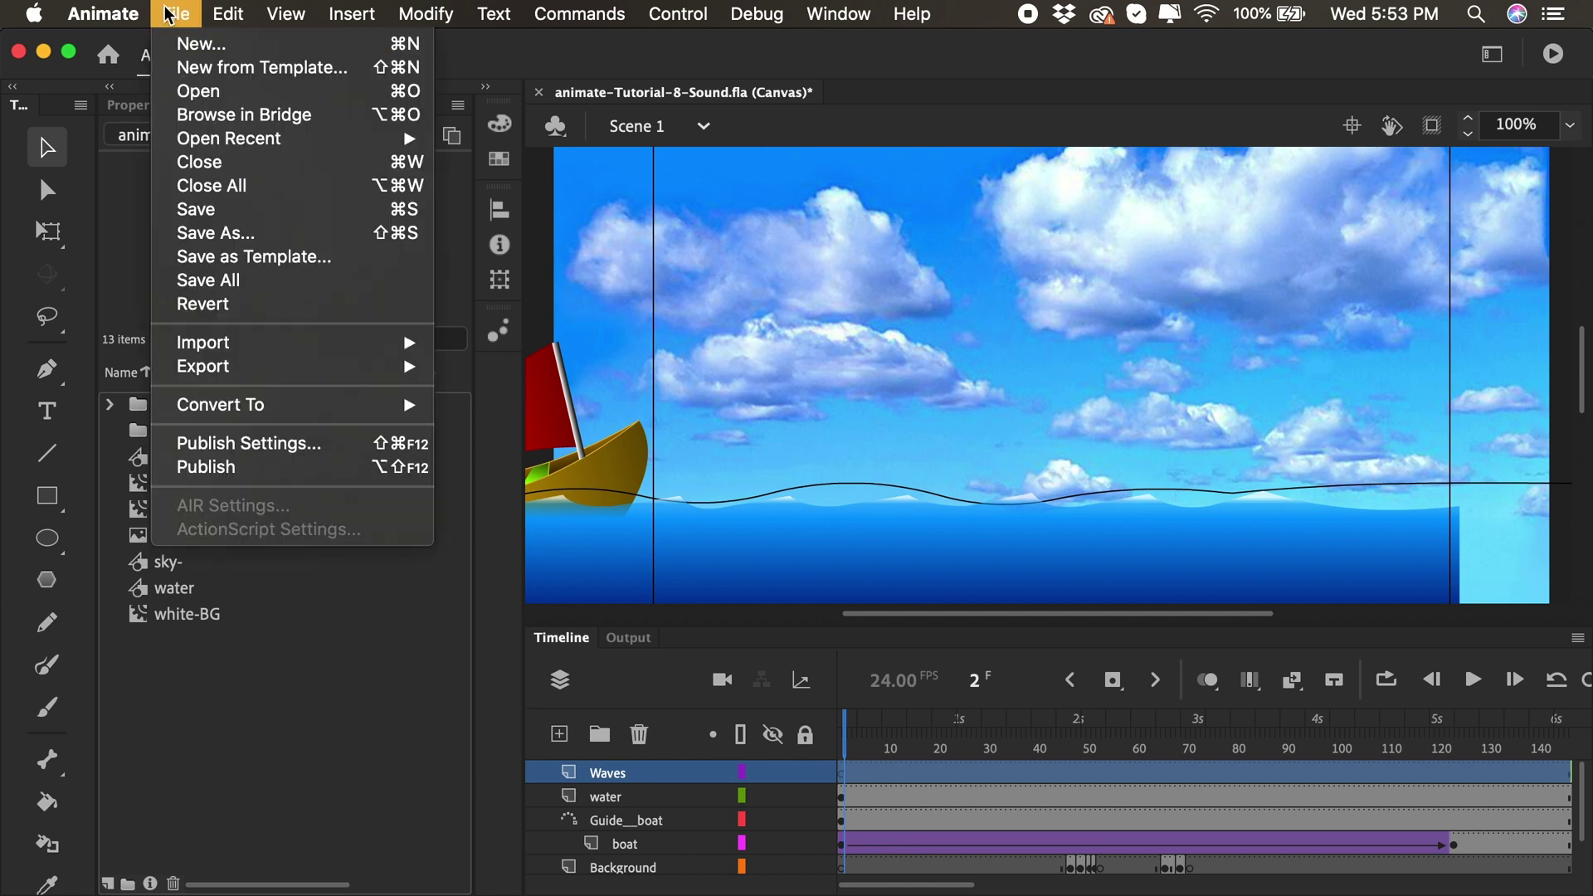
{"action": "mouse_move", "coordinate": [230, 342]}
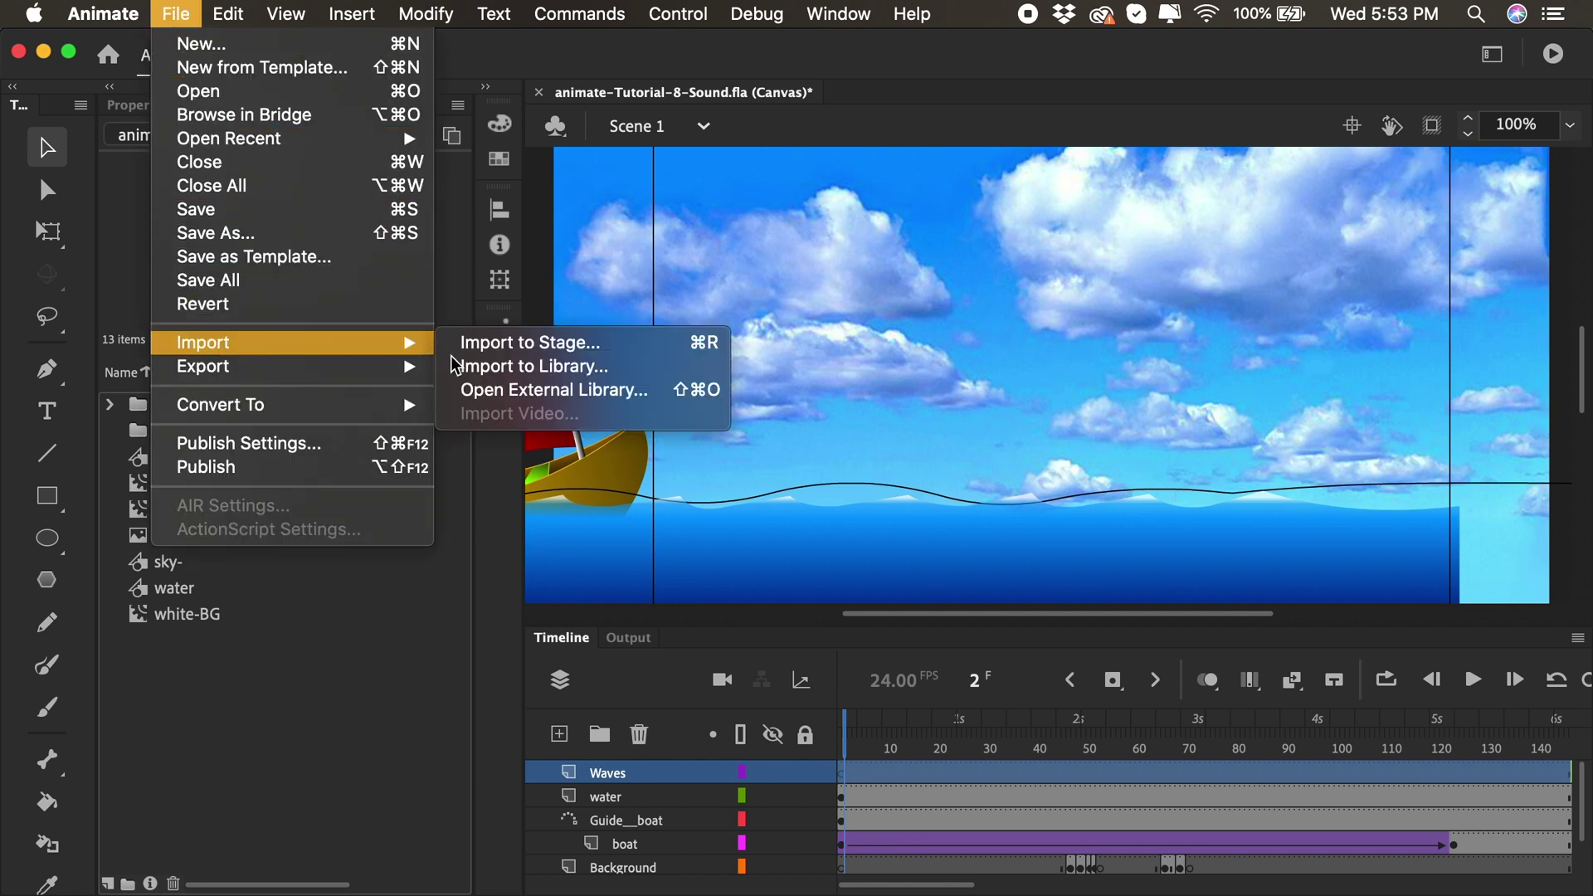
{"action": "left_click", "coordinate": [521, 346]}
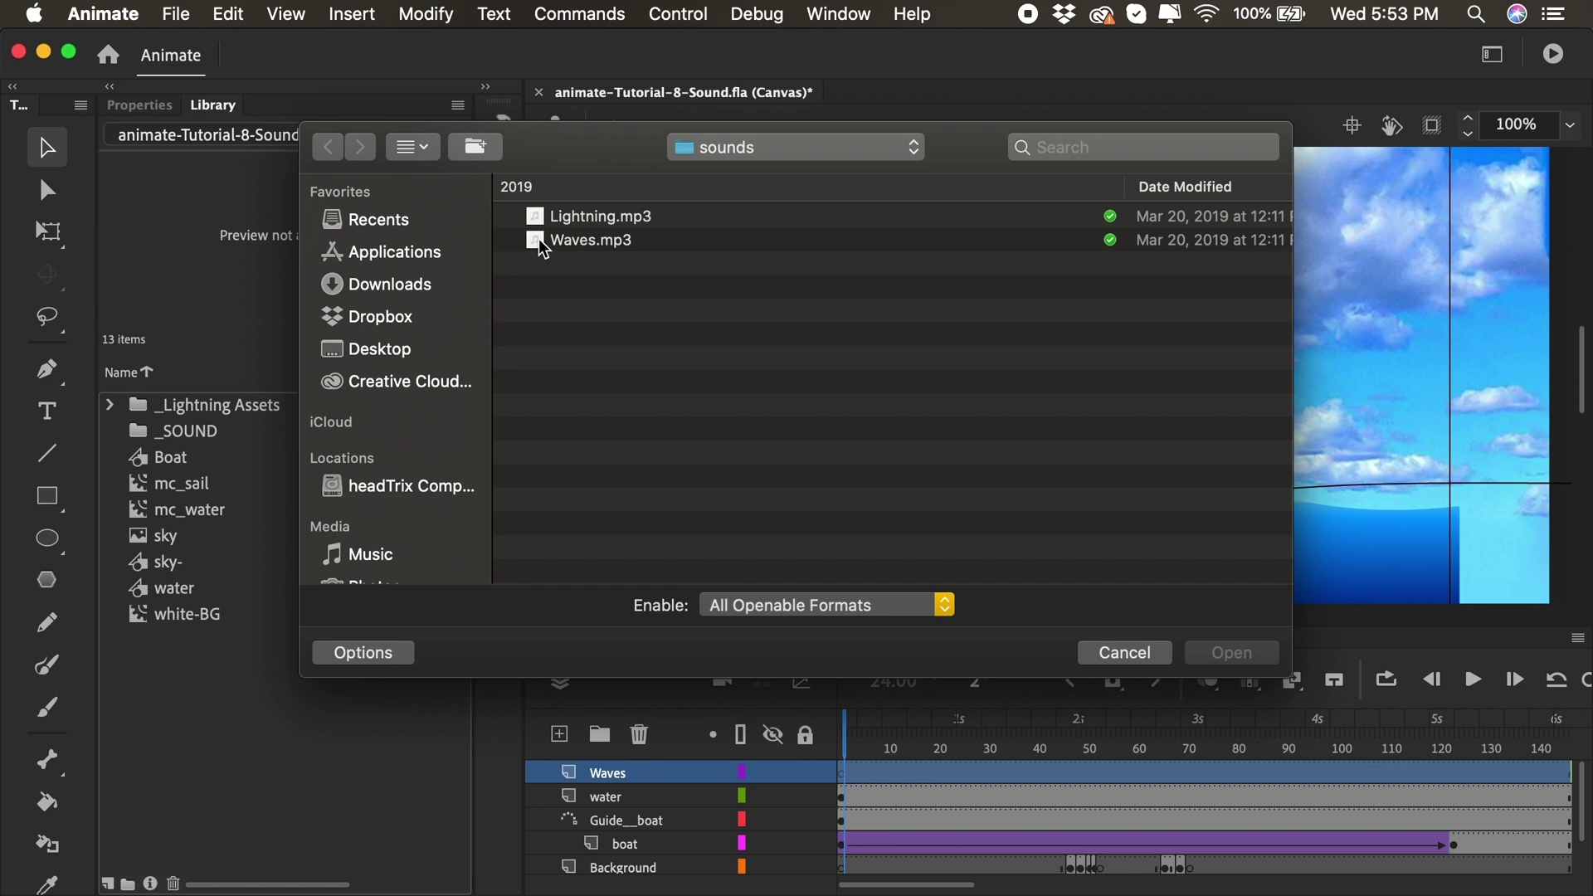
Step: Import Waves.mp3 onto the Waves layer and file it in the _SOUND library folder
{"action": "double_click", "coordinate": [540, 241]}
{"action": "left_click", "coordinate": [841, 789]}
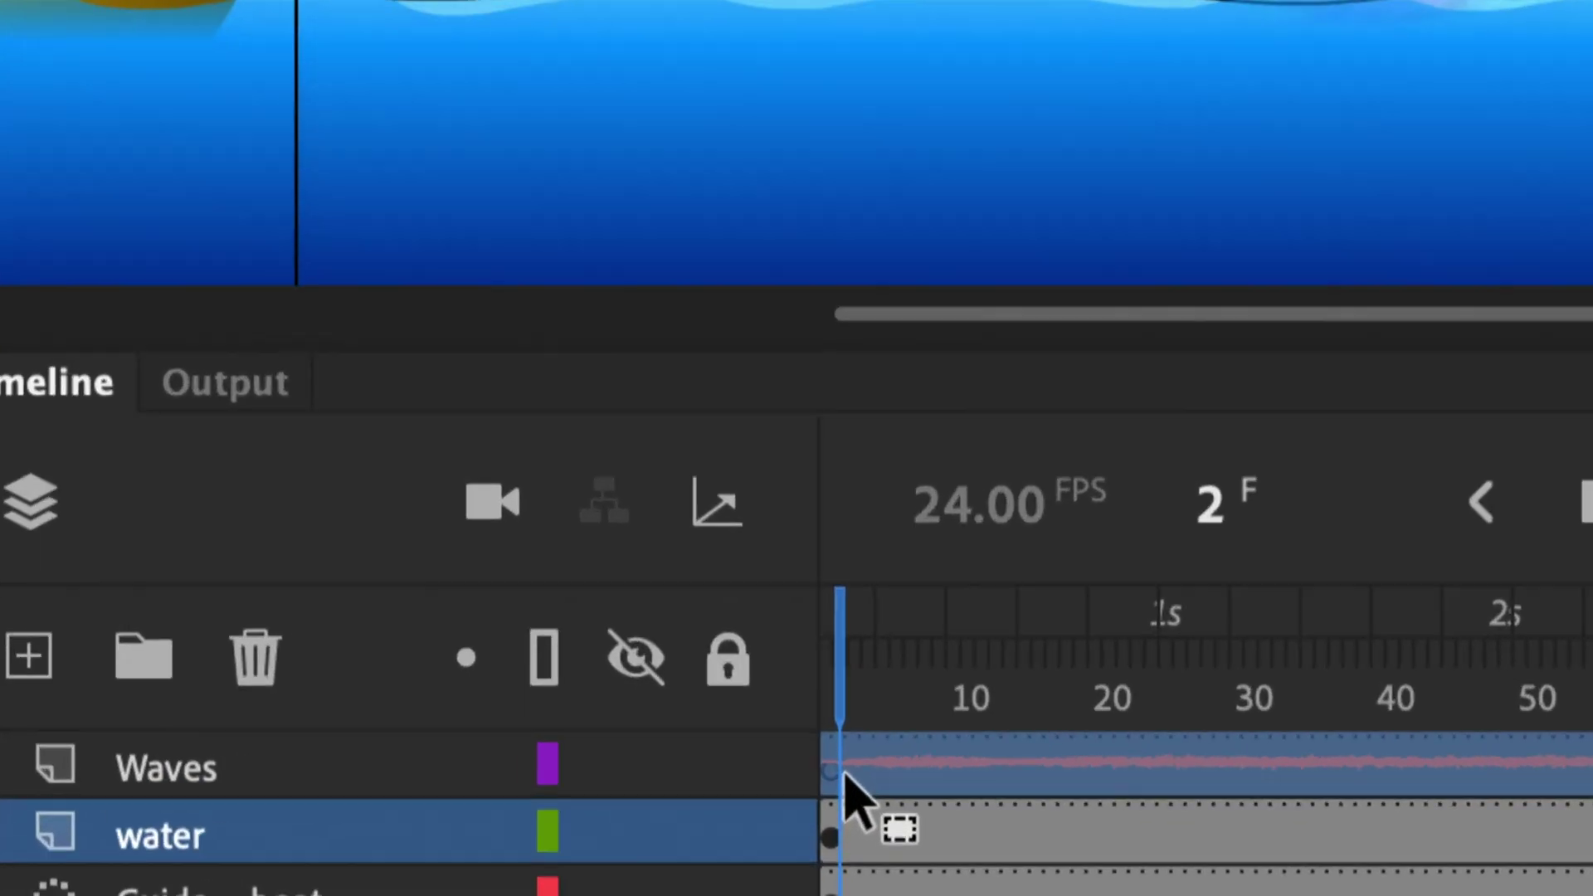
{"action": "left_click_drag", "start_coordinate": [846, 774], "coordinate": [873, 769]}
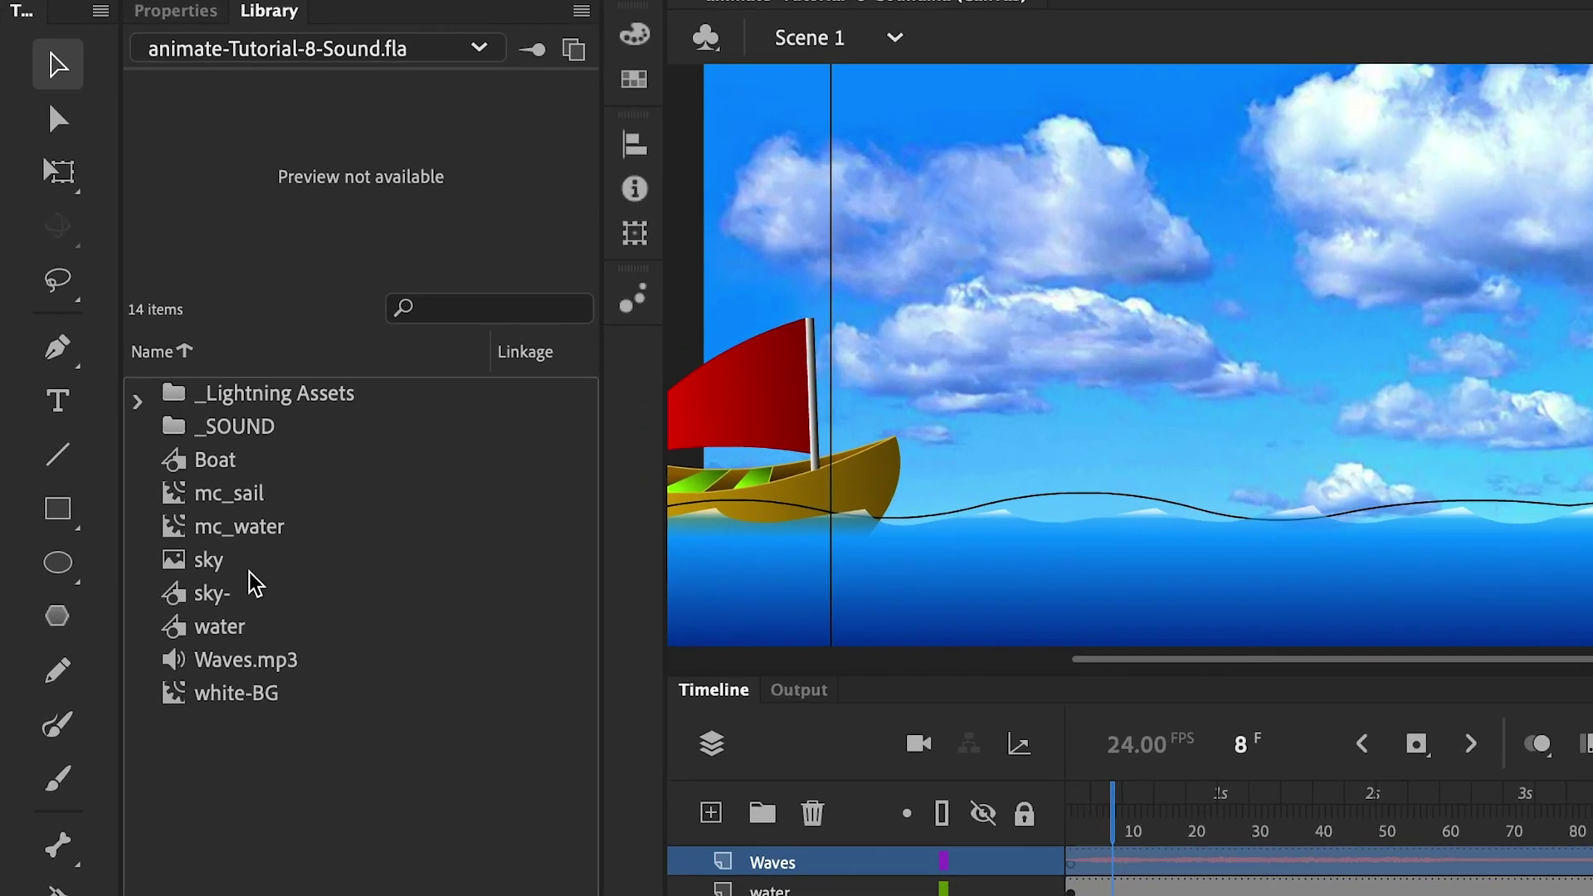
{"action": "left_click", "coordinate": [248, 664]}
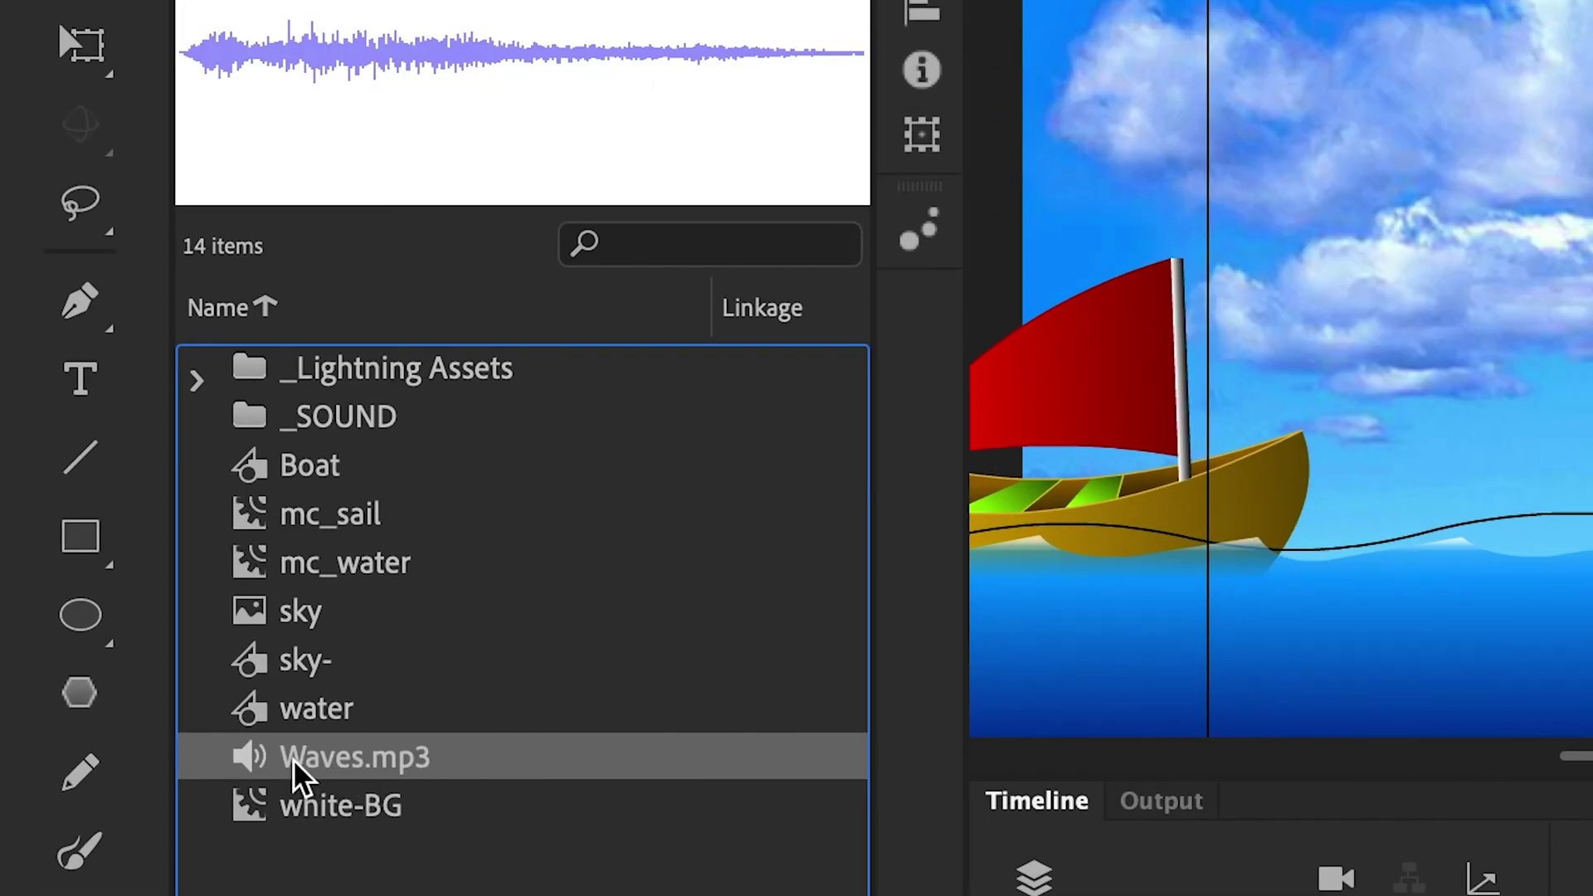
{"action": "left_click_drag", "start_coordinate": [292, 762], "coordinate": [338, 440]}
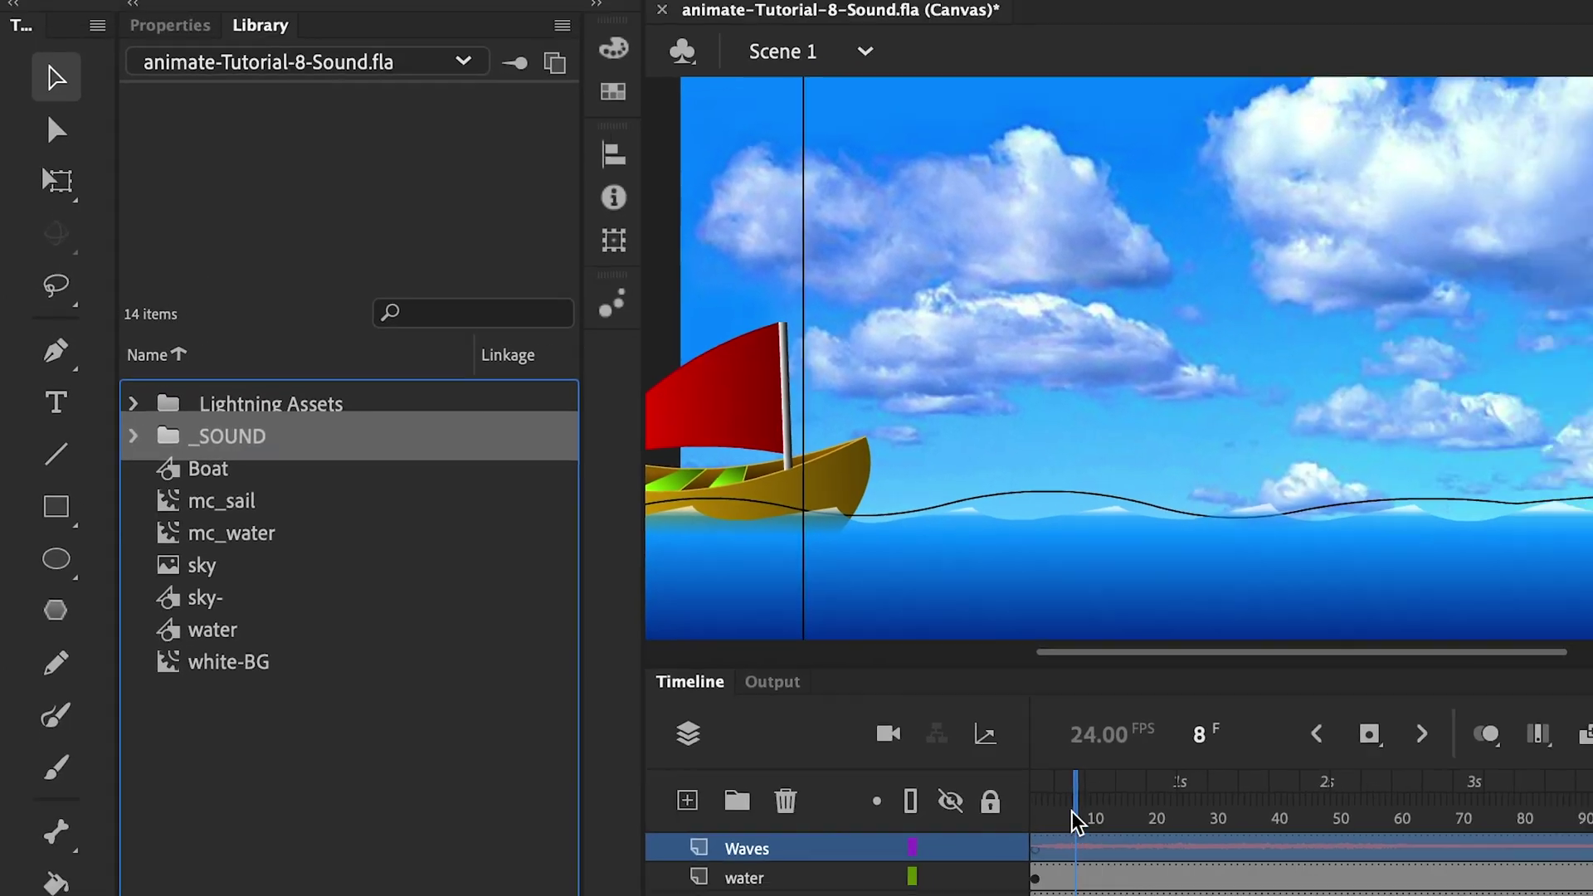
Step: Preview the animation with the waves sound, then select frame 2 on Waves
{"action": "key", "text": "Return"}
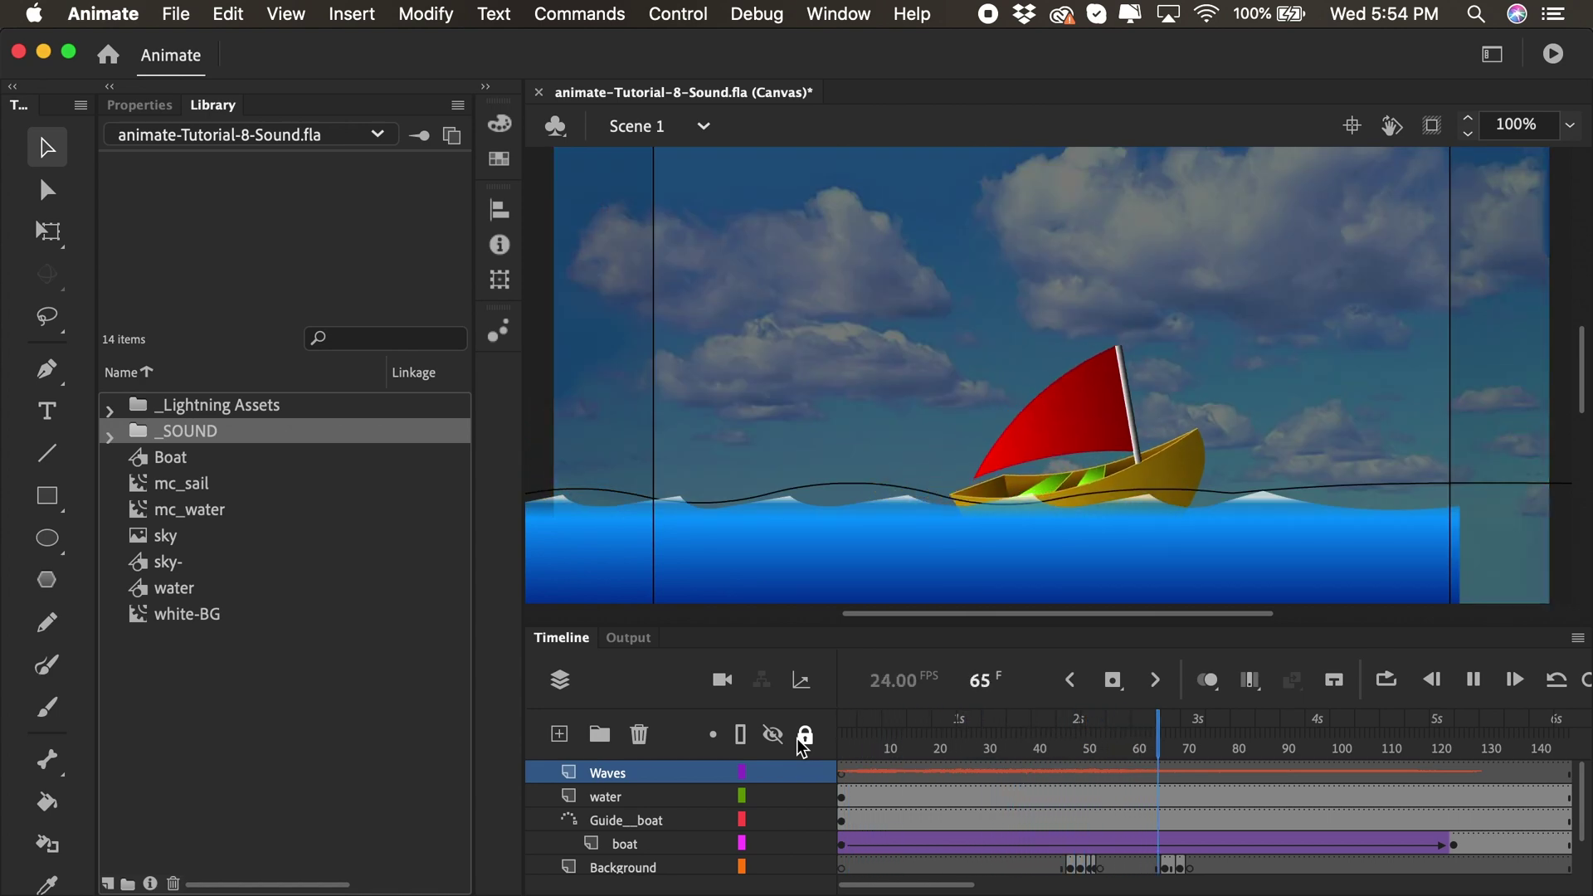
{"action": "key", "text": "Return"}
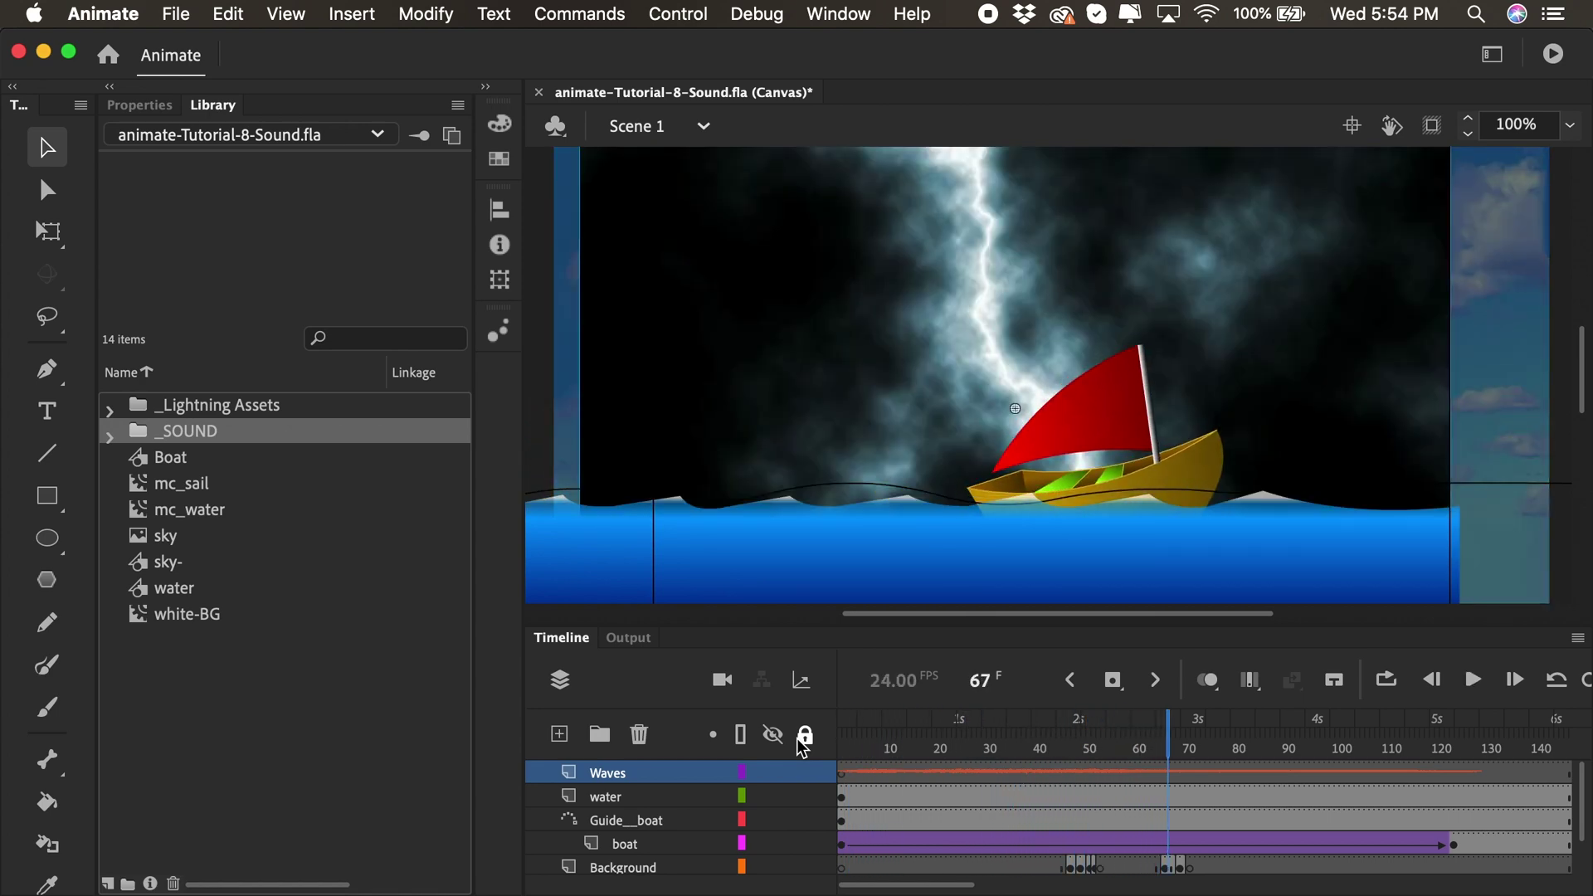
{"action": "left_click", "coordinate": [841, 774]}
{"action": "left_click", "coordinate": [844, 780]}
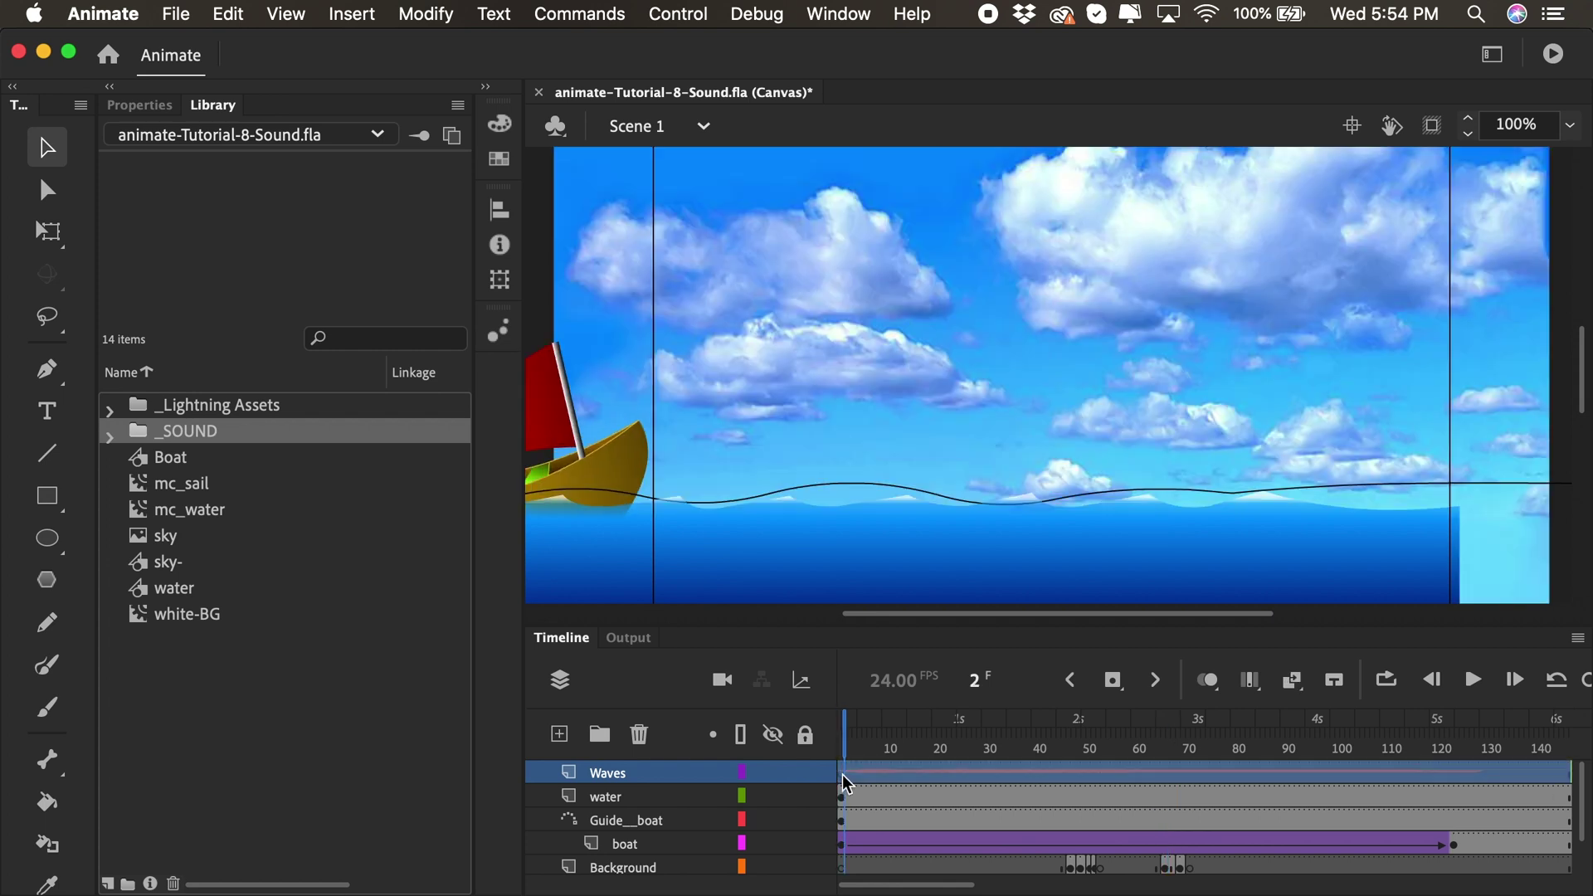
Step: In the frame's Properties, keep Waves.mp3 as the sound and Event as its sync
{"action": "left_click", "coordinate": [139, 105]}
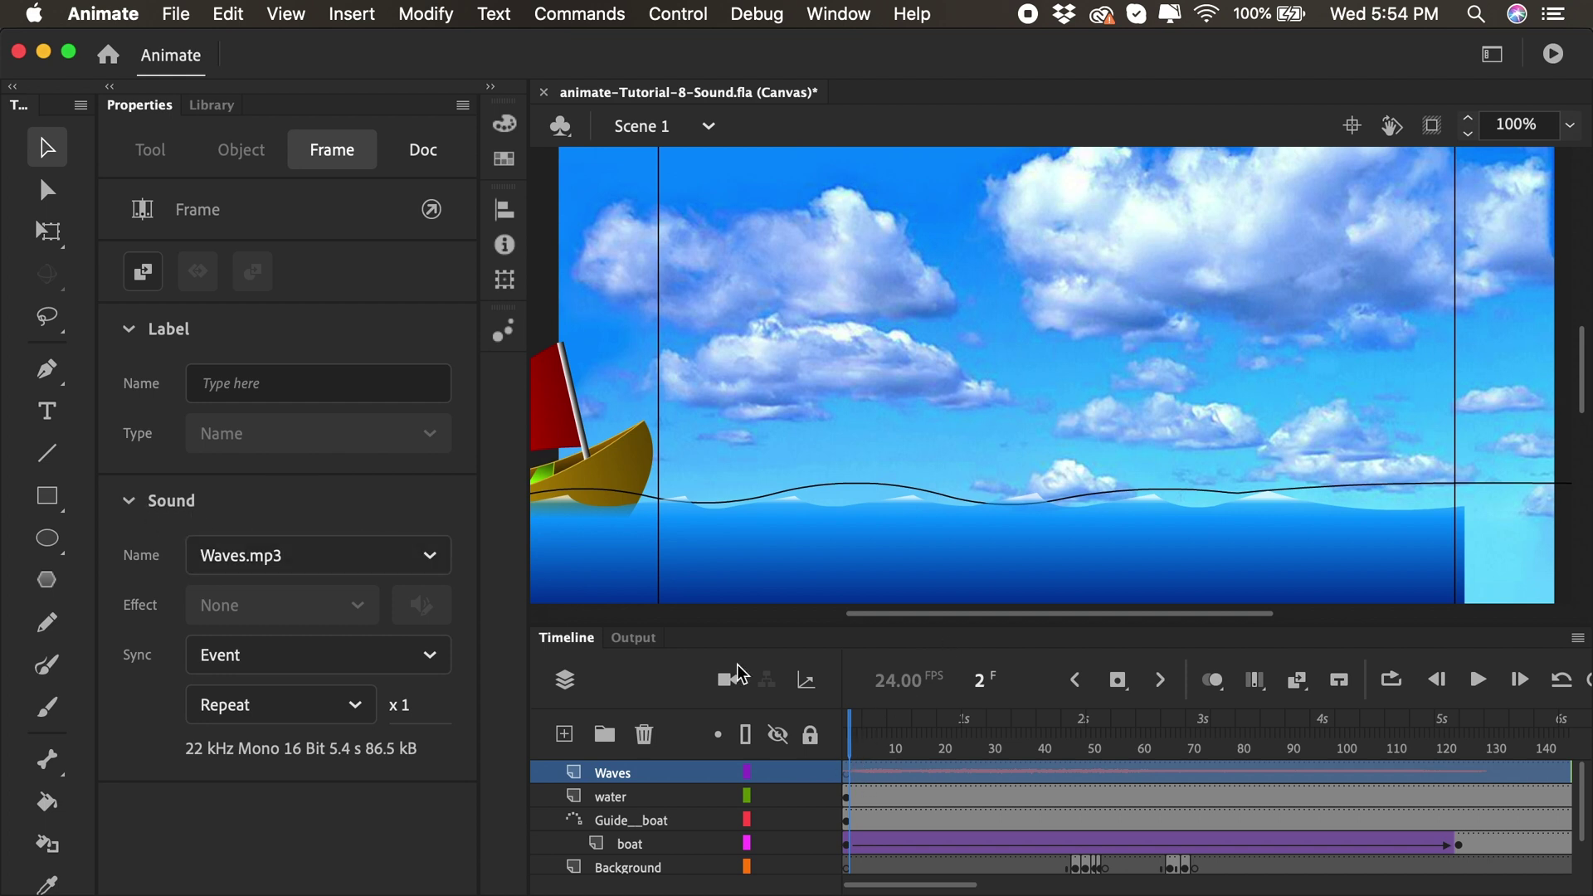
{"action": "left_click", "coordinate": [322, 560]}
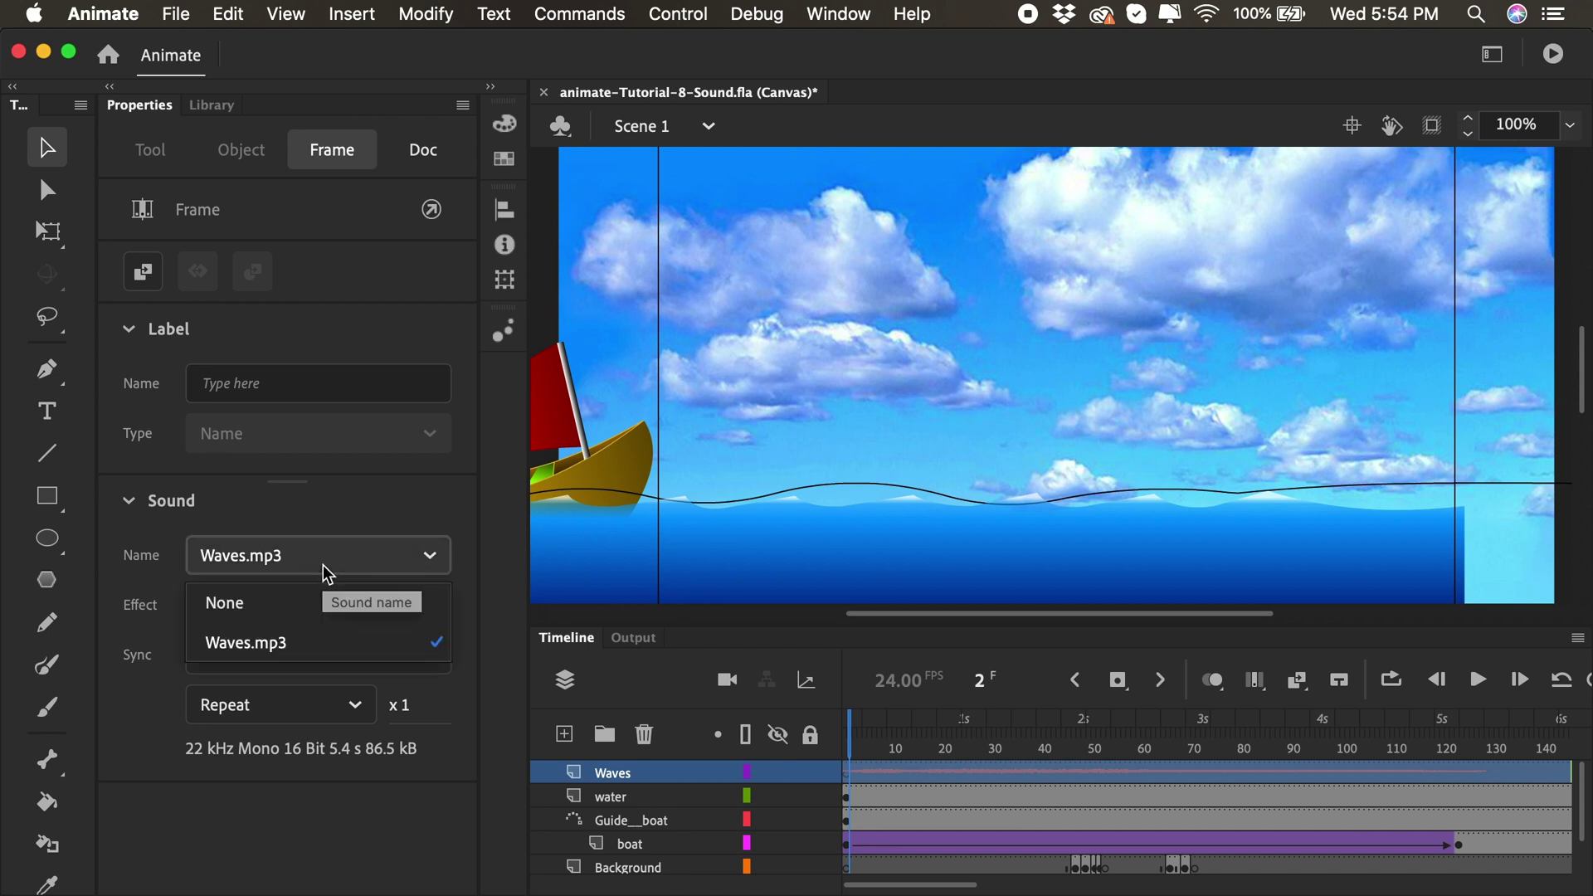
{"action": "left_click", "coordinate": [276, 651]}
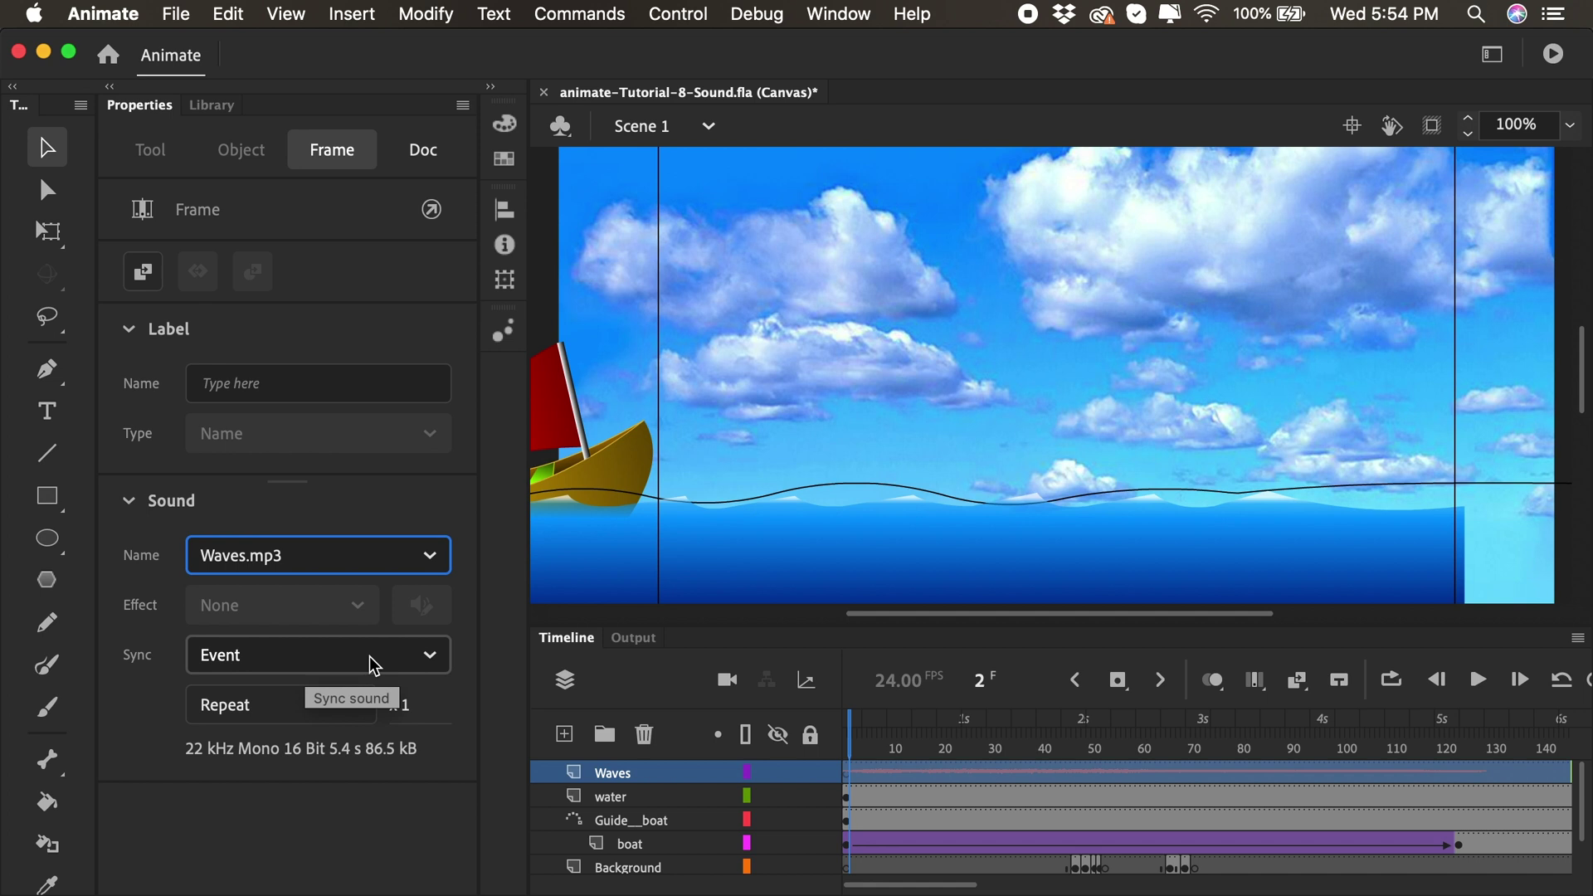
{"action": "left_click", "coordinate": [447, 661]}
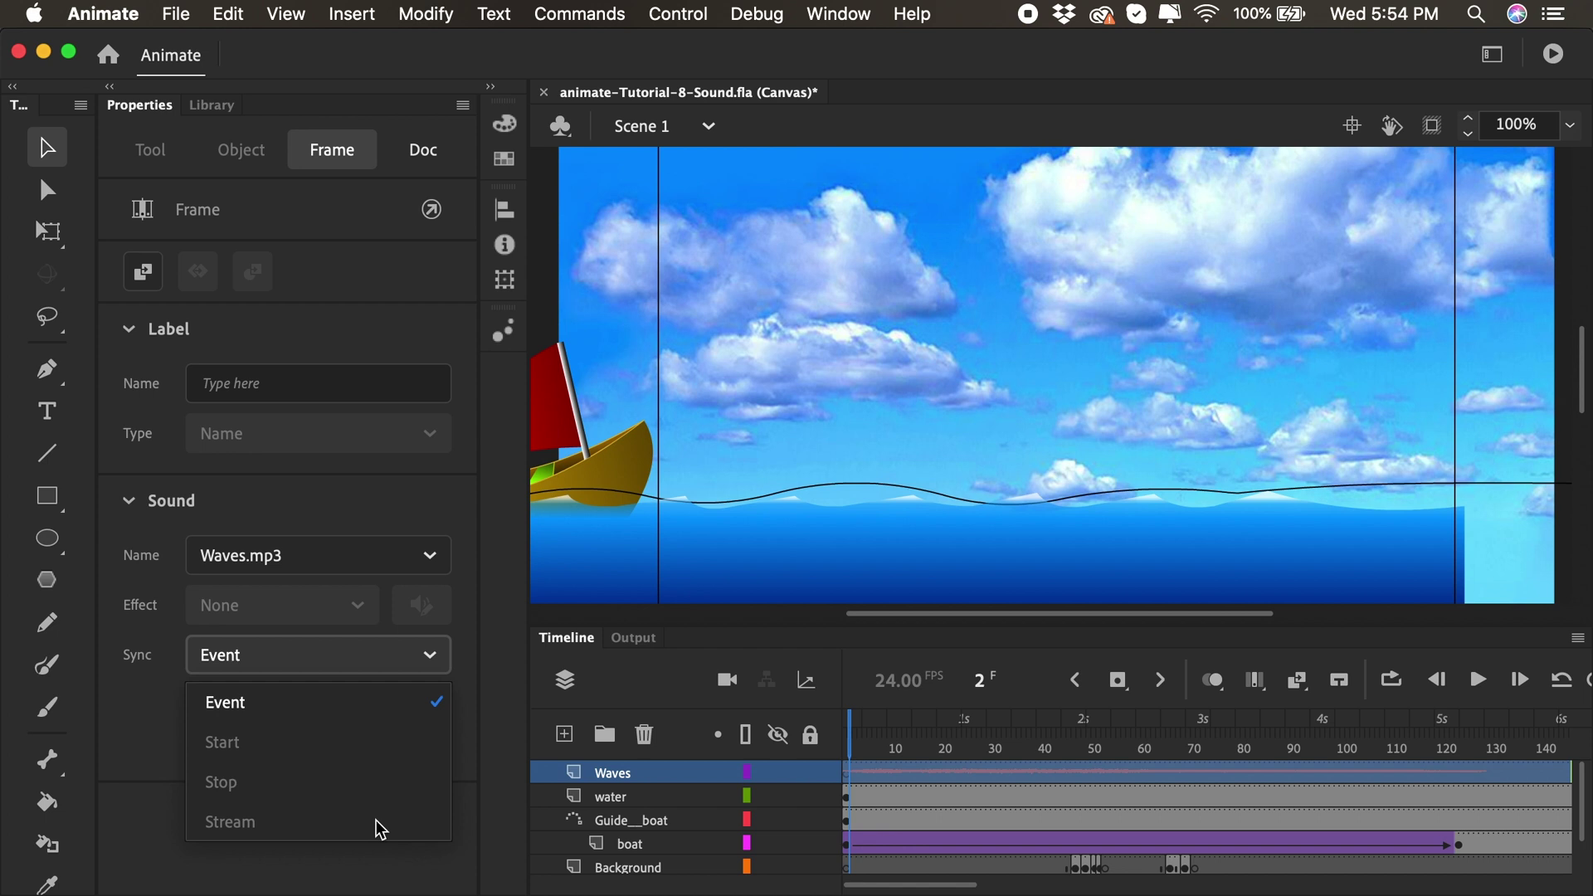
{"action": "left_click", "coordinate": [274, 708]}
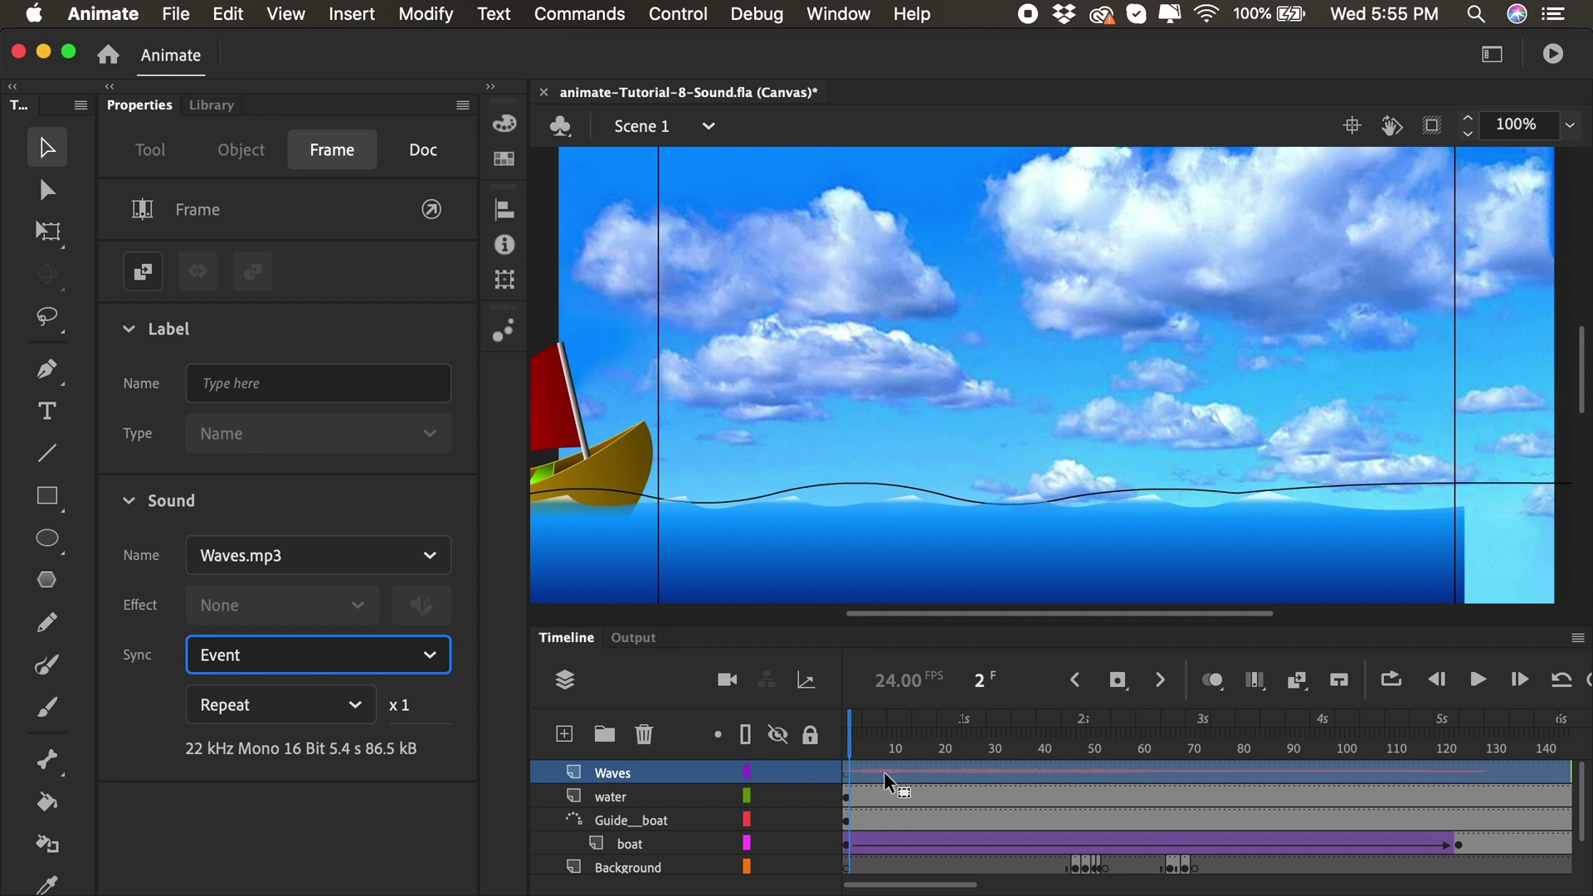
{"action": "left_click", "coordinate": [352, 707]}
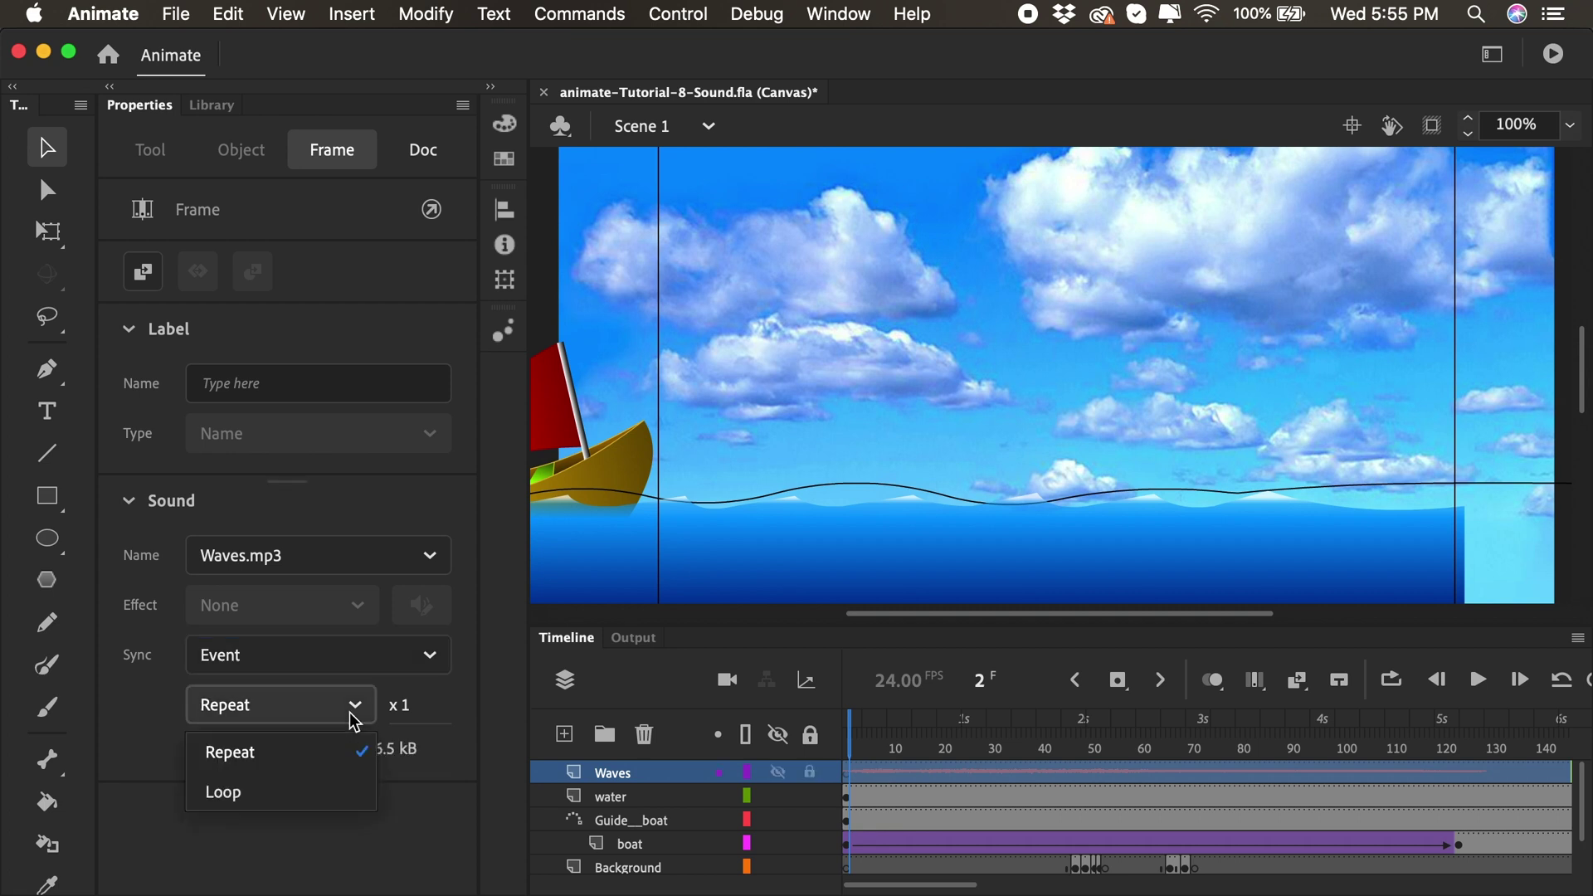
{"action": "left_click", "coordinate": [405, 710]}
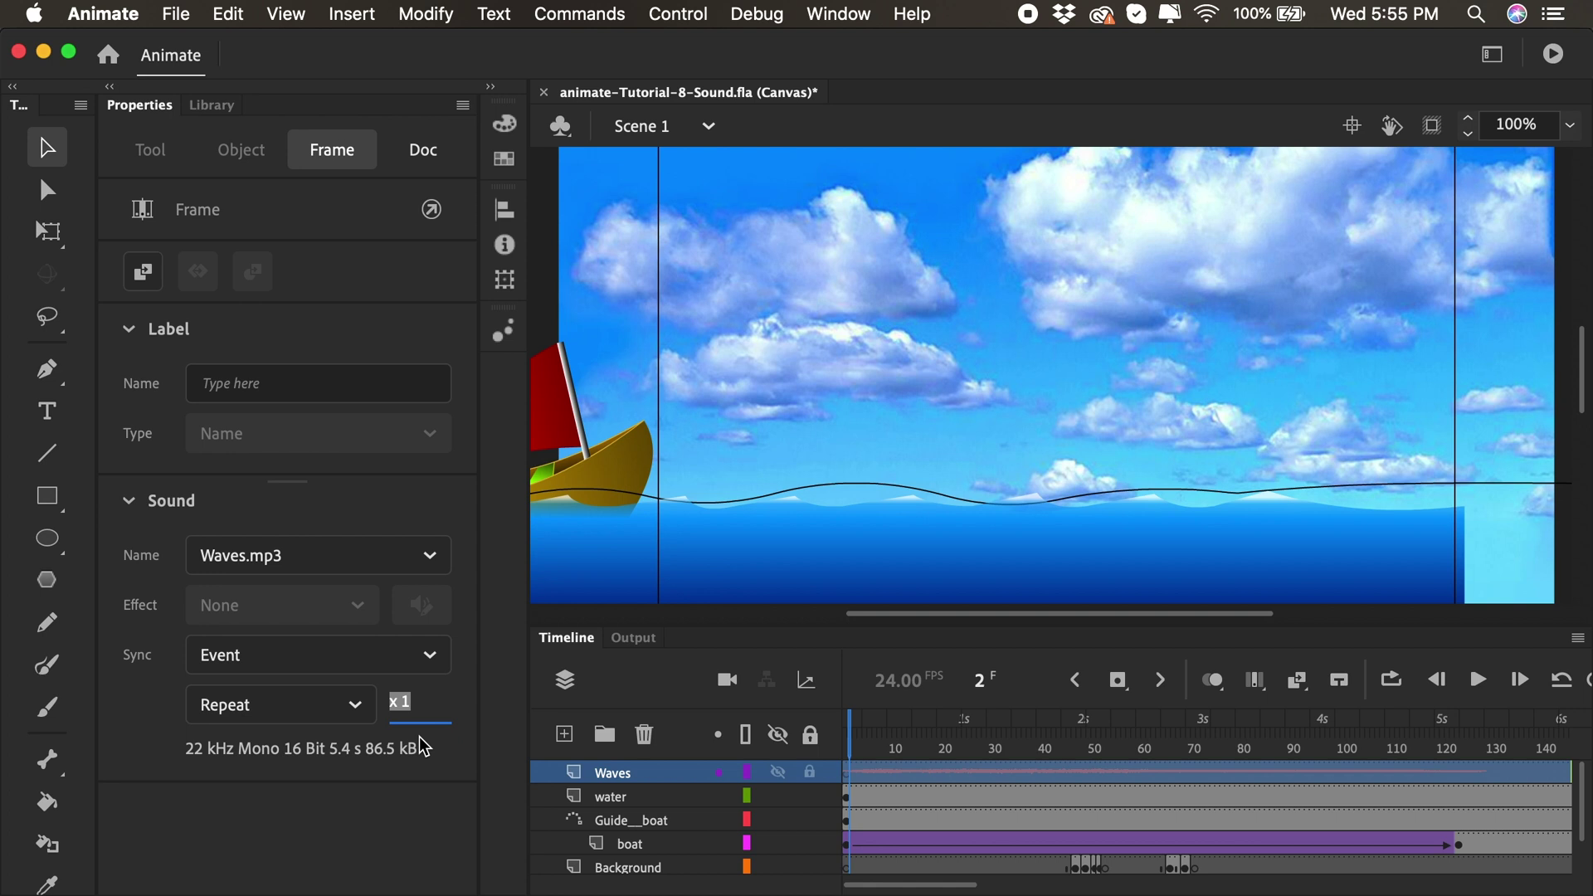
{"action": "scroll", "coordinate": [1152, 795], "scroll_direction": "right", "scroll_amount": 5}
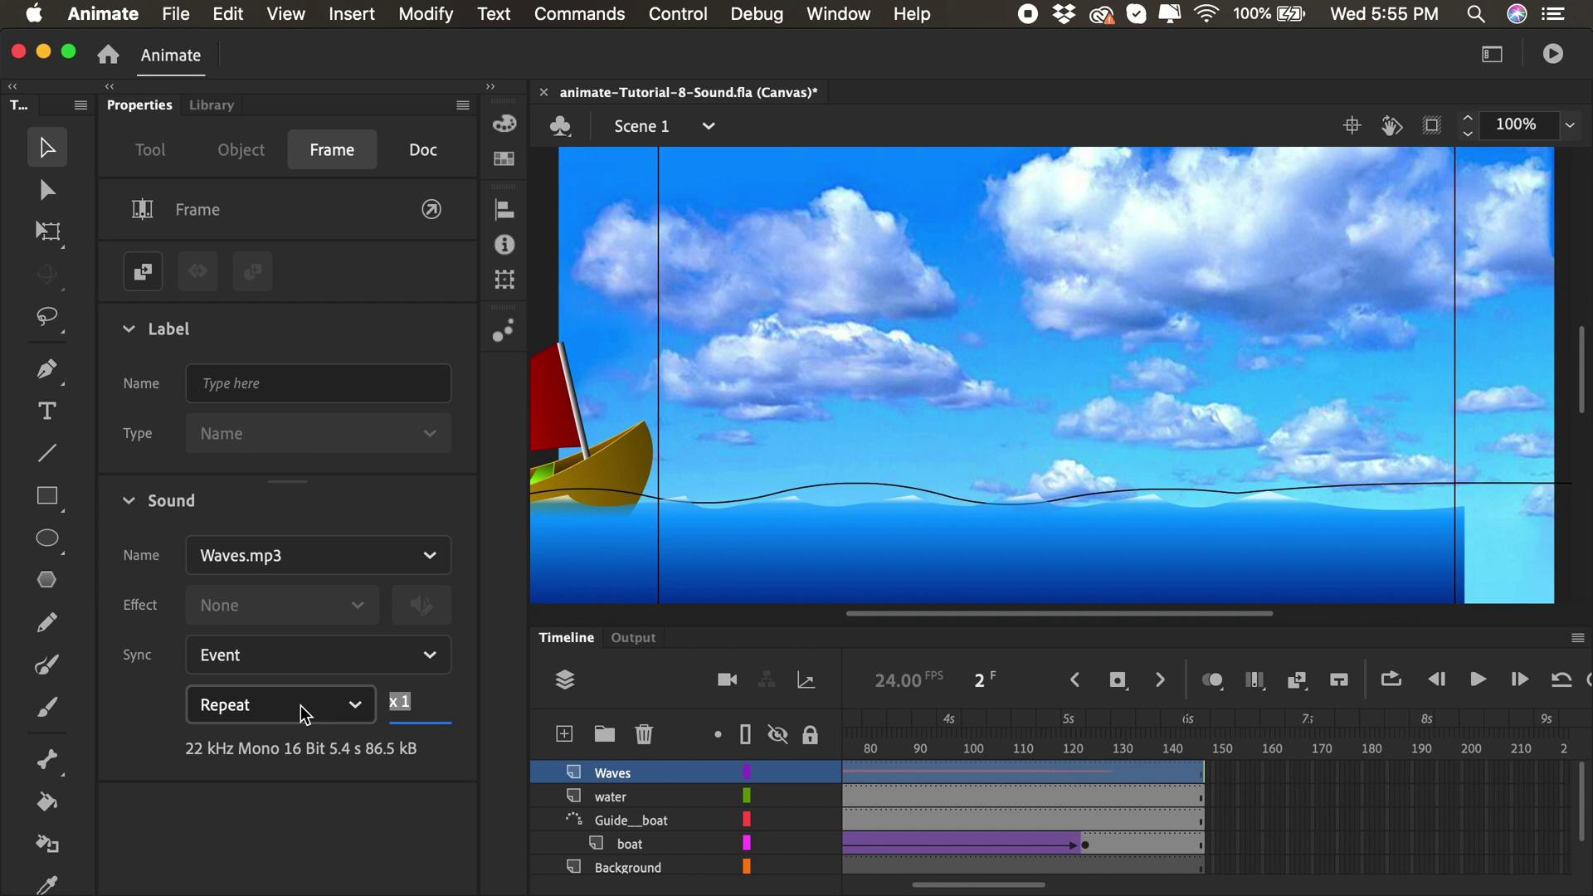
{"action": "left_click", "coordinate": [359, 710]}
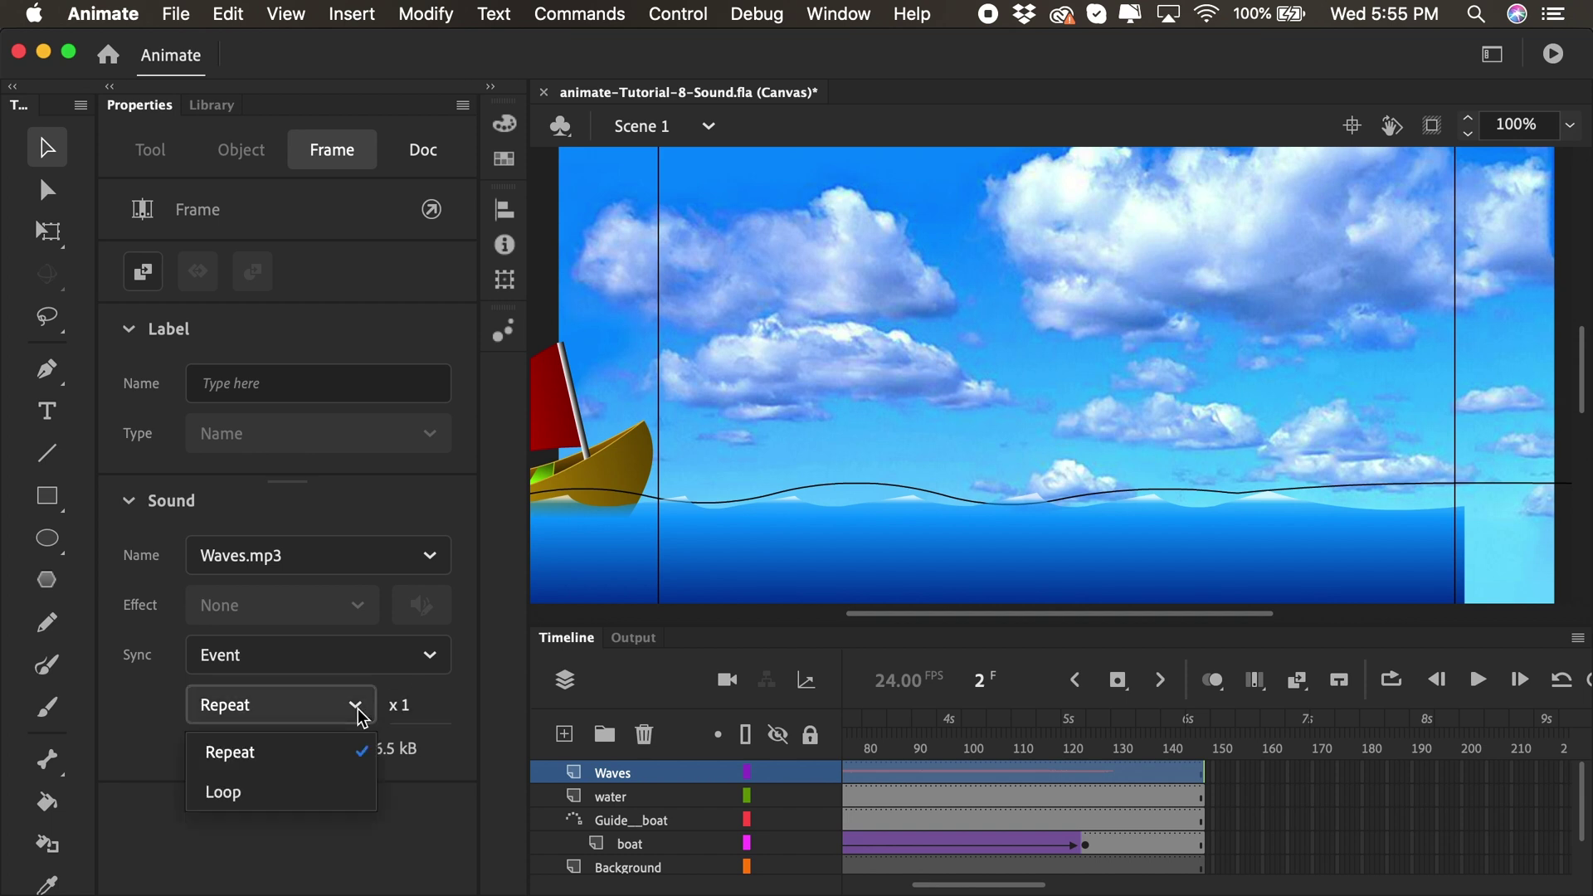
{"action": "left_click", "coordinate": [299, 798]}
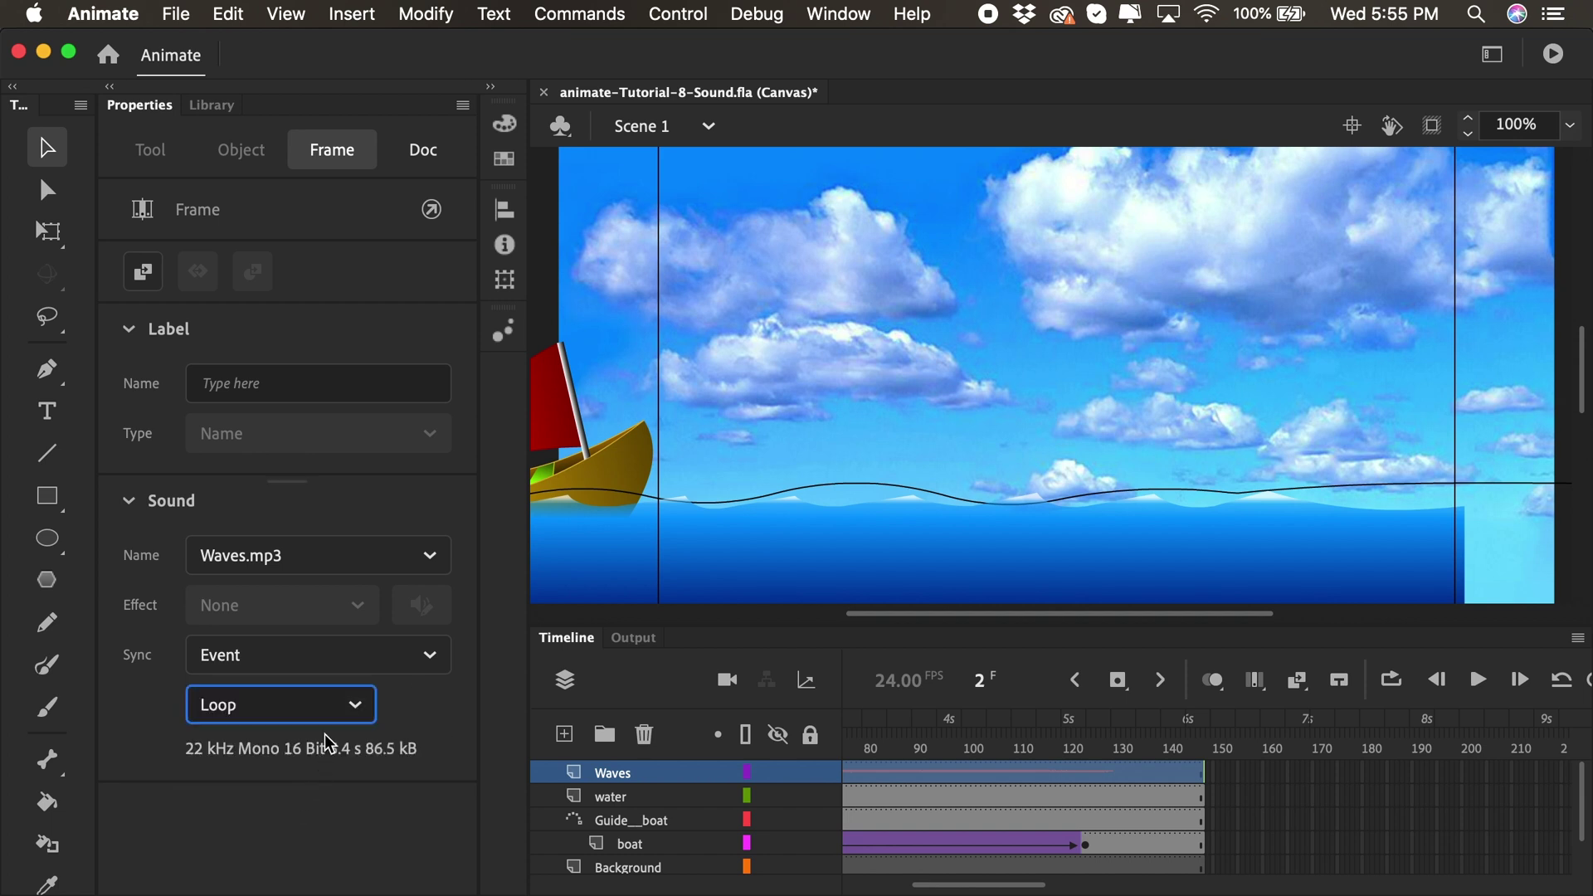
{"action": "left_click", "coordinate": [348, 713]}
{"action": "left_click", "coordinate": [284, 756]}
Step: Import Lightning.mp3 to the library and move it into the _SOUND folder
{"action": "left_click", "coordinate": [211, 104]}
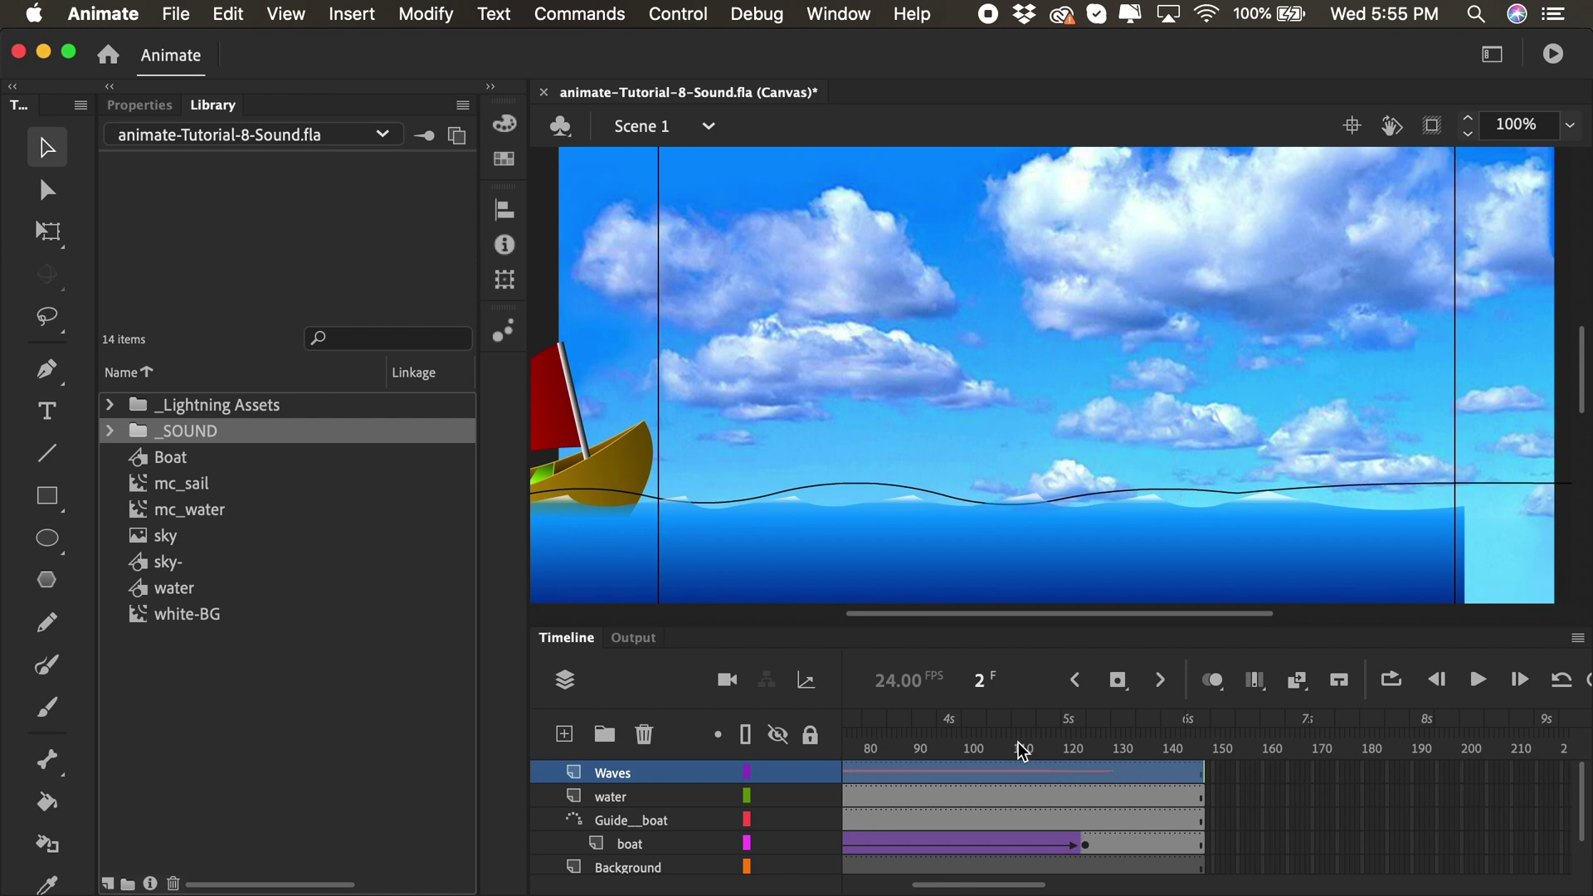
{"action": "left_click_drag", "start_coordinate": [1022, 751], "coordinate": [941, 741]}
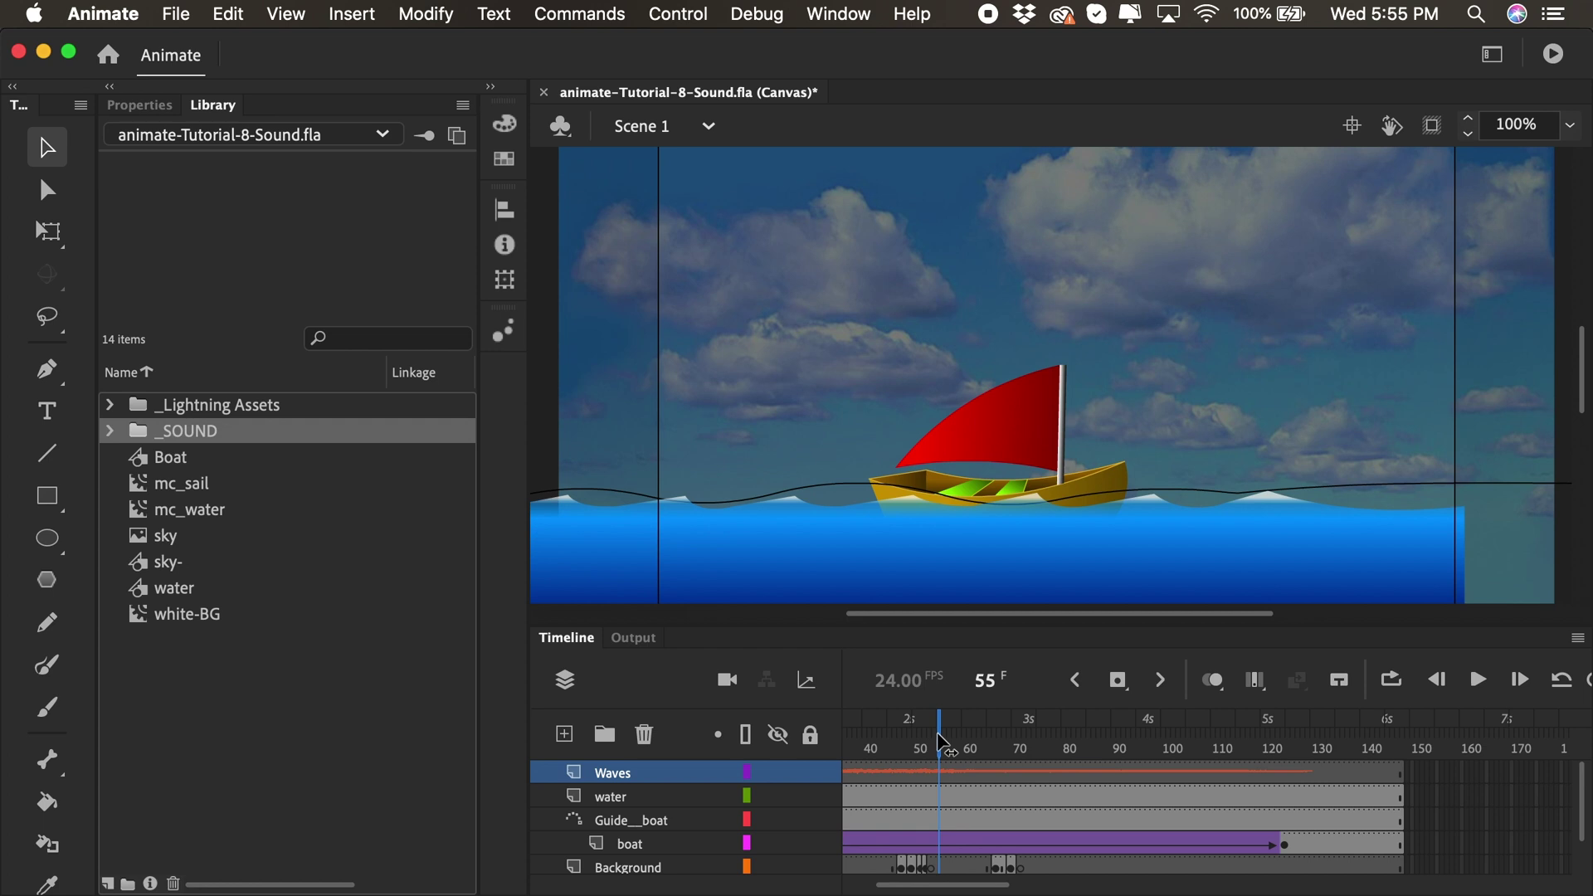
{"action": "left_click", "coordinate": [170, 13]}
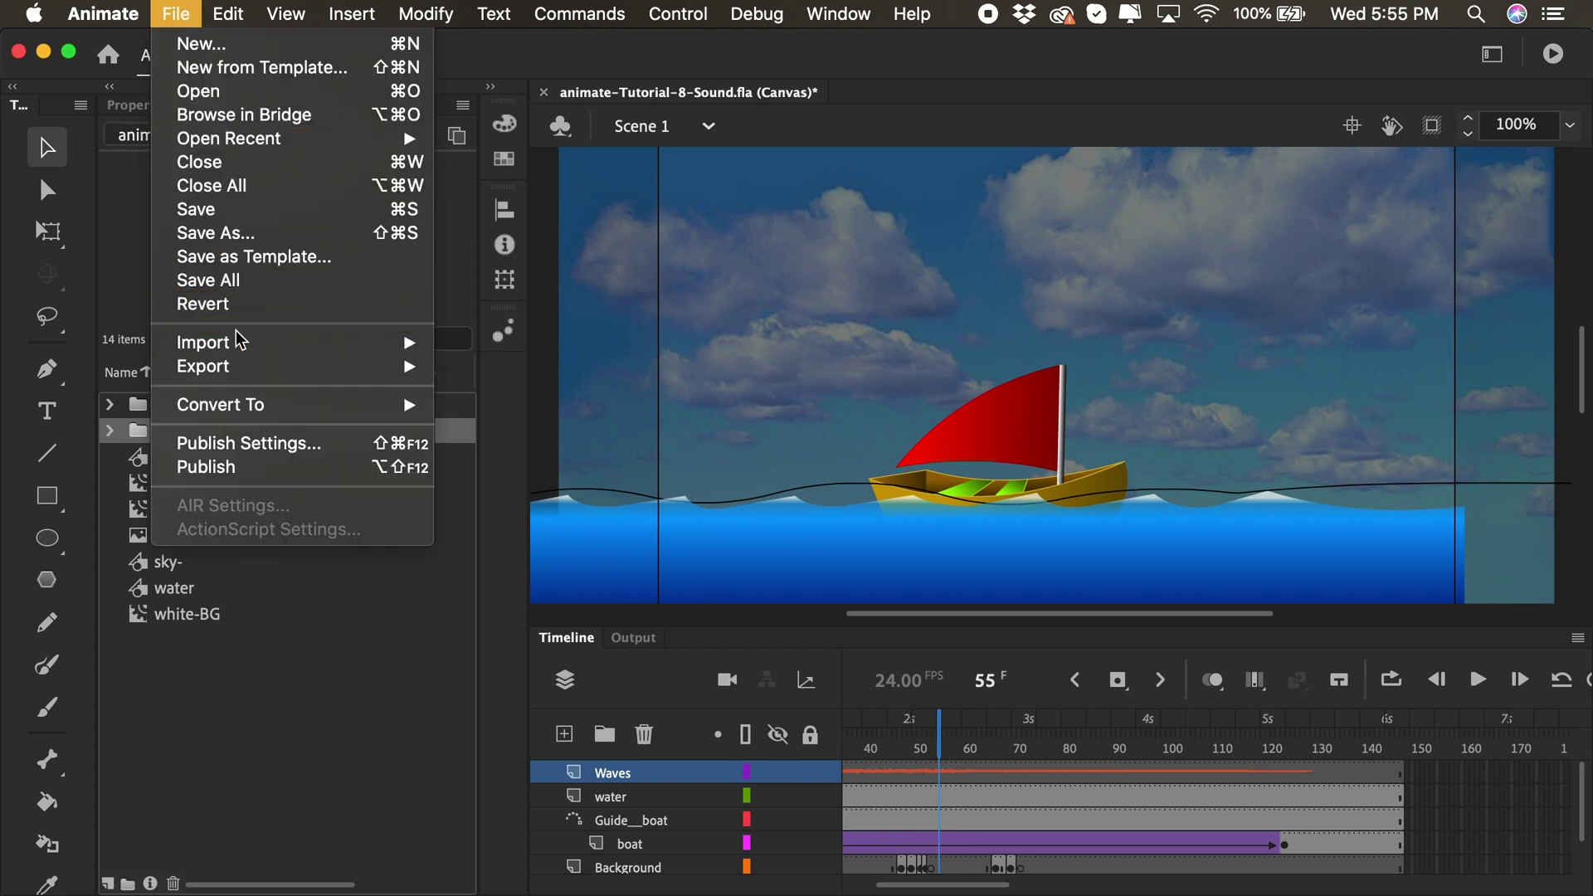
{"action": "mouse_move", "coordinate": [237, 343]}
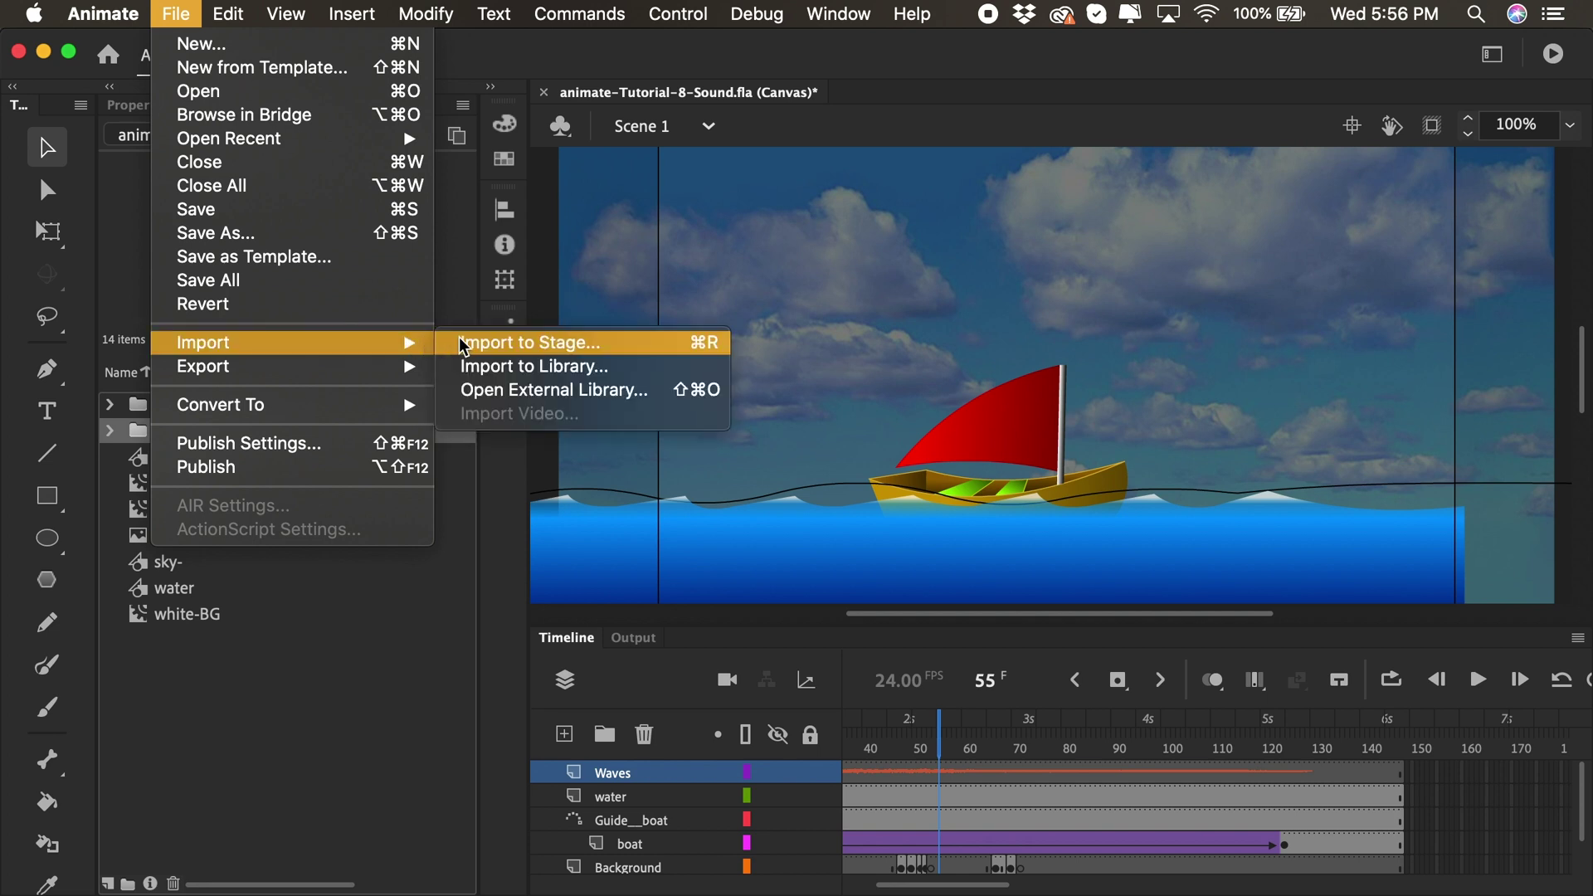
{"action": "left_click", "coordinate": [505, 369]}
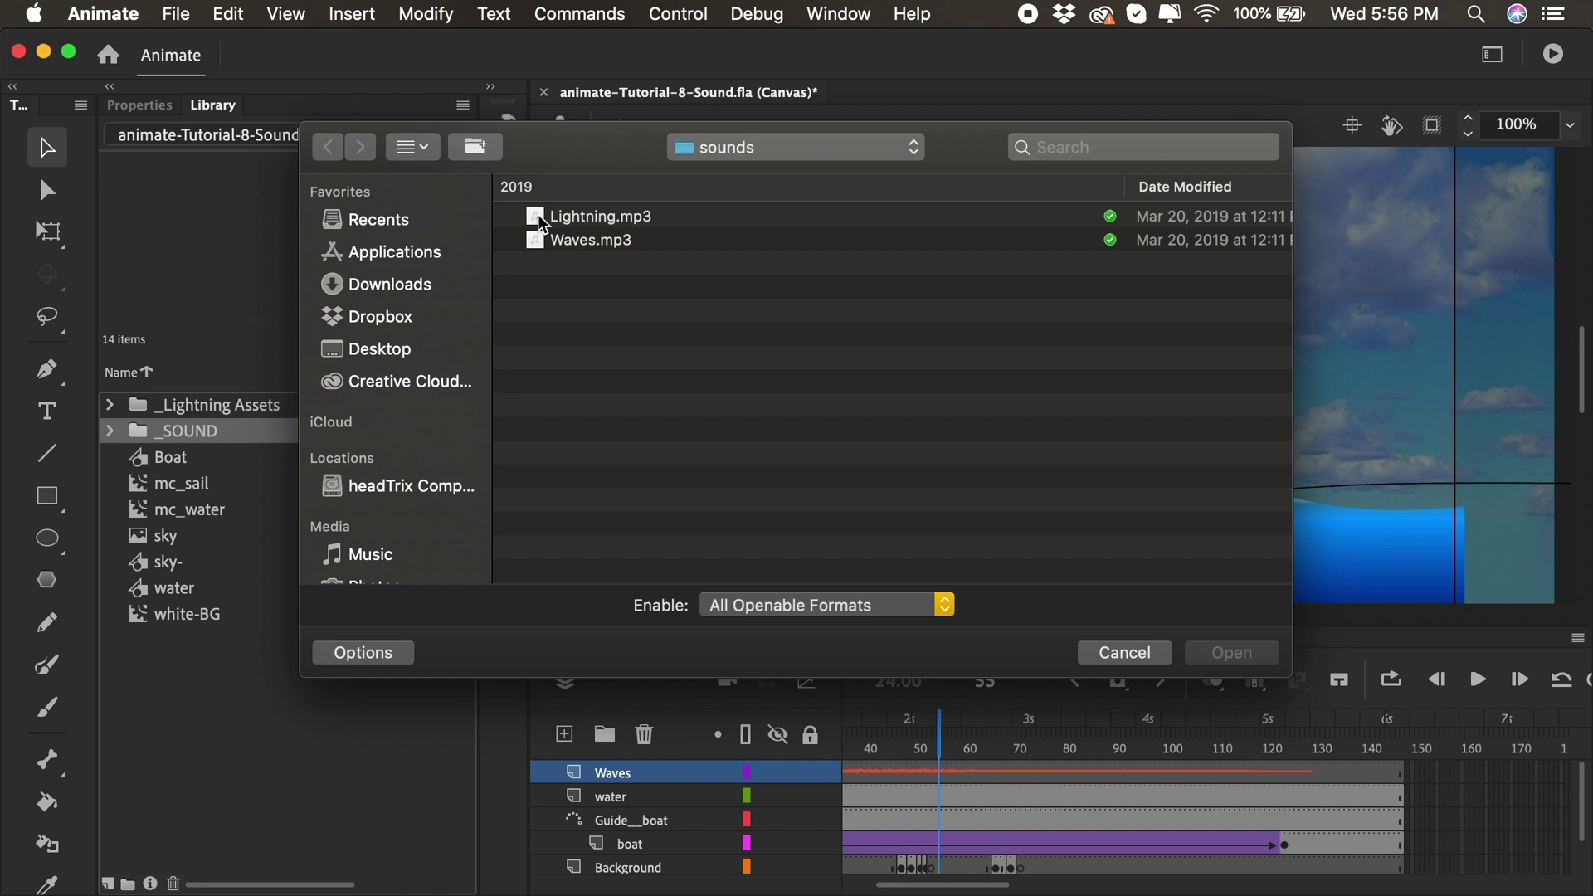
{"action": "double_click", "coordinate": [539, 222]}
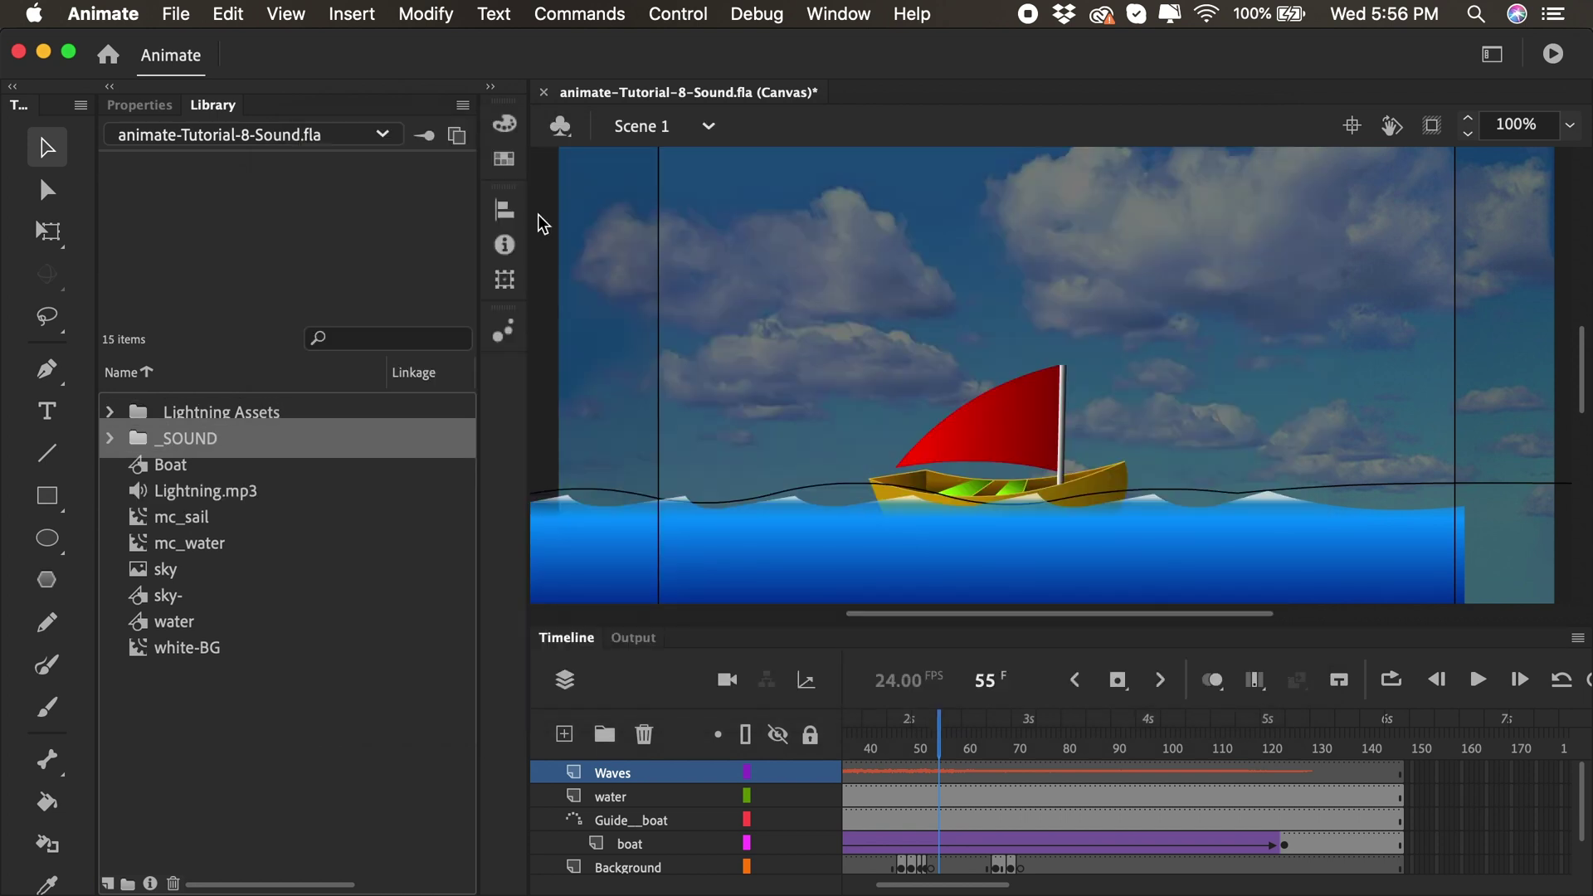
{"action": "left_click", "coordinate": [189, 483]}
{"action": "left_click_drag", "start_coordinate": [189, 484], "coordinate": [170, 438]}
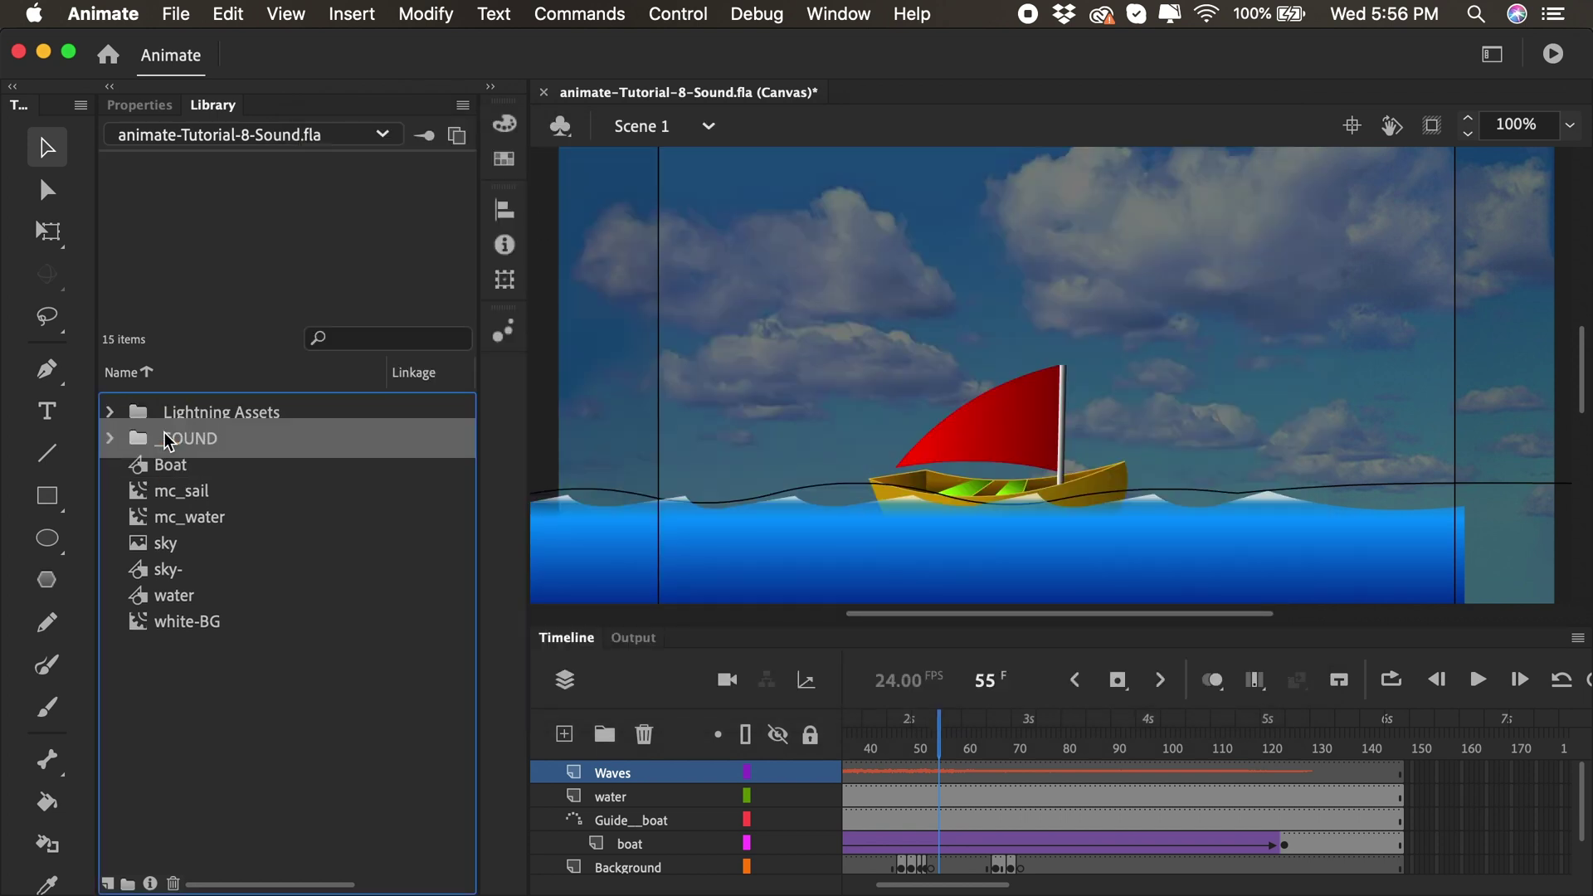
{"action": "left_click", "coordinate": [407, 628]}
{"action": "left_click_drag", "start_coordinate": [940, 744], "coordinate": [906, 744]}
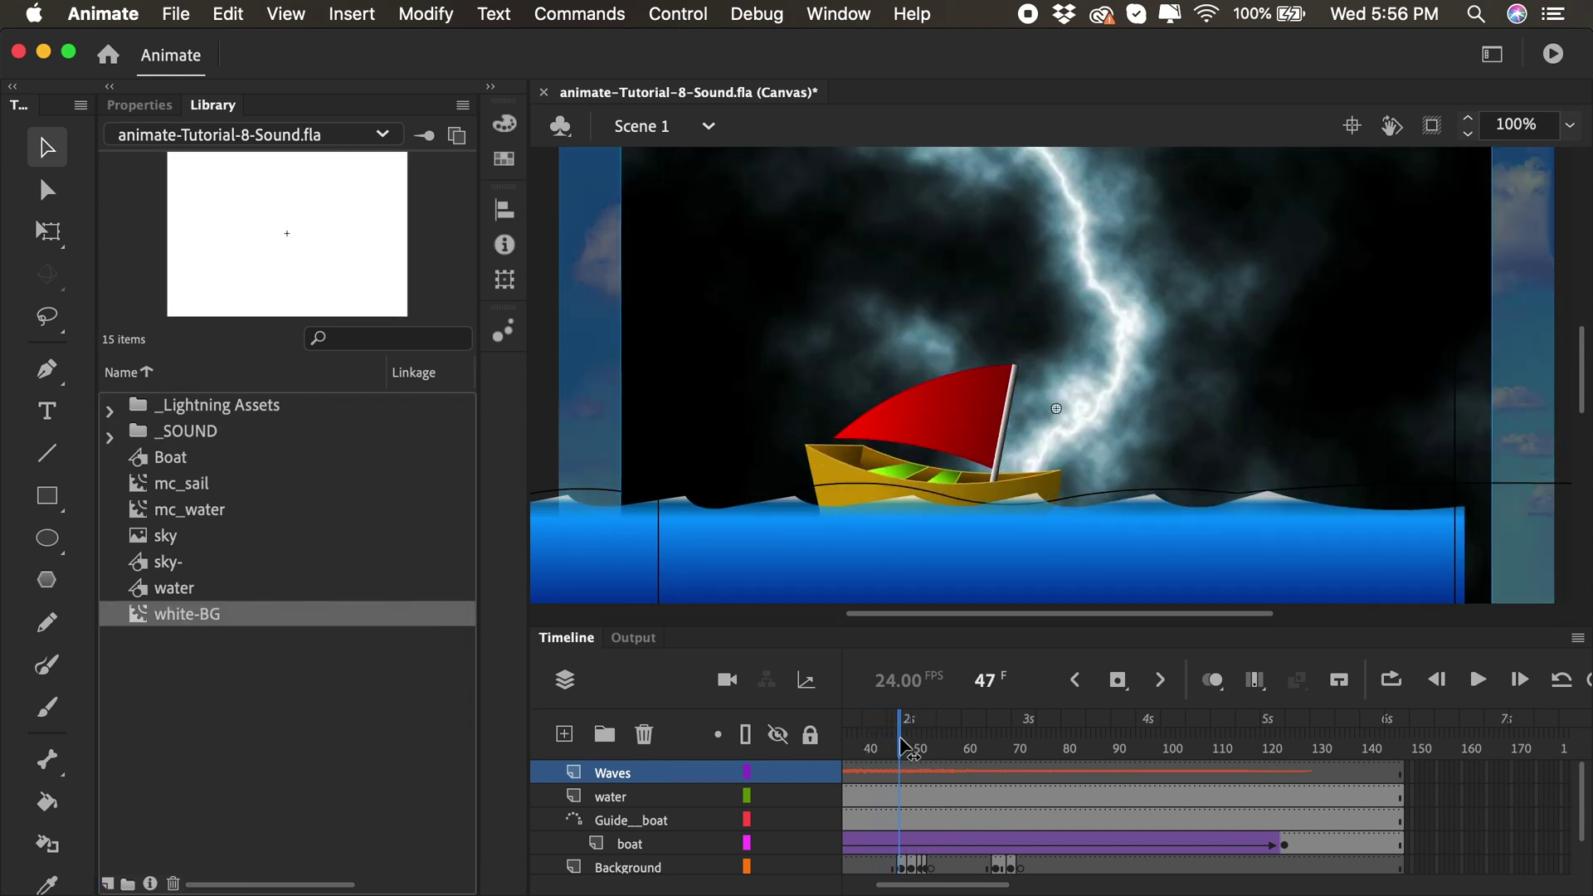
Step: Add a new layer named Lightning above Waves
{"action": "left_click", "coordinate": [564, 734]}
{"action": "double_click", "coordinate": [622, 772]}
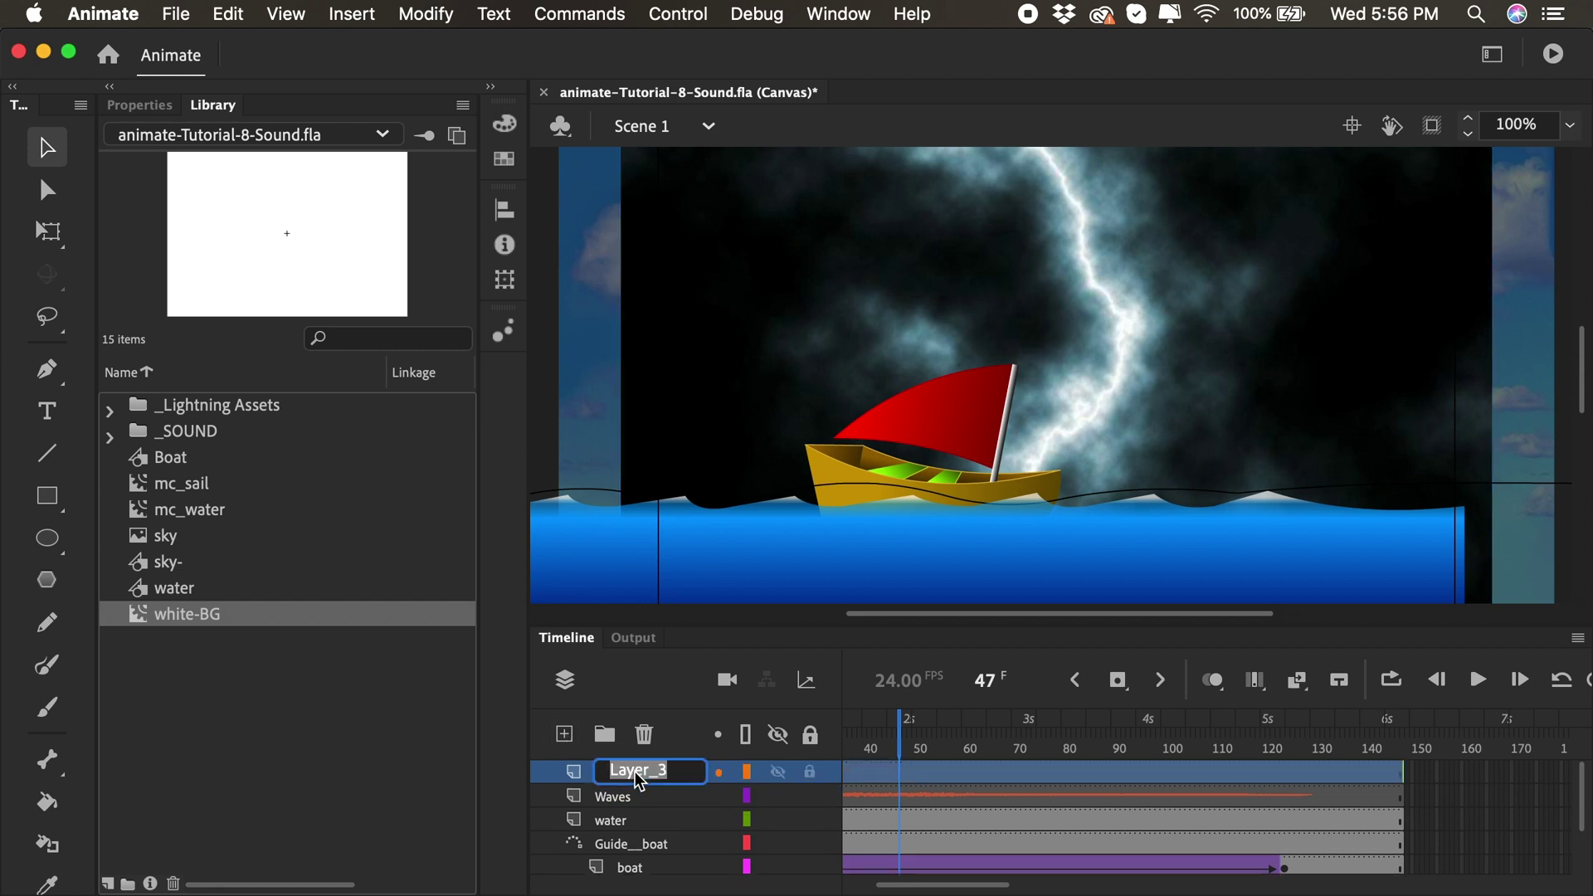
{"action": "type", "text": "Lightning"}
{"action": "key", "text": "Return"}
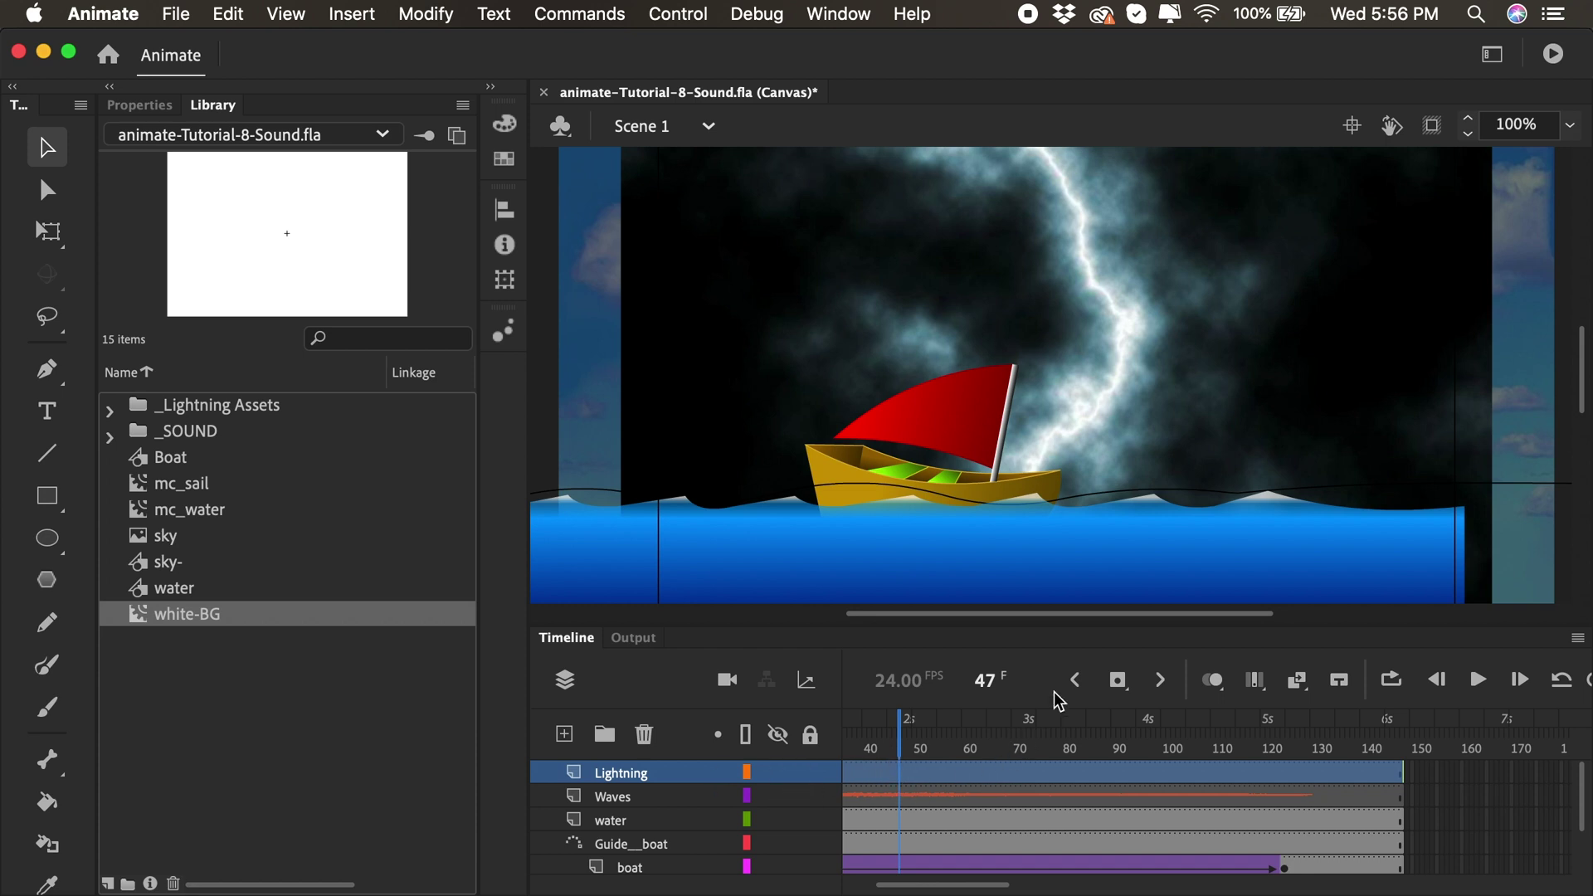
Step: Insert a keyframe at frame 47 on Lightning and assign it Lightning.mp3 as an Event sound
{"action": "left_click", "coordinate": [1118, 686]}
{"action": "left_click", "coordinate": [904, 778]}
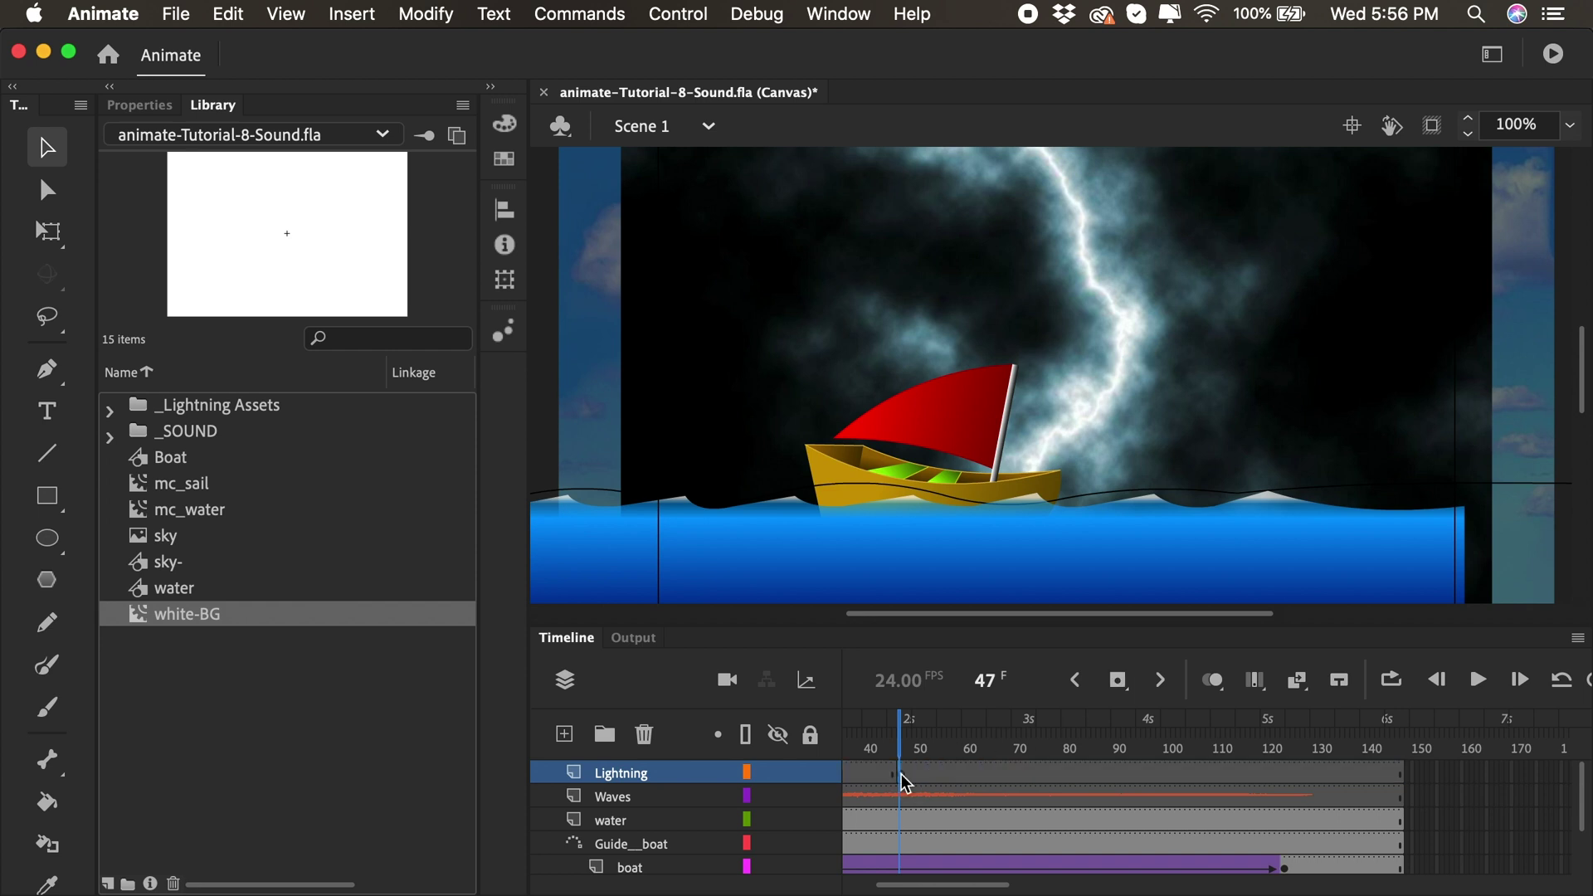
{"action": "left_click", "coordinate": [141, 108]}
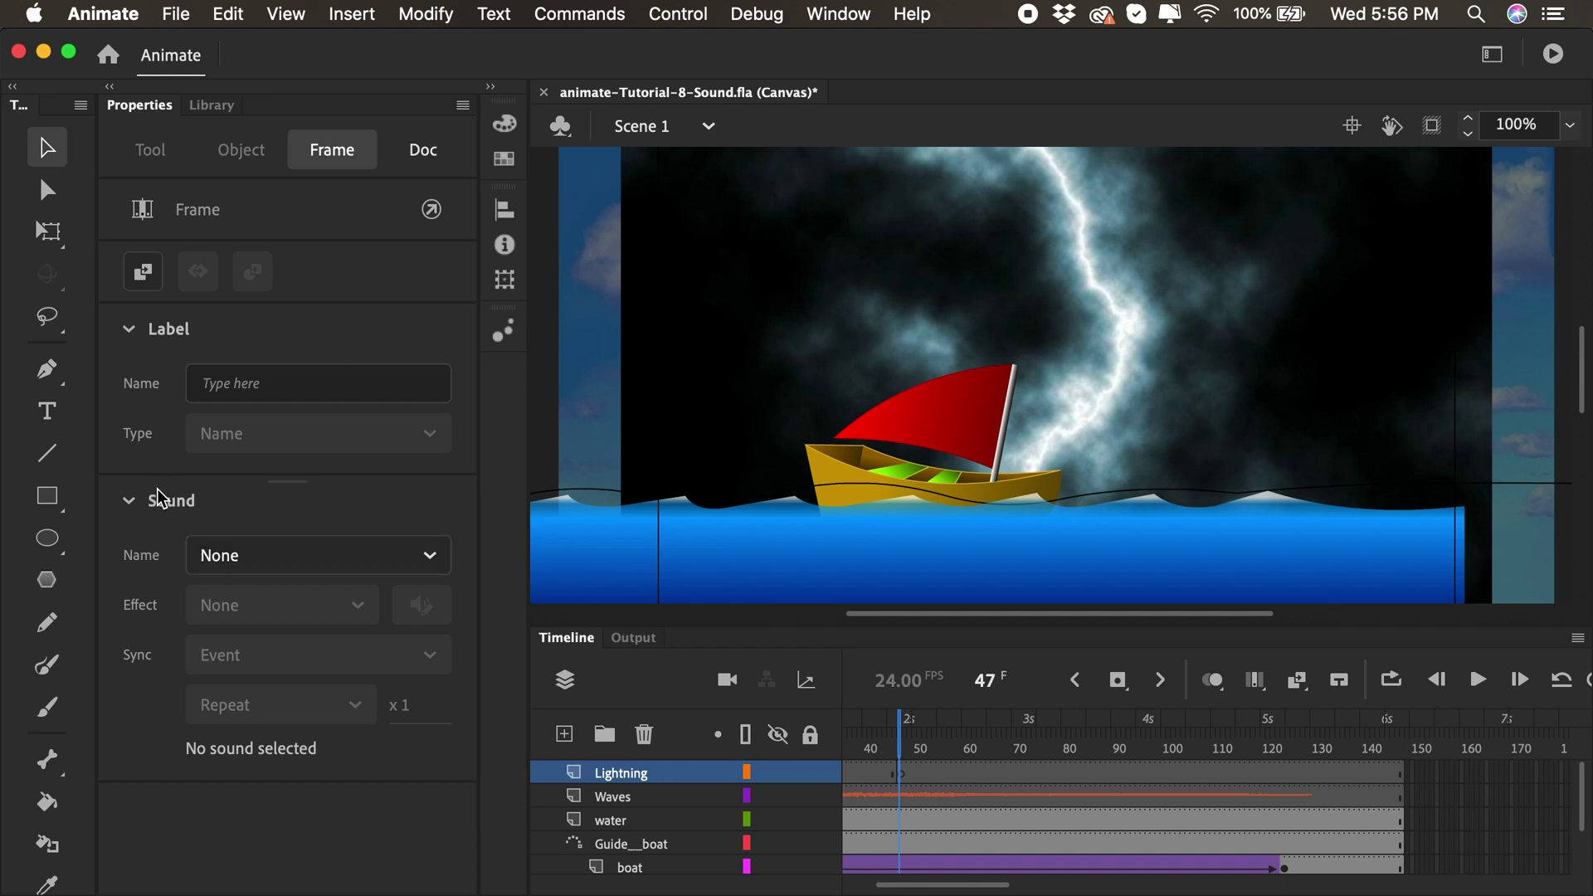
{"action": "left_click", "coordinate": [355, 564]}
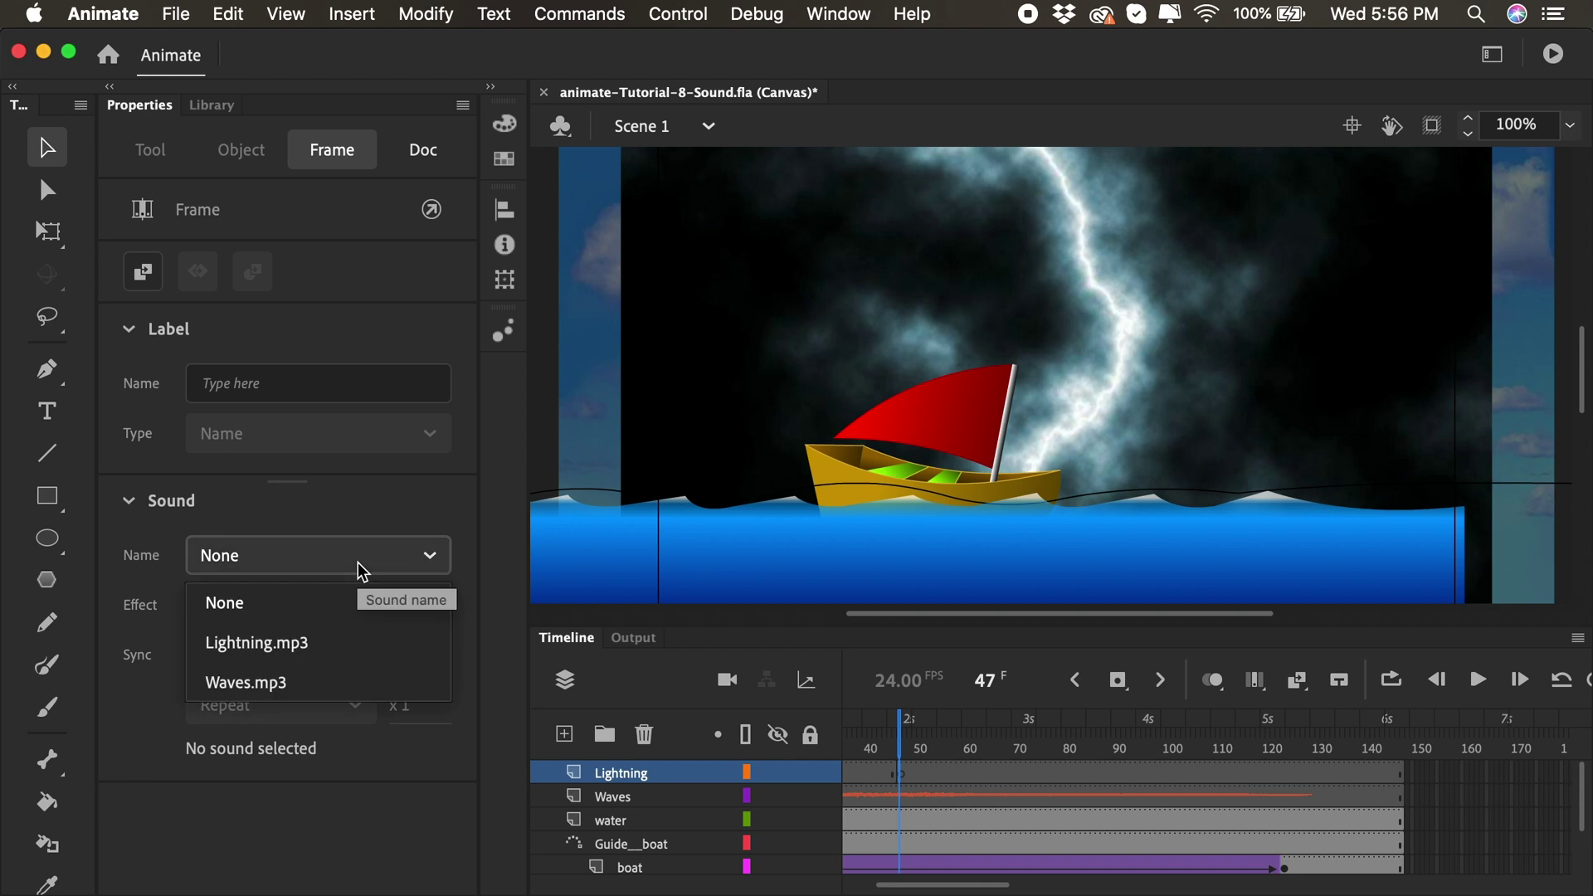
{"action": "left_click", "coordinate": [297, 648]}
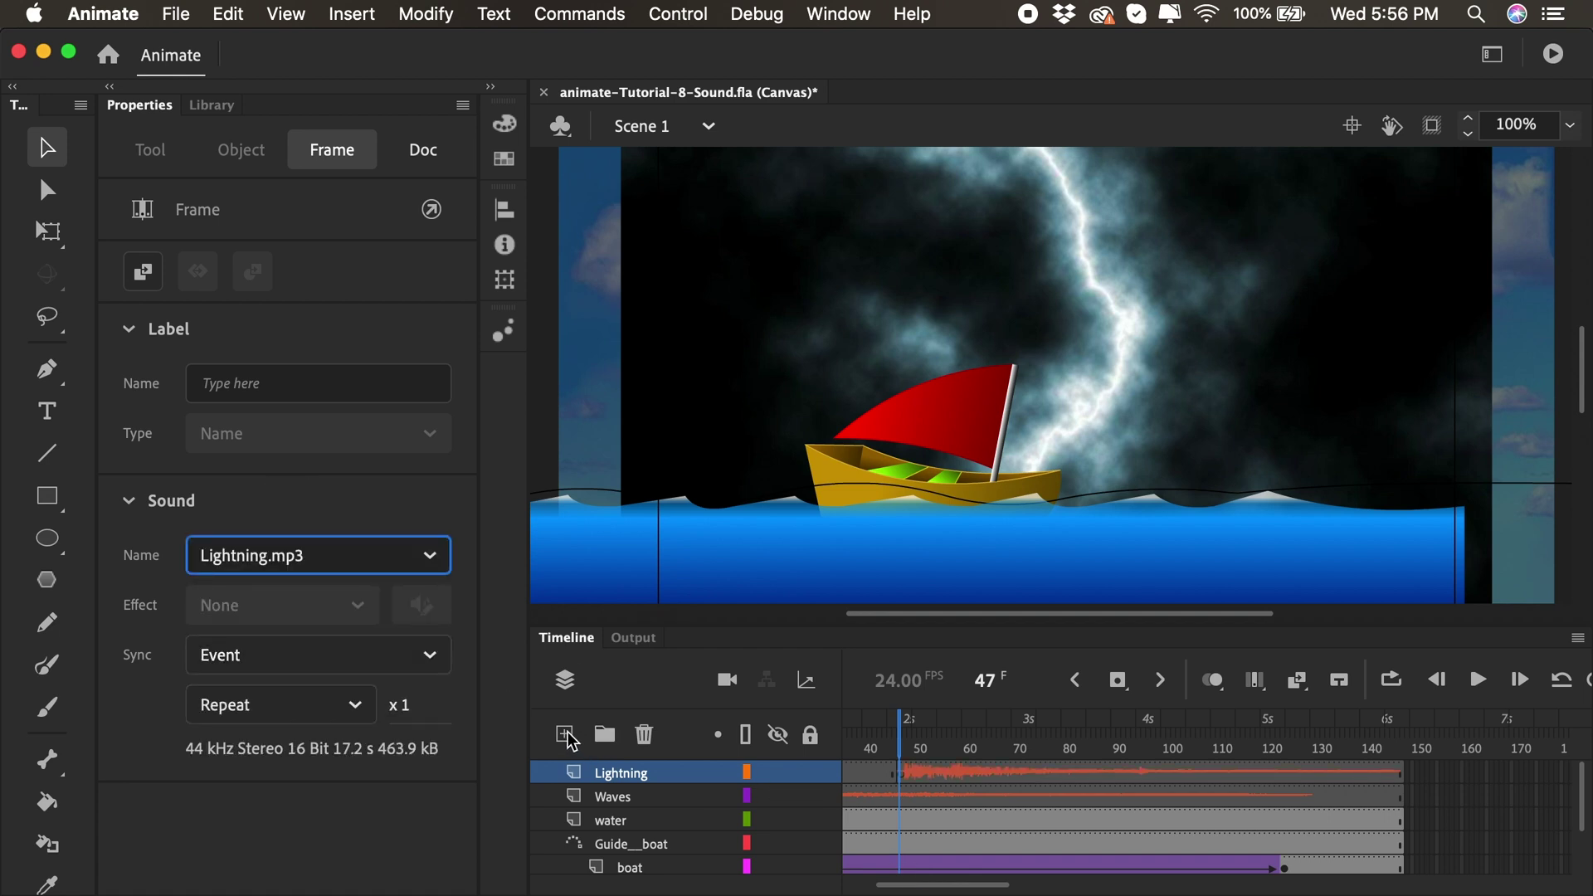
Step: Add a second layer named Lightning with a keyframe at frame 51
{"action": "left_click", "coordinate": [568, 737]}
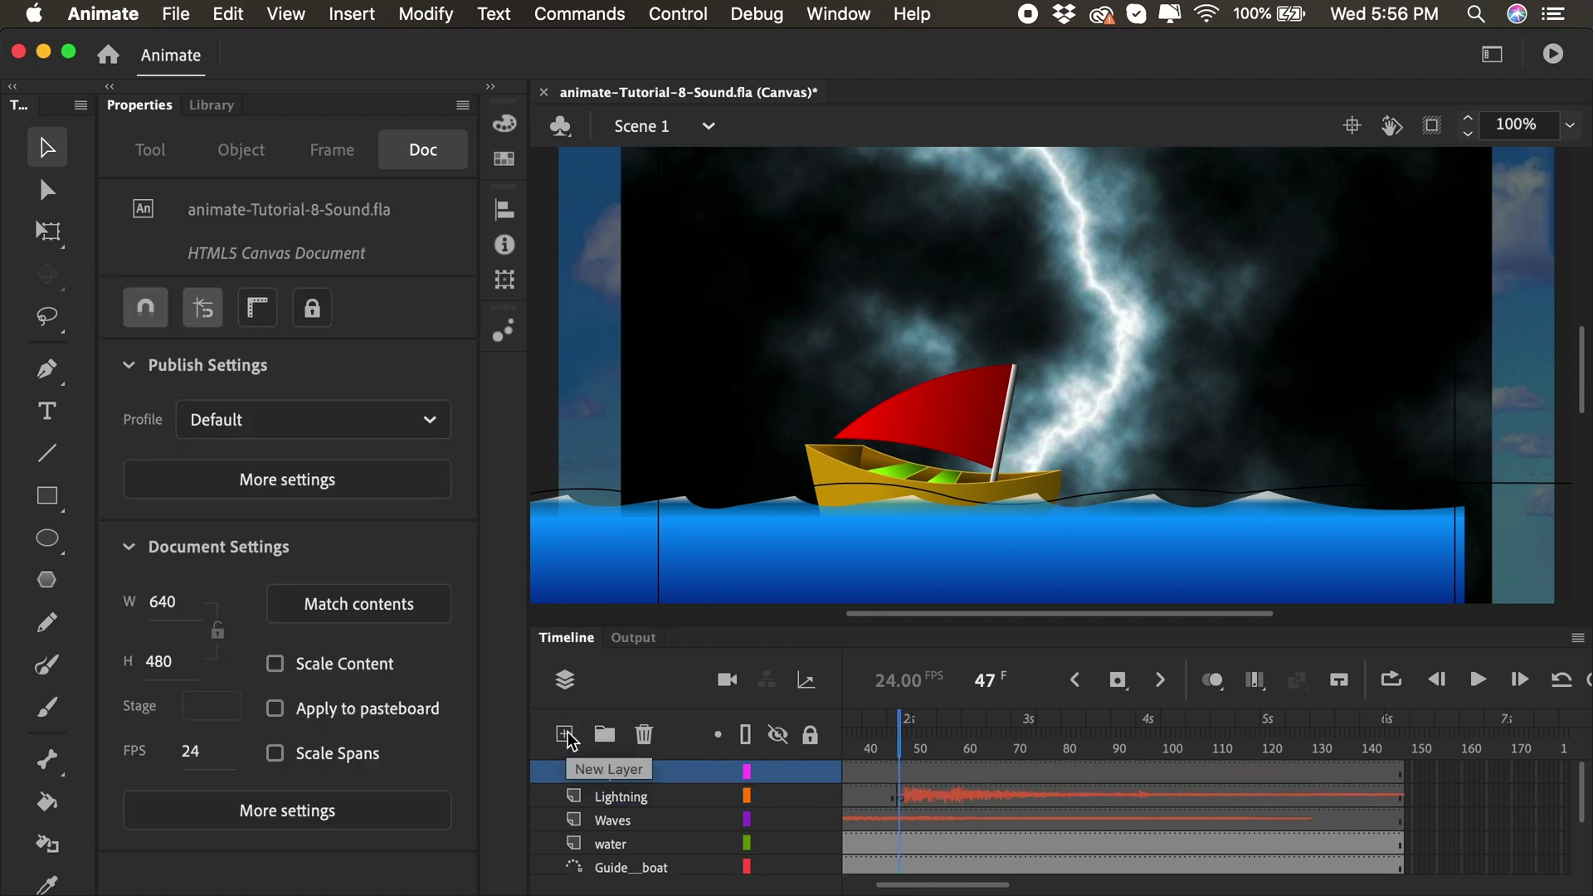
{"action": "left_click", "coordinate": [911, 731]}
{"action": "left_click_drag", "start_coordinate": [911, 729], "coordinate": [921, 730]}
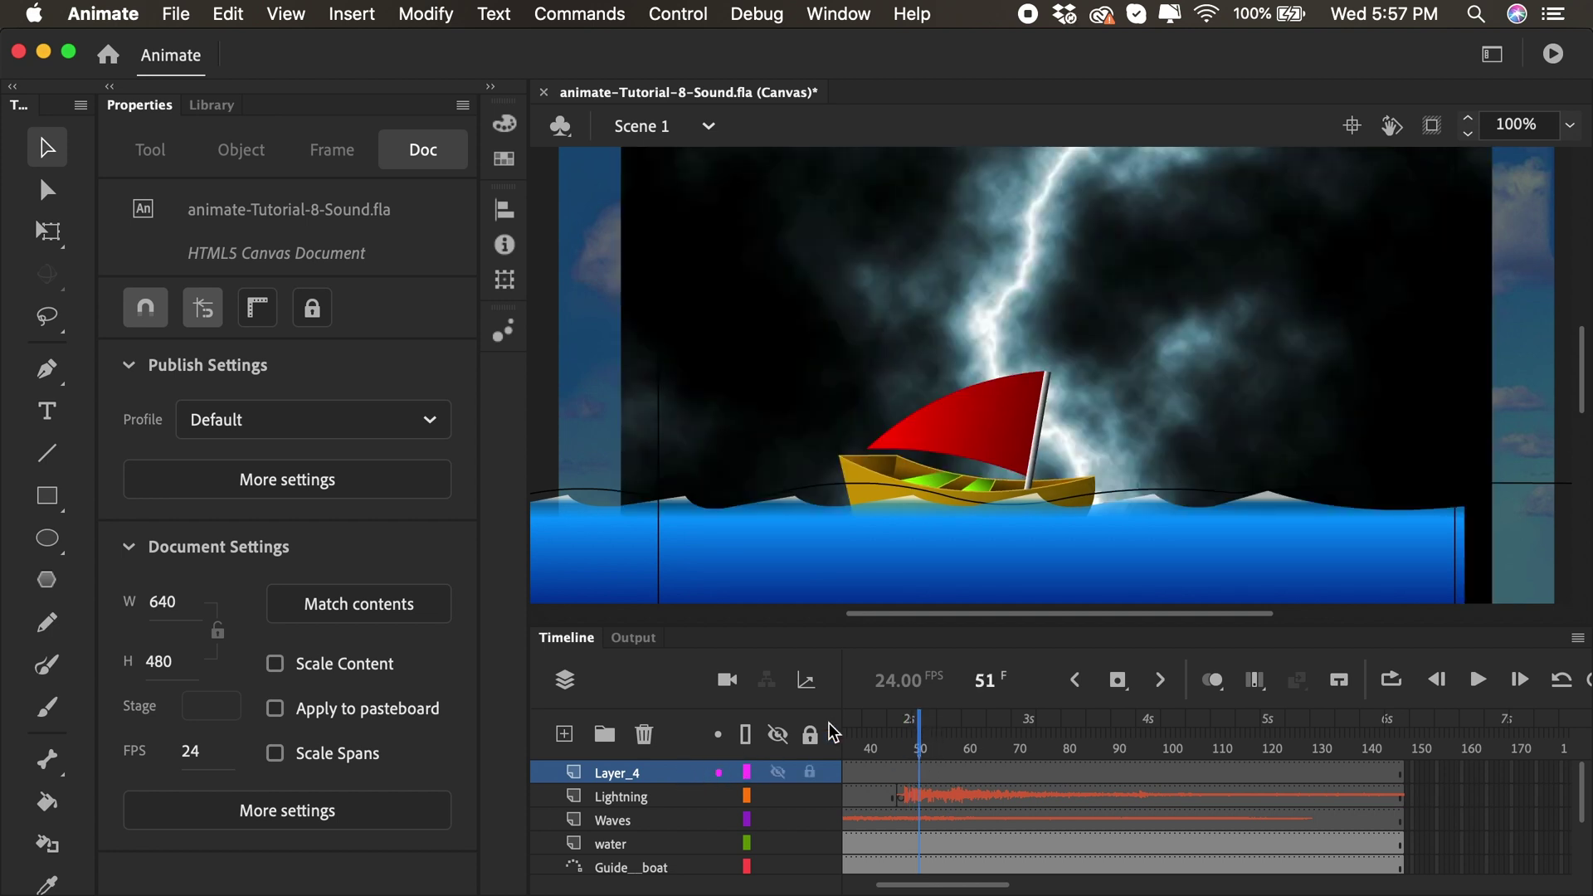
{"action": "left_click", "coordinate": [1120, 682]}
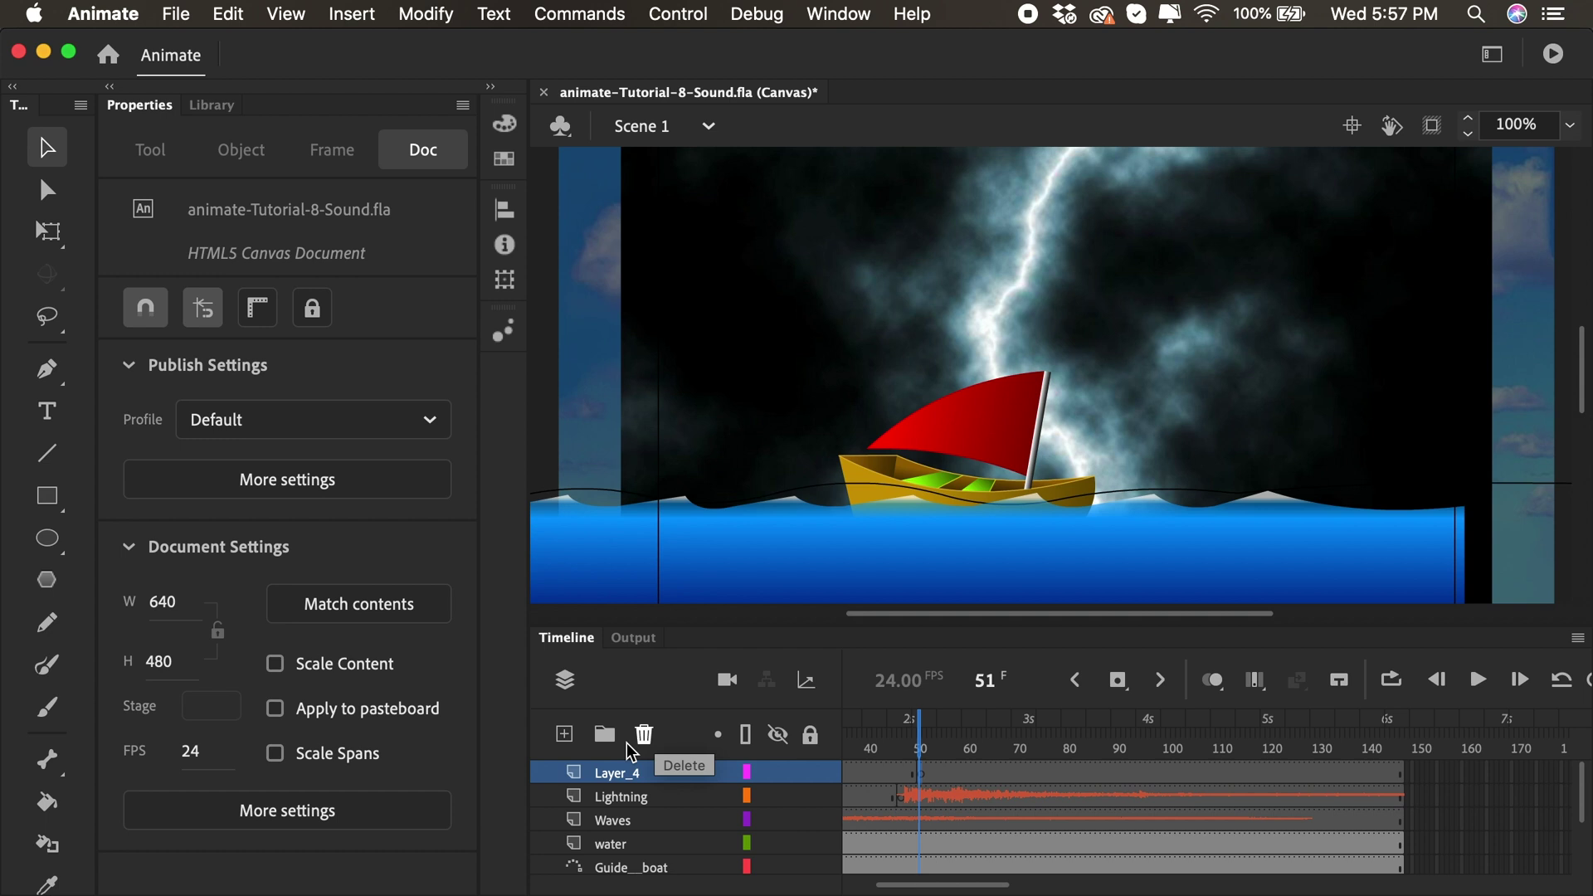
{"action": "left_click", "coordinate": [612, 771]}
{"action": "double_click", "coordinate": [612, 772]}
{"action": "type", "text": "Li"}
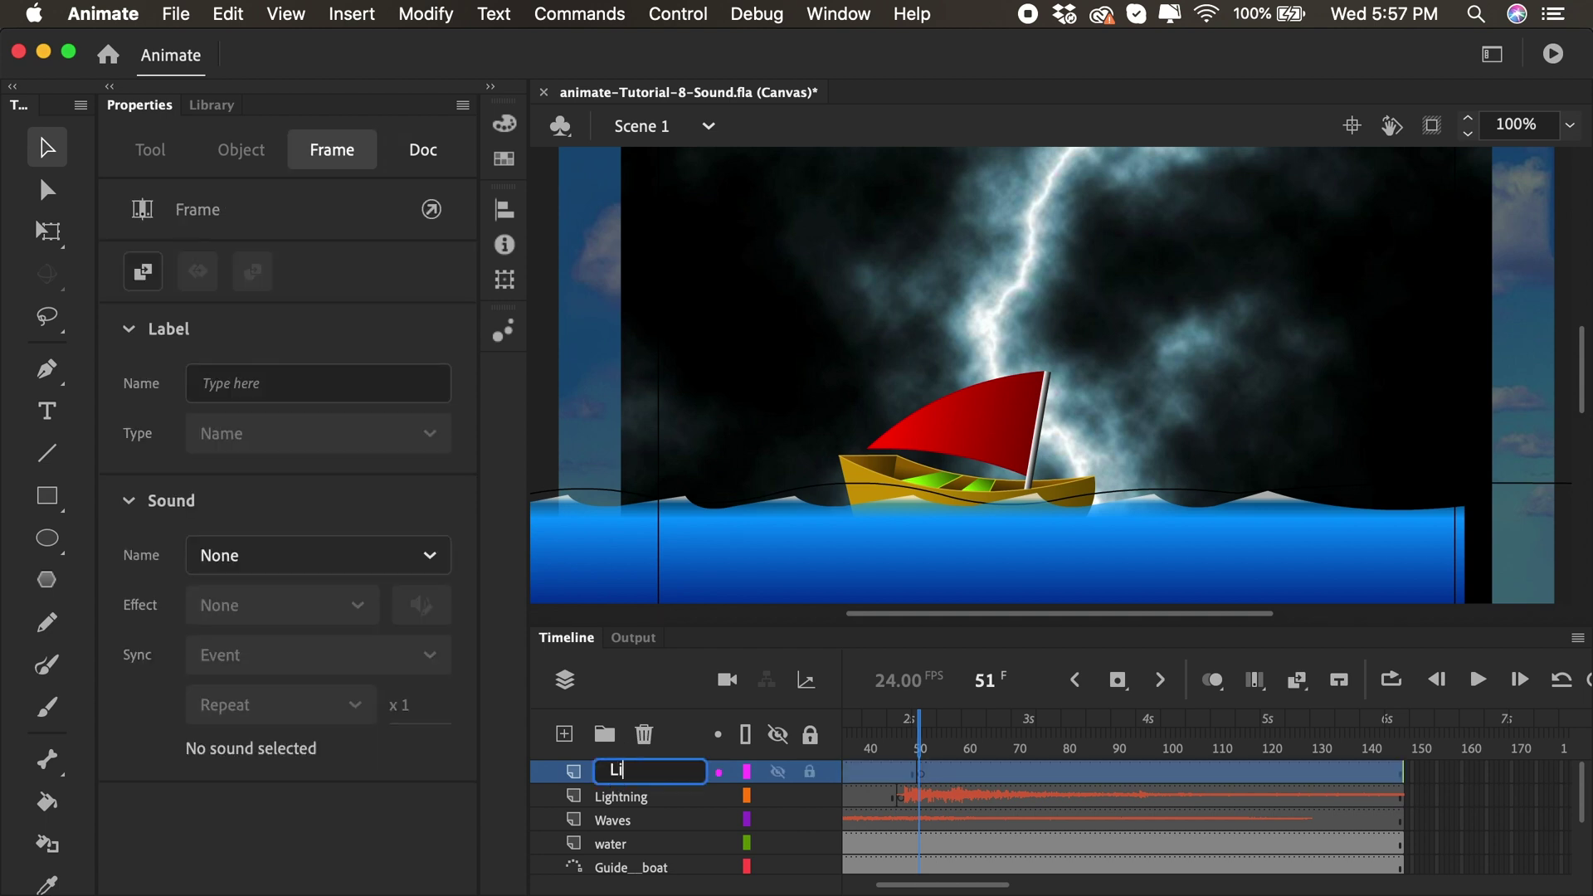
{"action": "type", "text": "ghtning"}
{"action": "key", "text": "Return"}
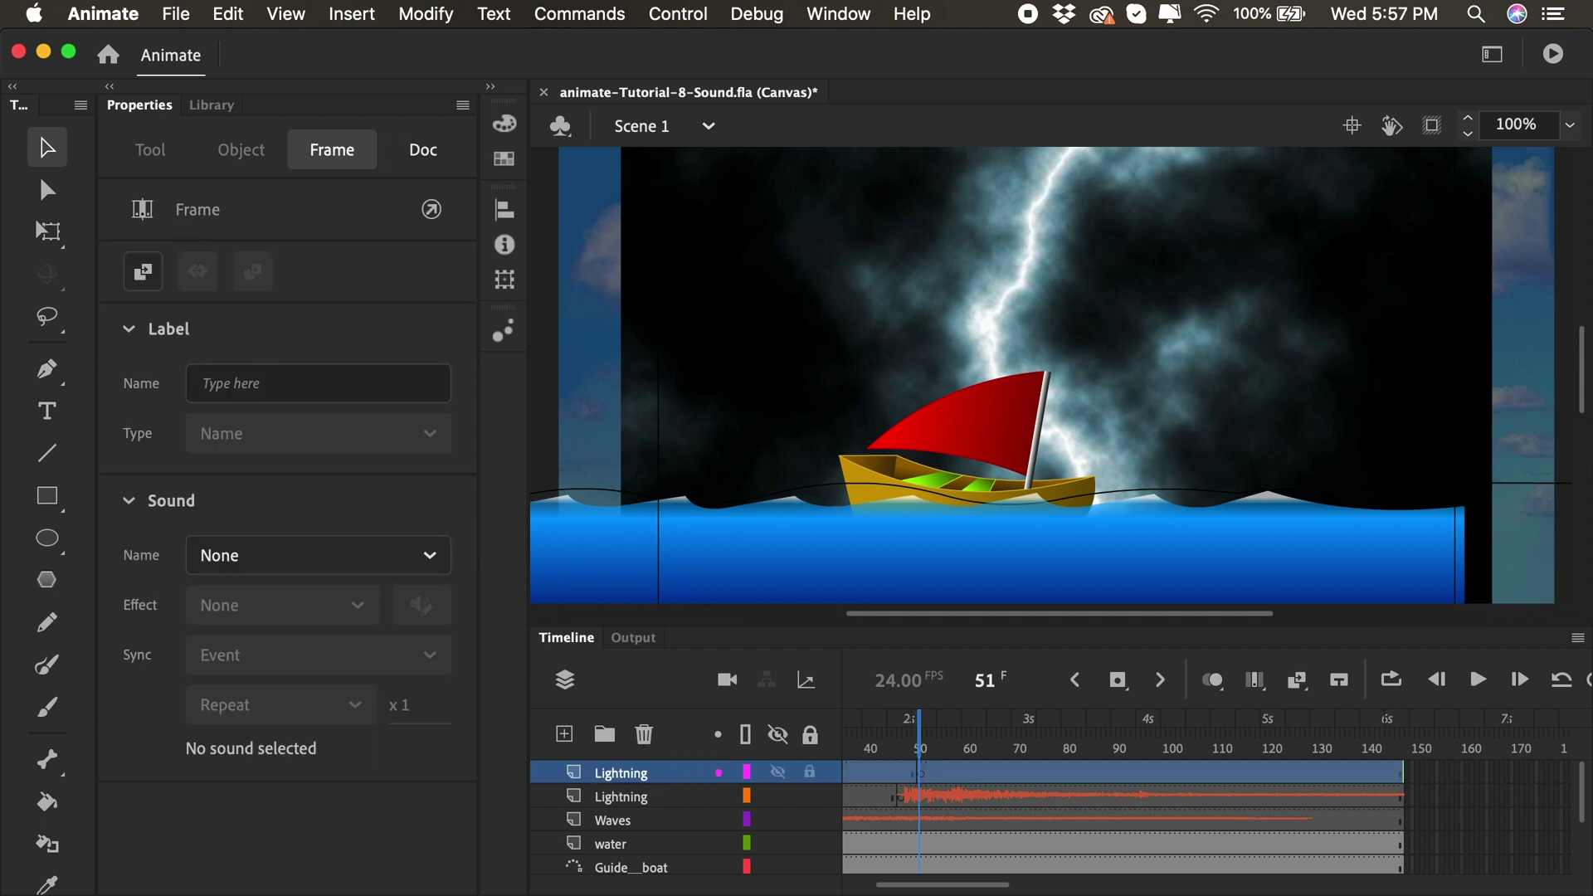
Step: Assign Lightning.mp3 as the sound for frame 51 on the new Lightning layer
{"action": "left_click", "coordinate": [921, 779]}
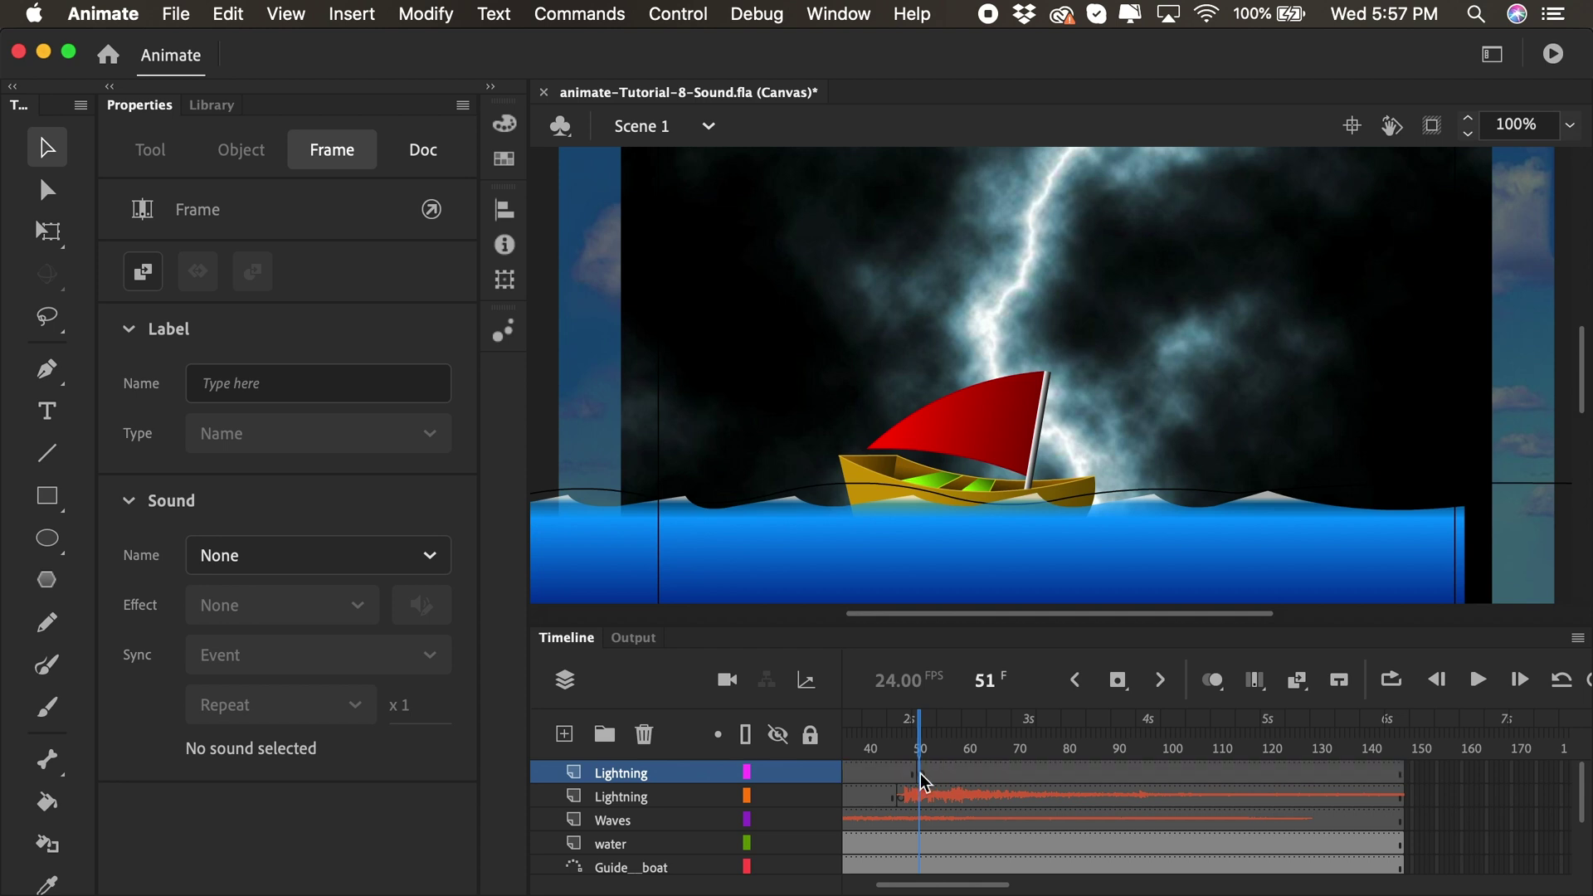
{"action": "left_click", "coordinate": [290, 562]}
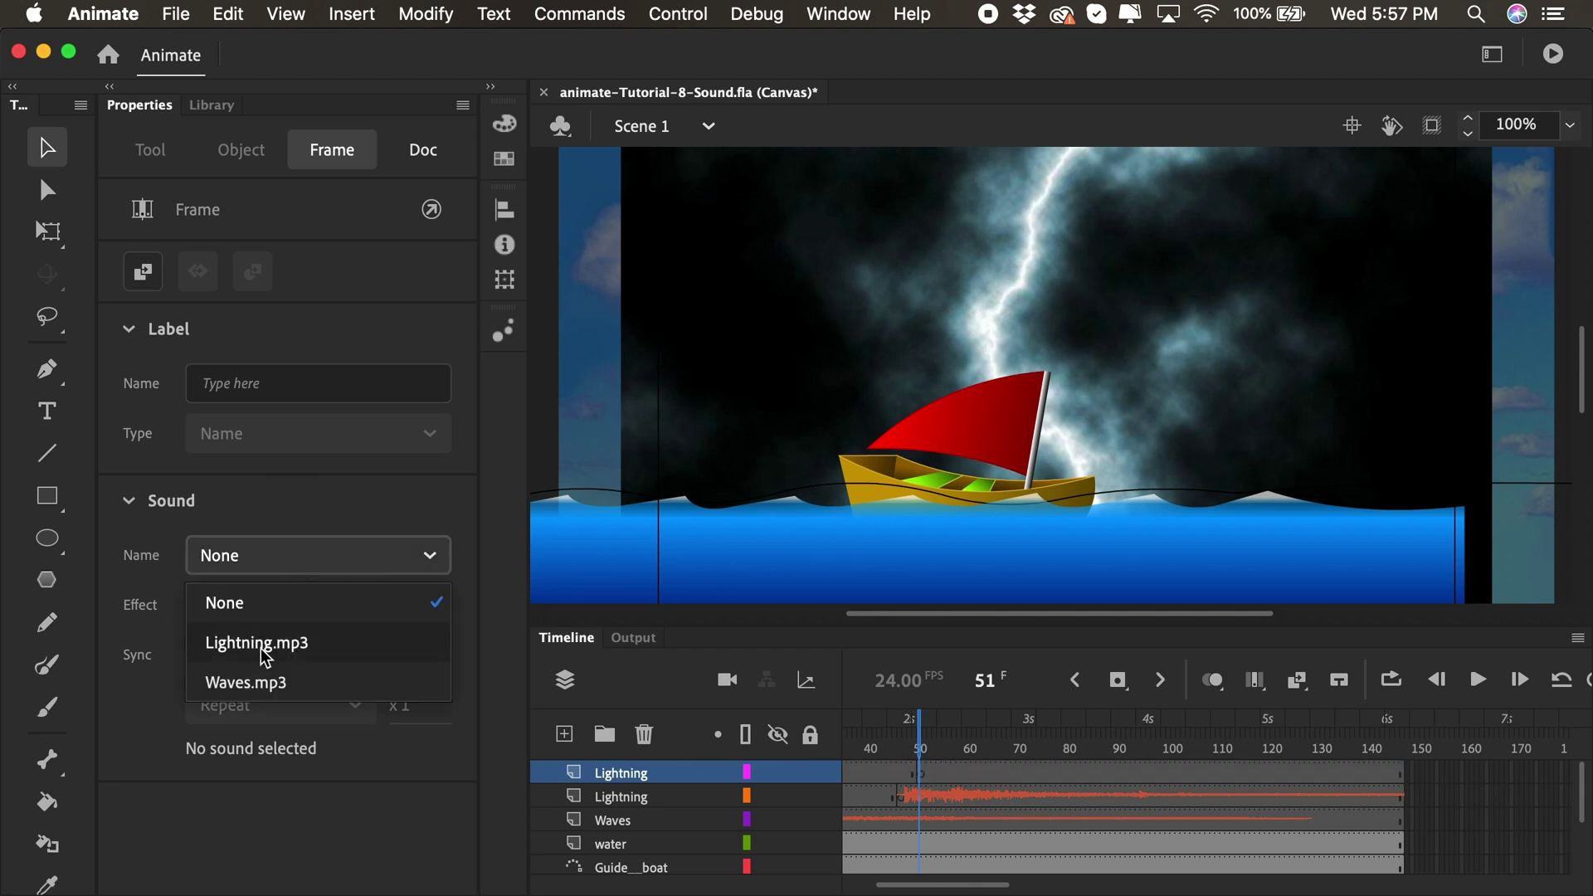
{"action": "left_click", "coordinate": [258, 648]}
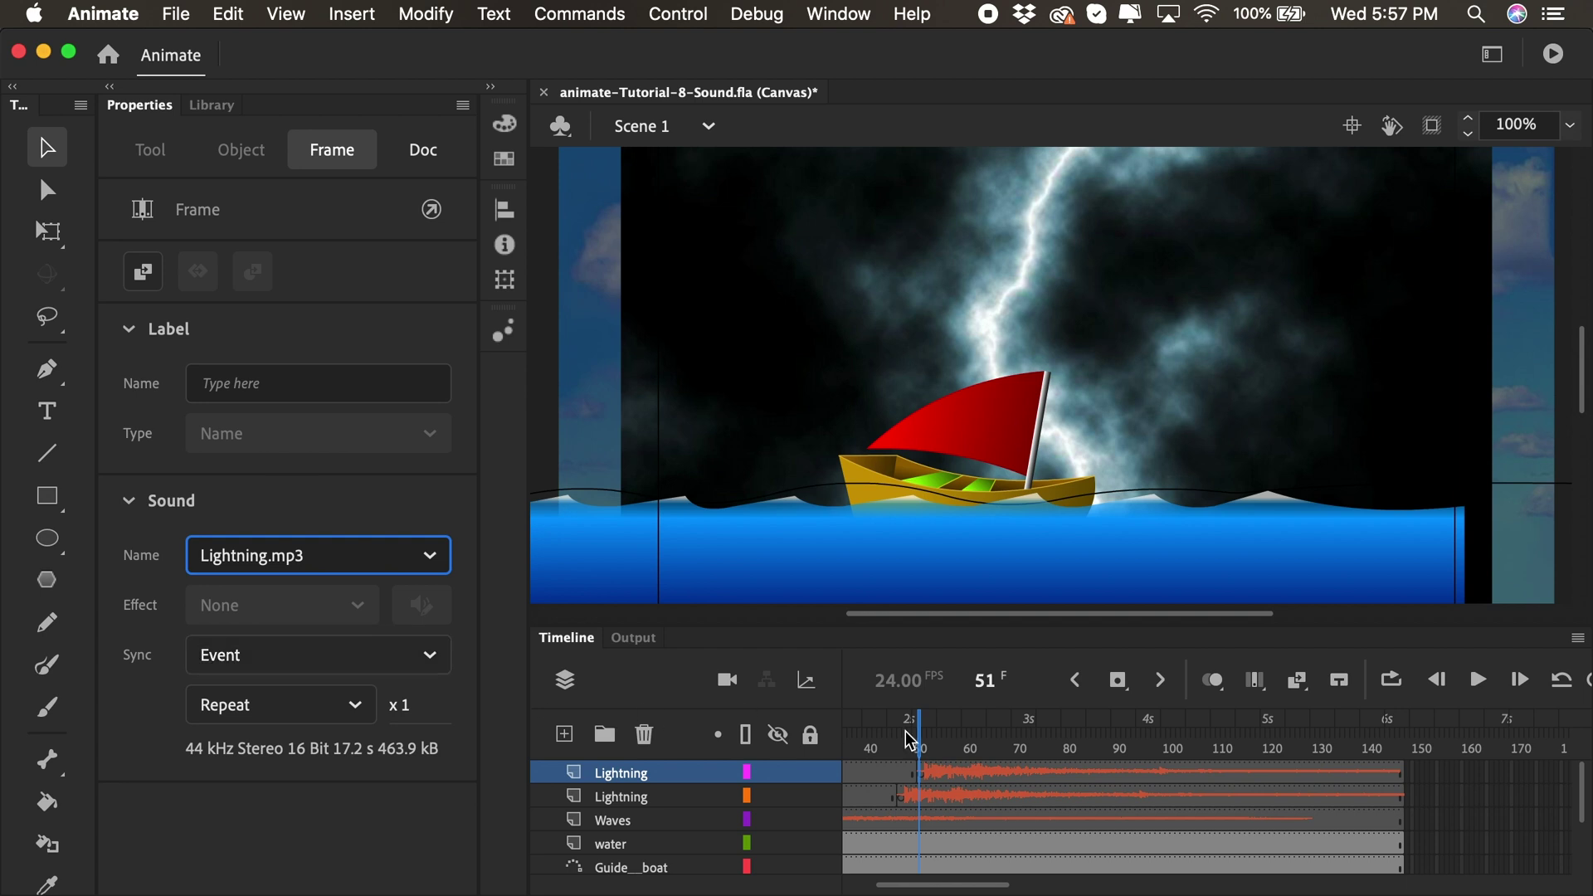
Step: Duplicate the Lightning layer and shift the copy's sound keyframe to about frame 65
{"action": "left_click", "coordinate": [927, 749]}
{"action": "left_click_drag", "start_coordinate": [927, 749], "coordinate": [994, 754]}
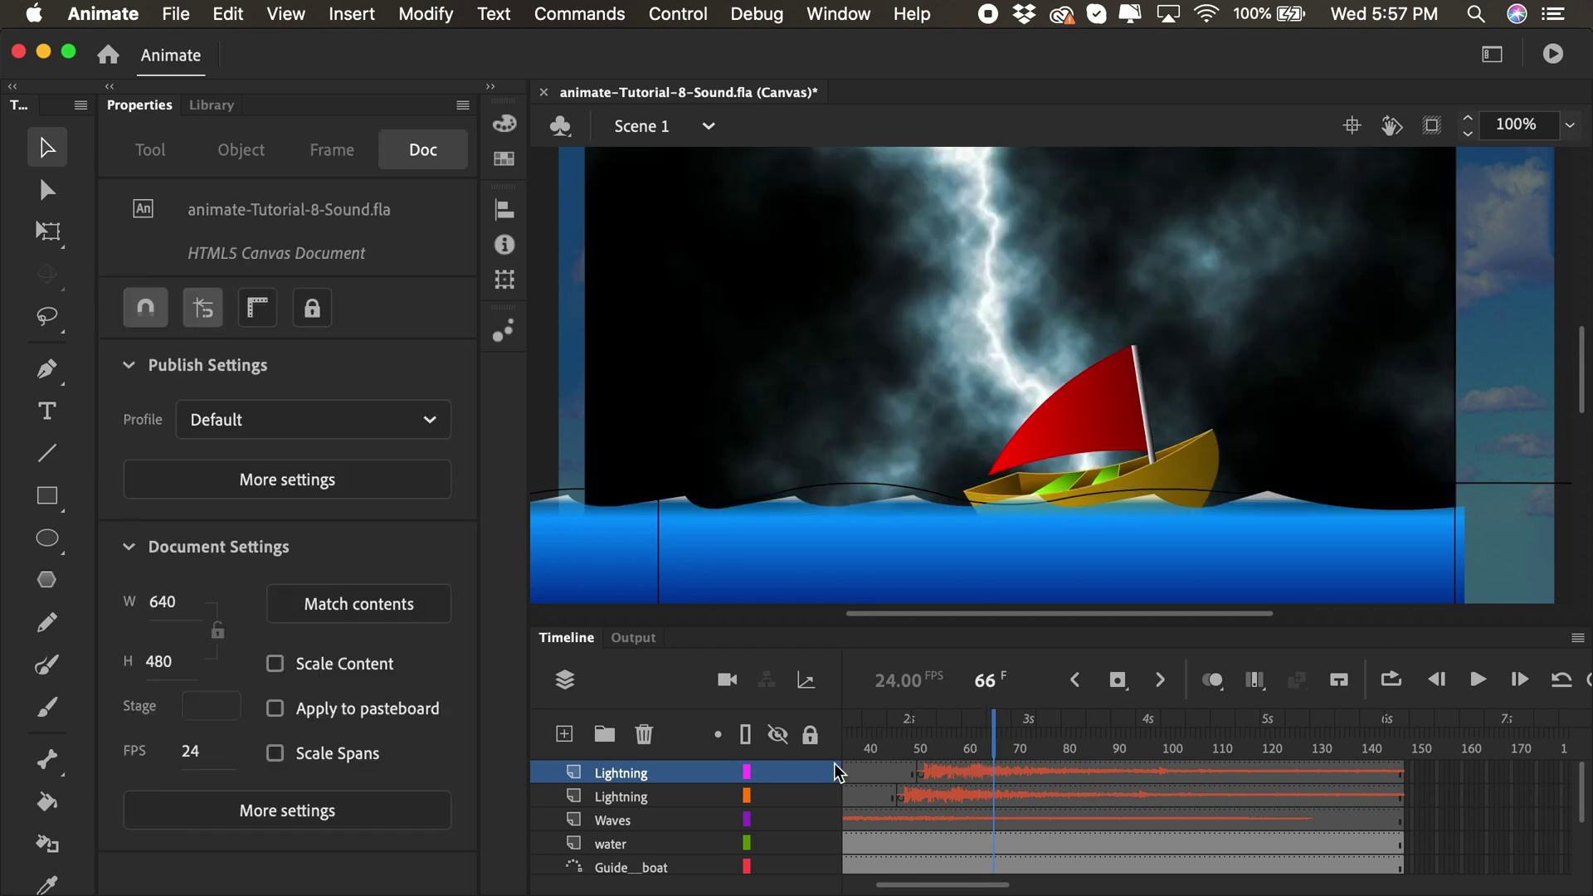
{"action": "right_click", "coordinate": [674, 771]}
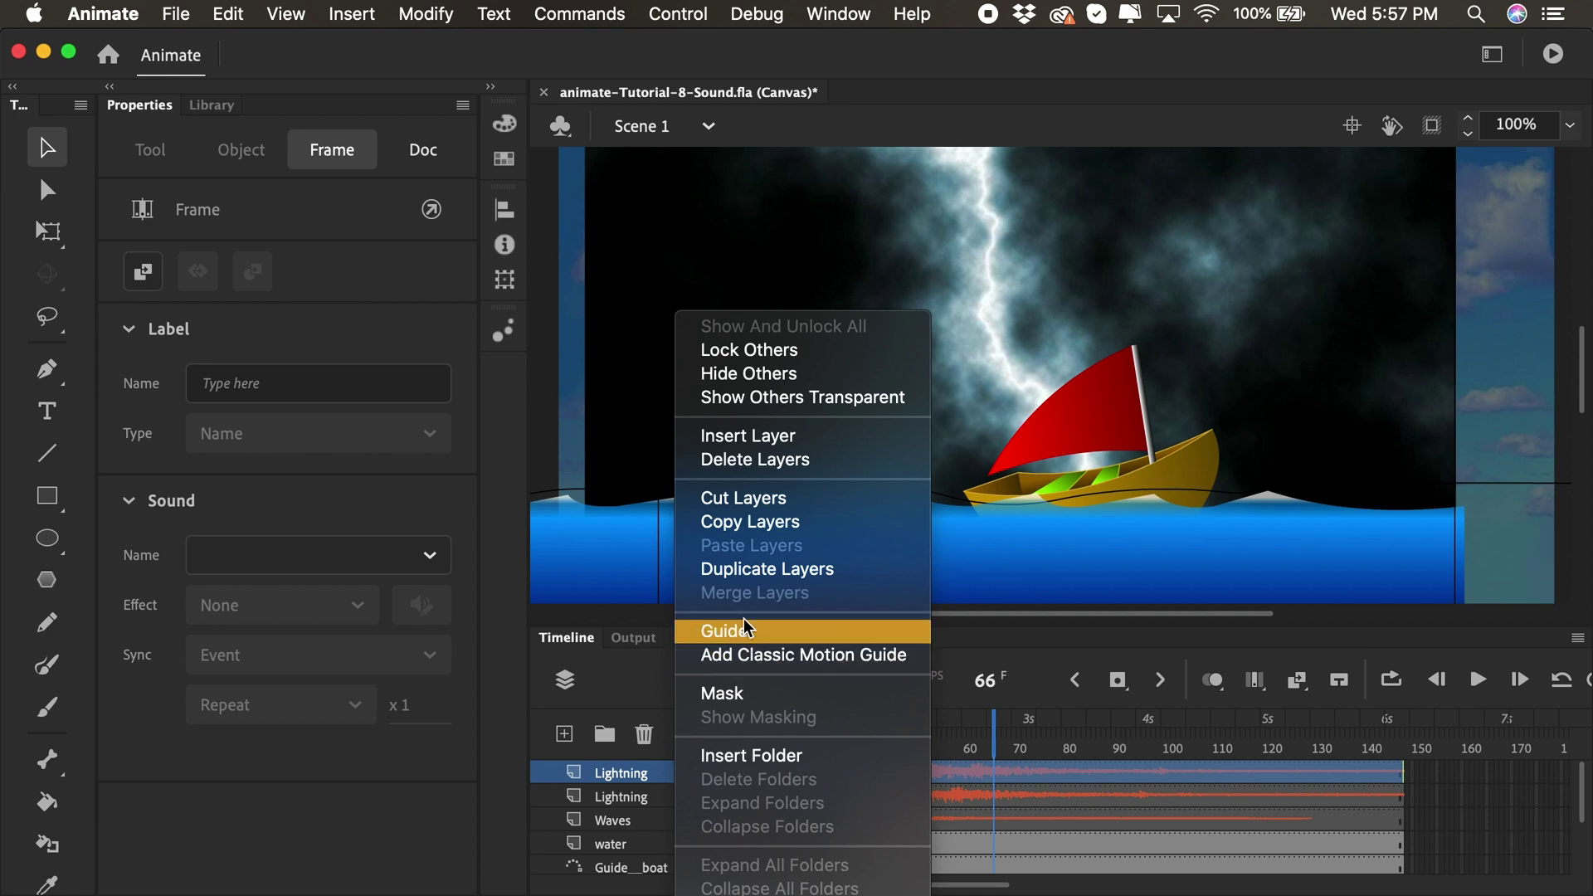
{"action": "left_click", "coordinate": [750, 572]}
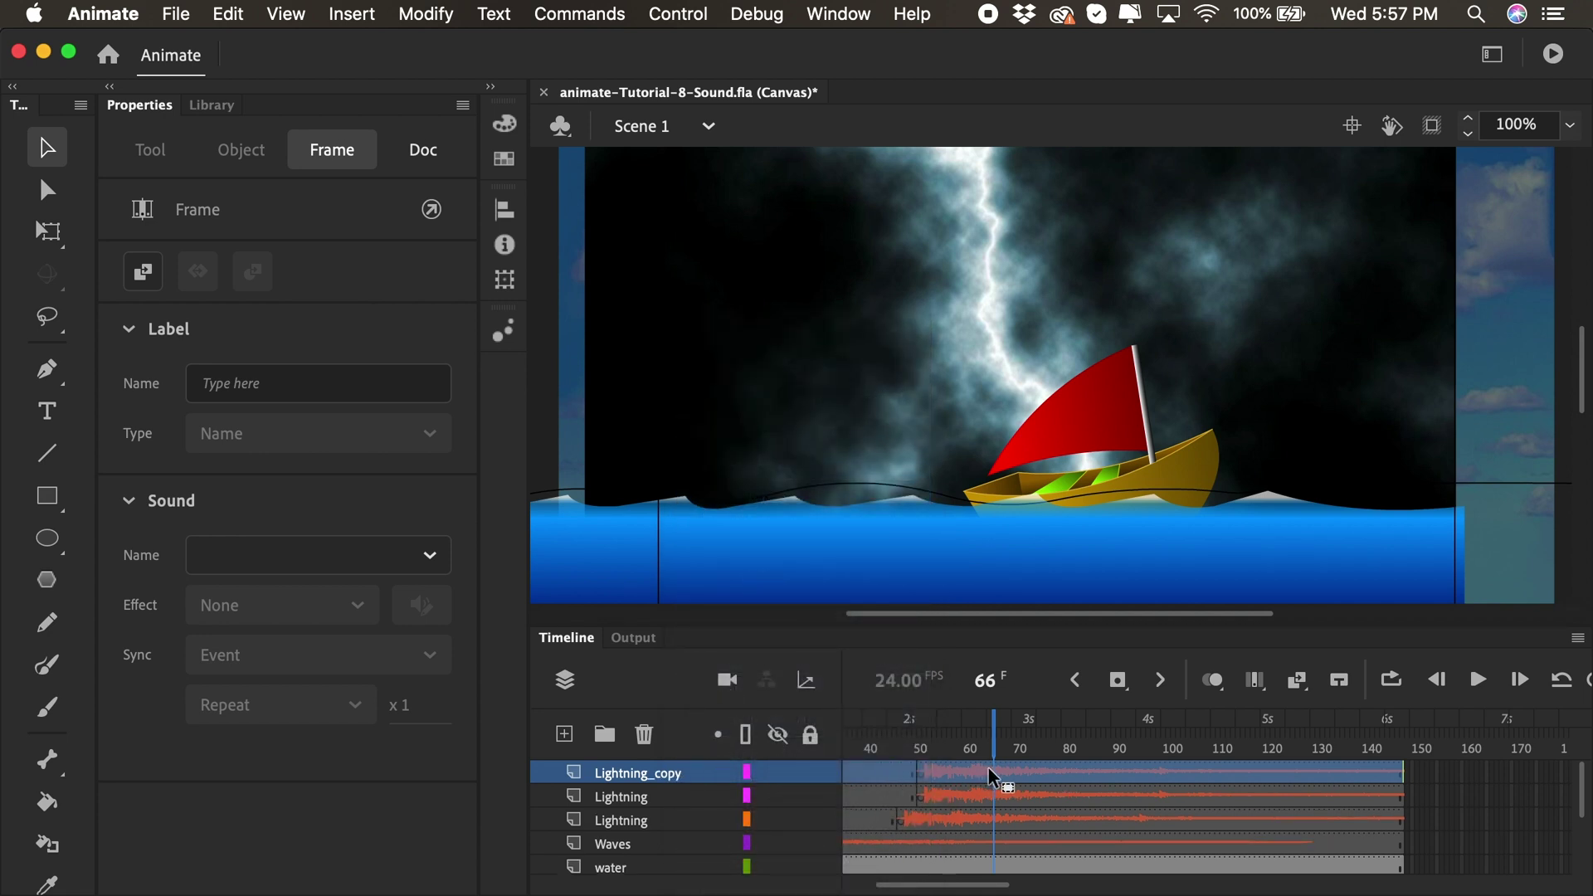
{"action": "left_click", "coordinate": [926, 777]}
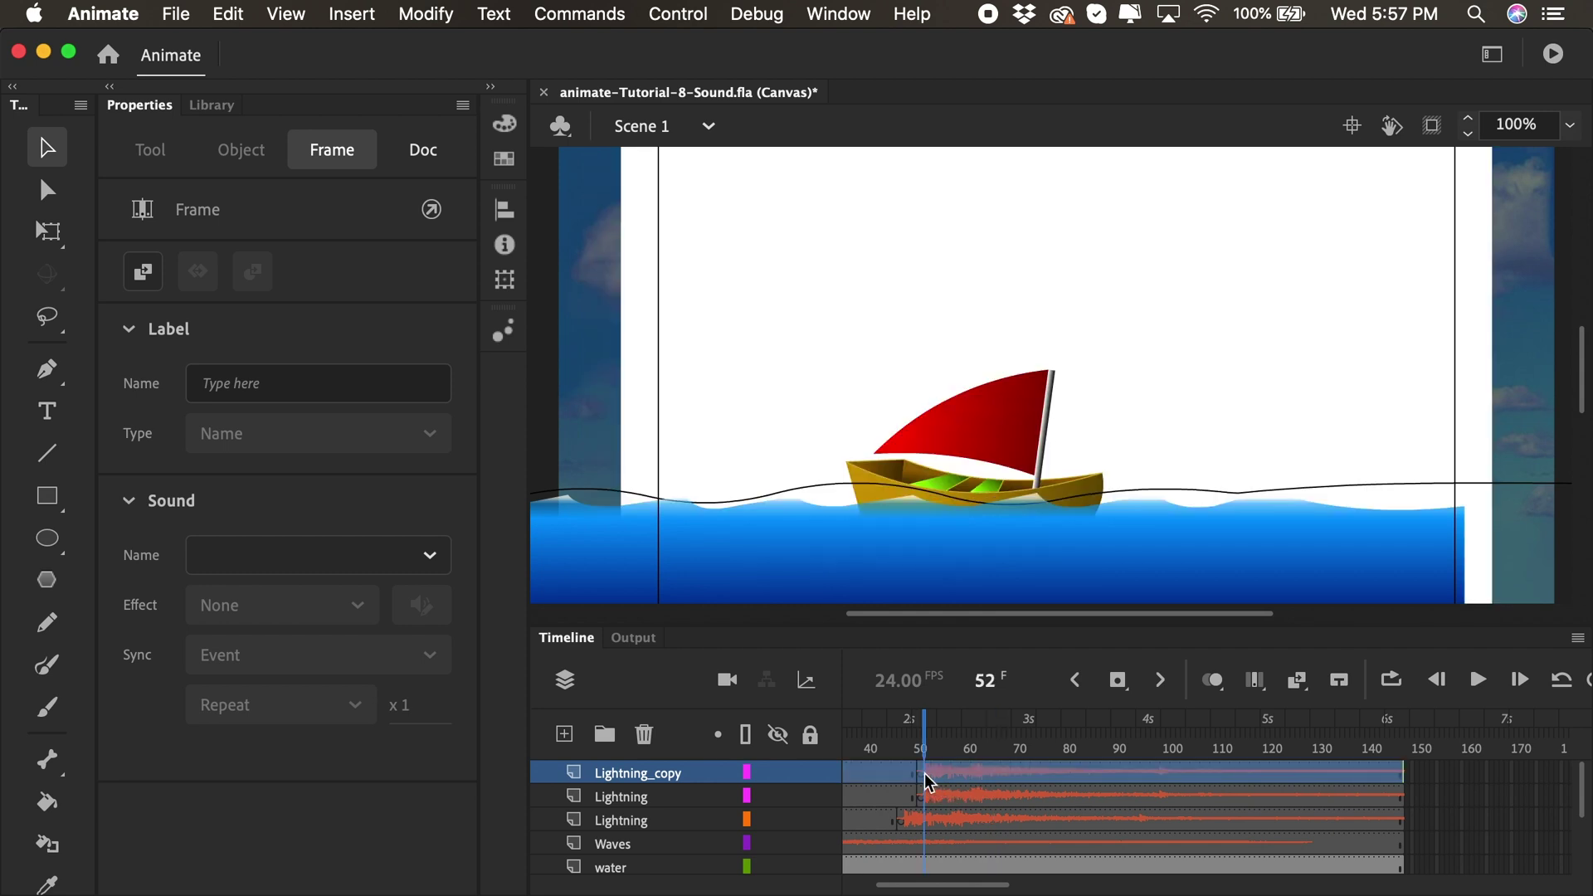
{"action": "left_click_drag", "start_coordinate": [926, 778], "coordinate": [995, 772]}
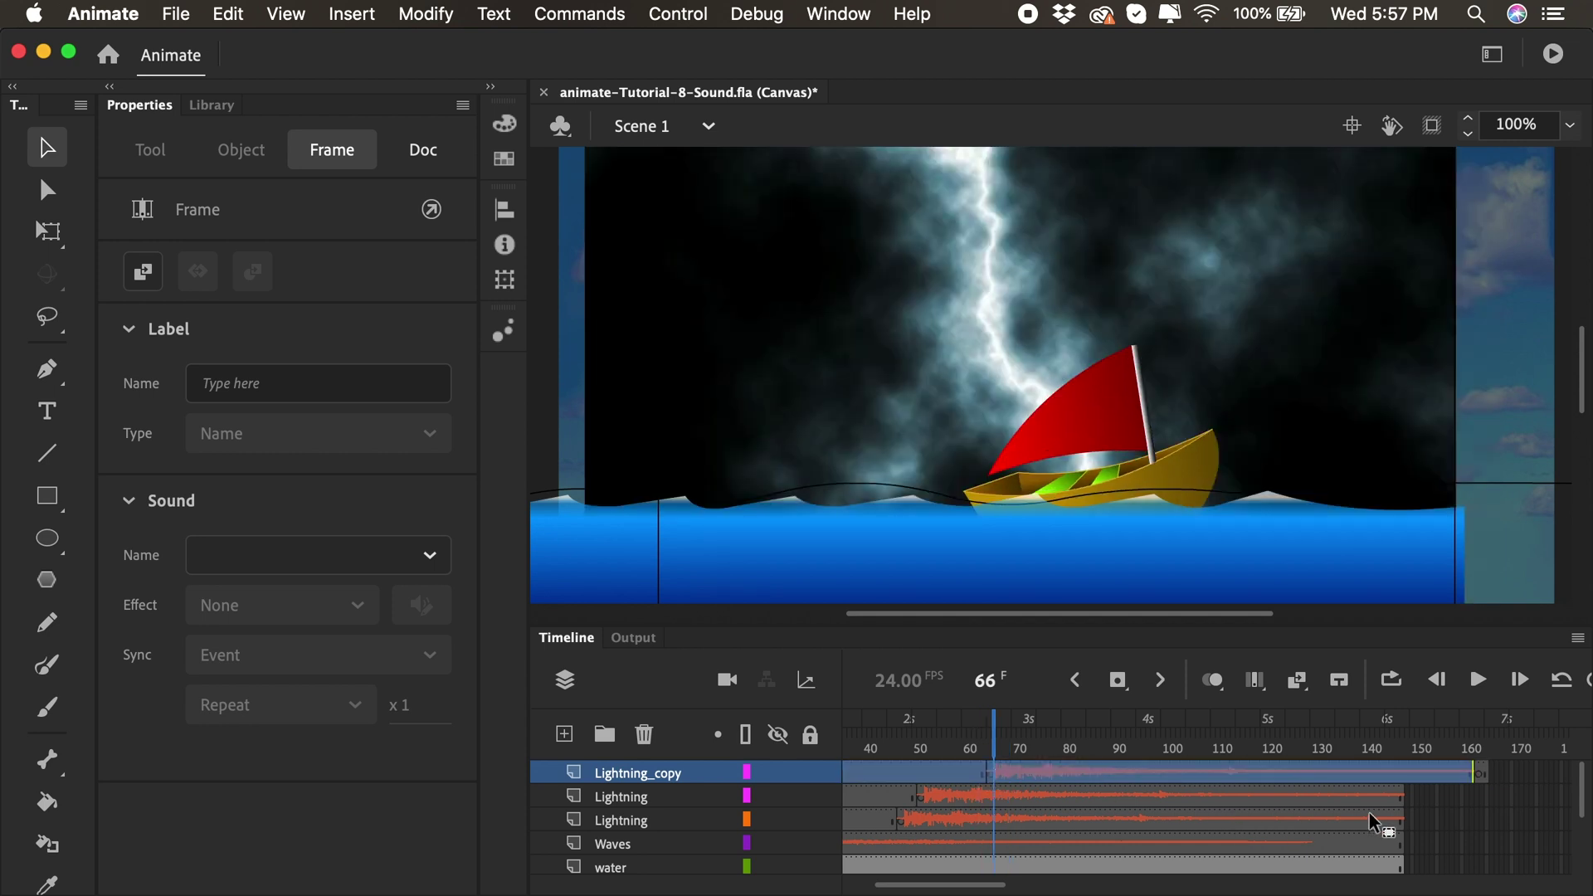
Step: Remove Lightning_copy's frames extending past frame 148
{"action": "left_click", "coordinate": [1446, 818]}
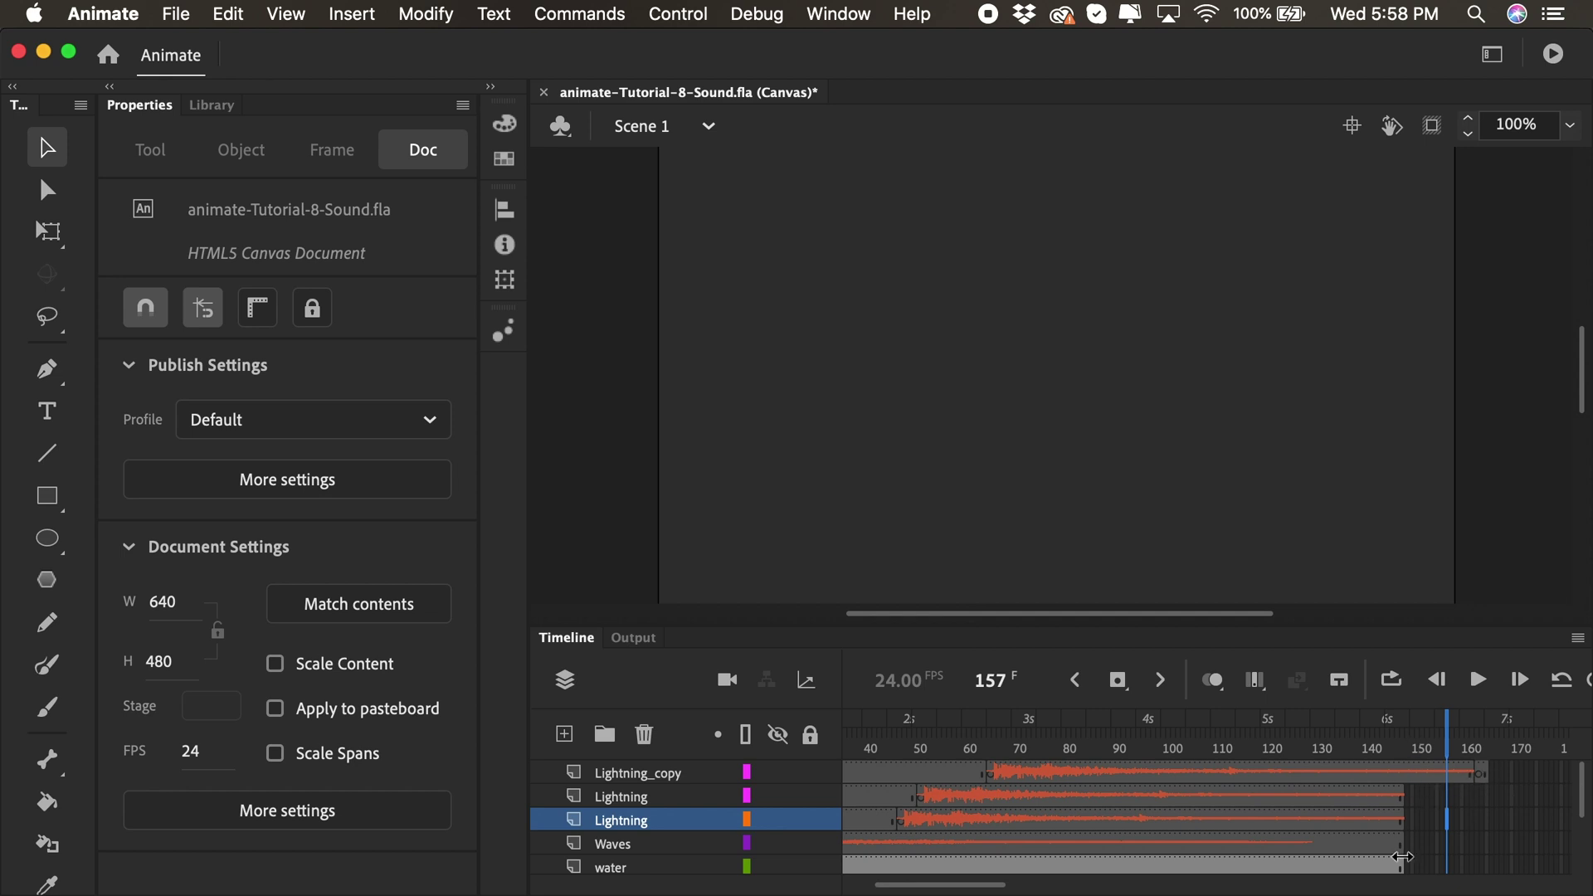
{"action": "left_click_drag", "start_coordinate": [1503, 771], "coordinate": [1406, 776]}
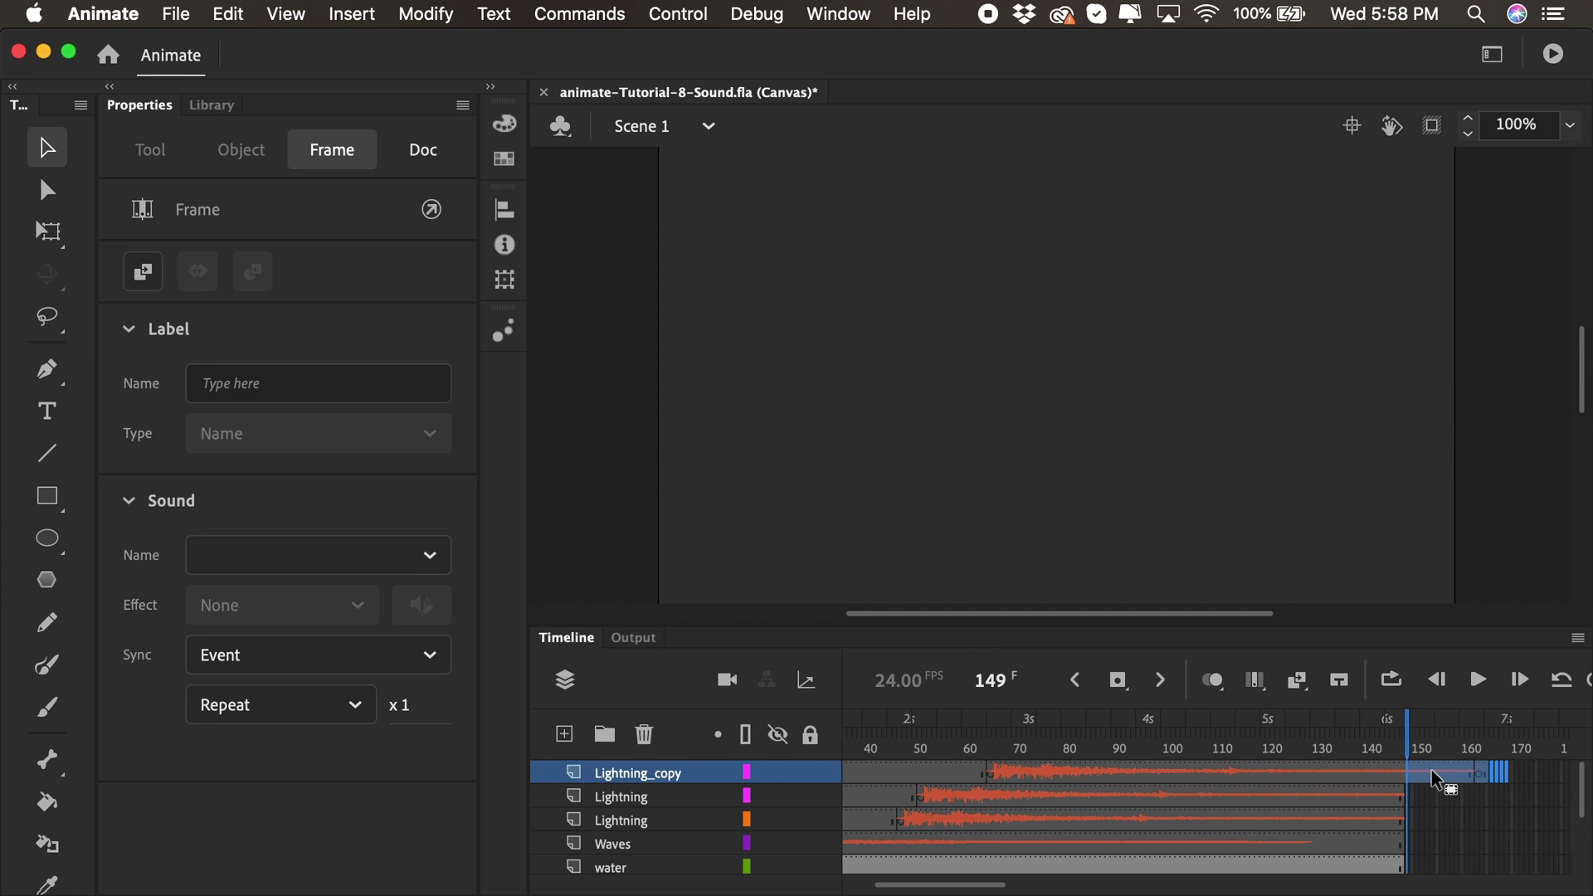
{"action": "right_click", "coordinate": [1433, 772]}
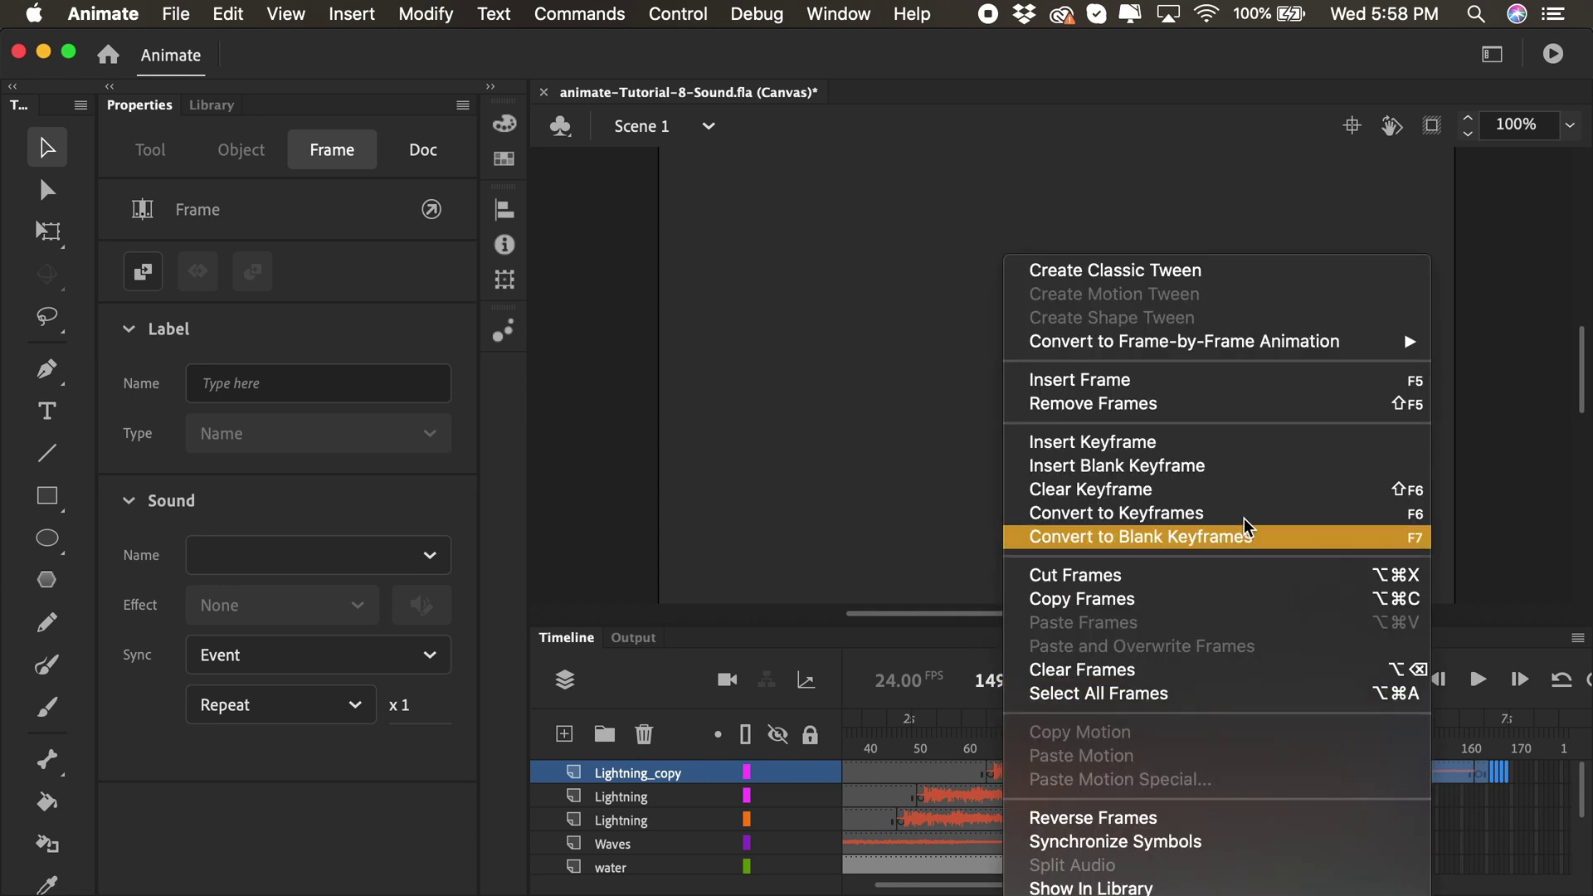
{"action": "left_click", "coordinate": [1182, 410]}
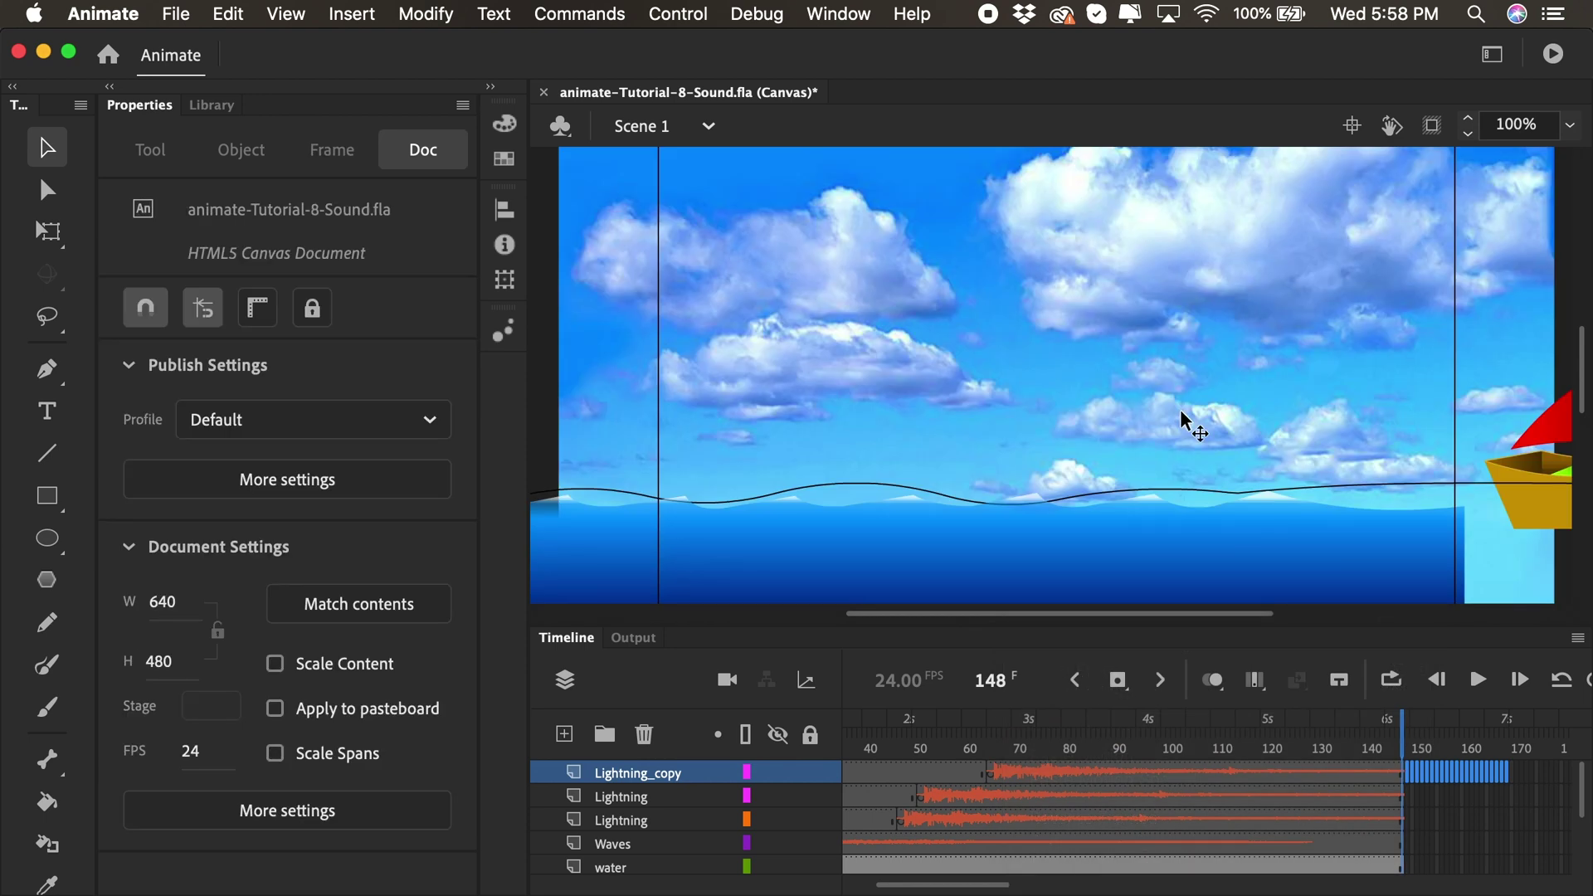
Step: Create a layer folder named AUDIO and move it to the top of the timeline
{"action": "key", "text": "shift+comma"}
{"action": "left_click_drag", "start_coordinate": [722, 628], "coordinate": [722, 497]}
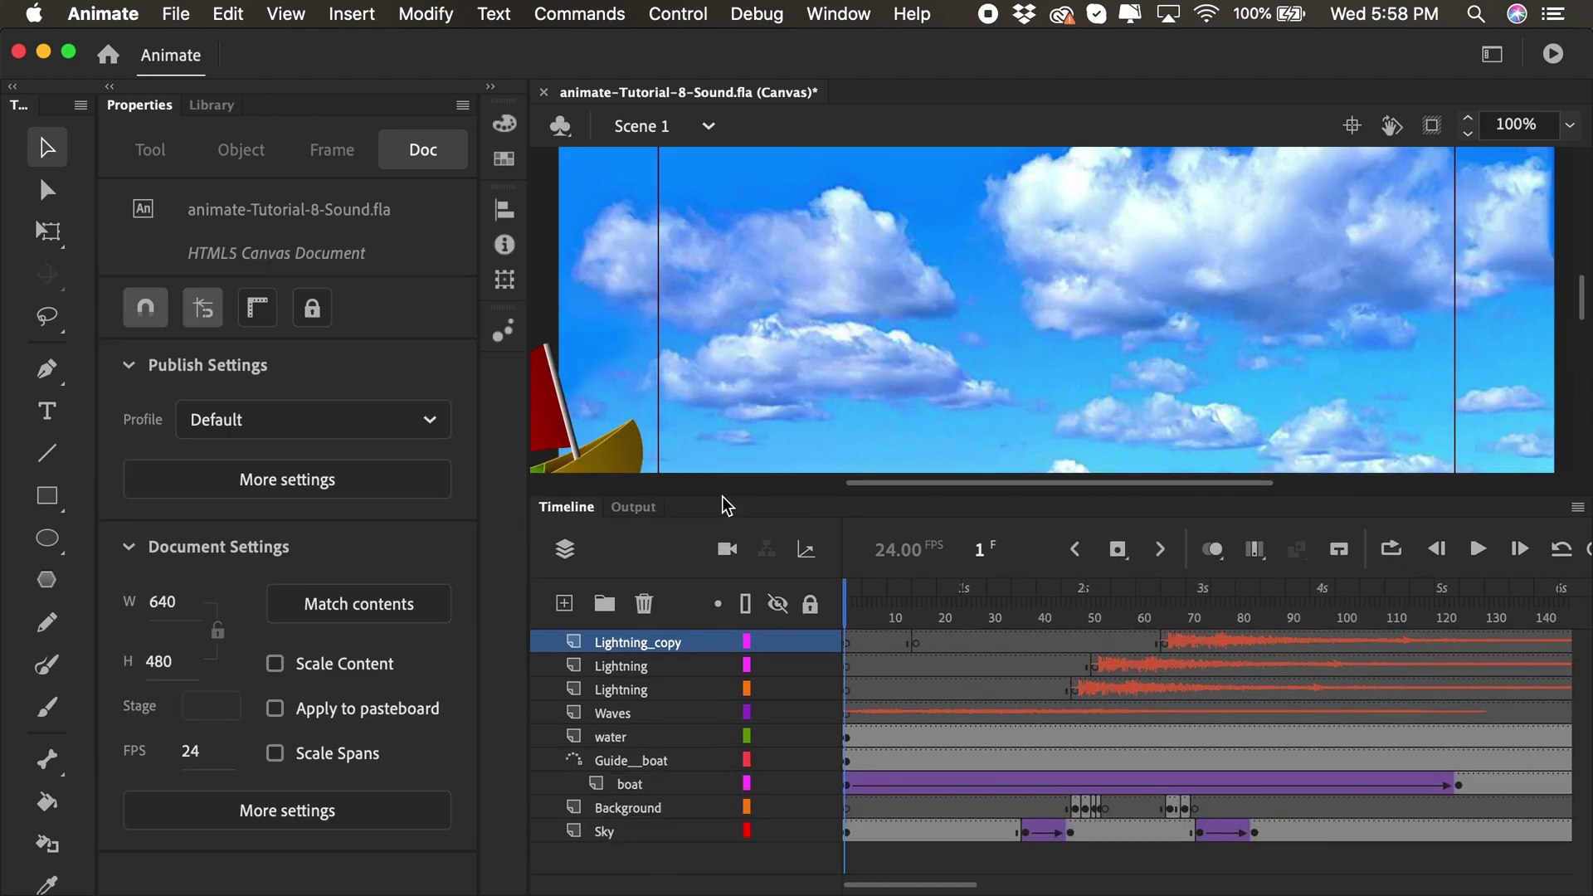
{"action": "left_click", "coordinate": [623, 690]}
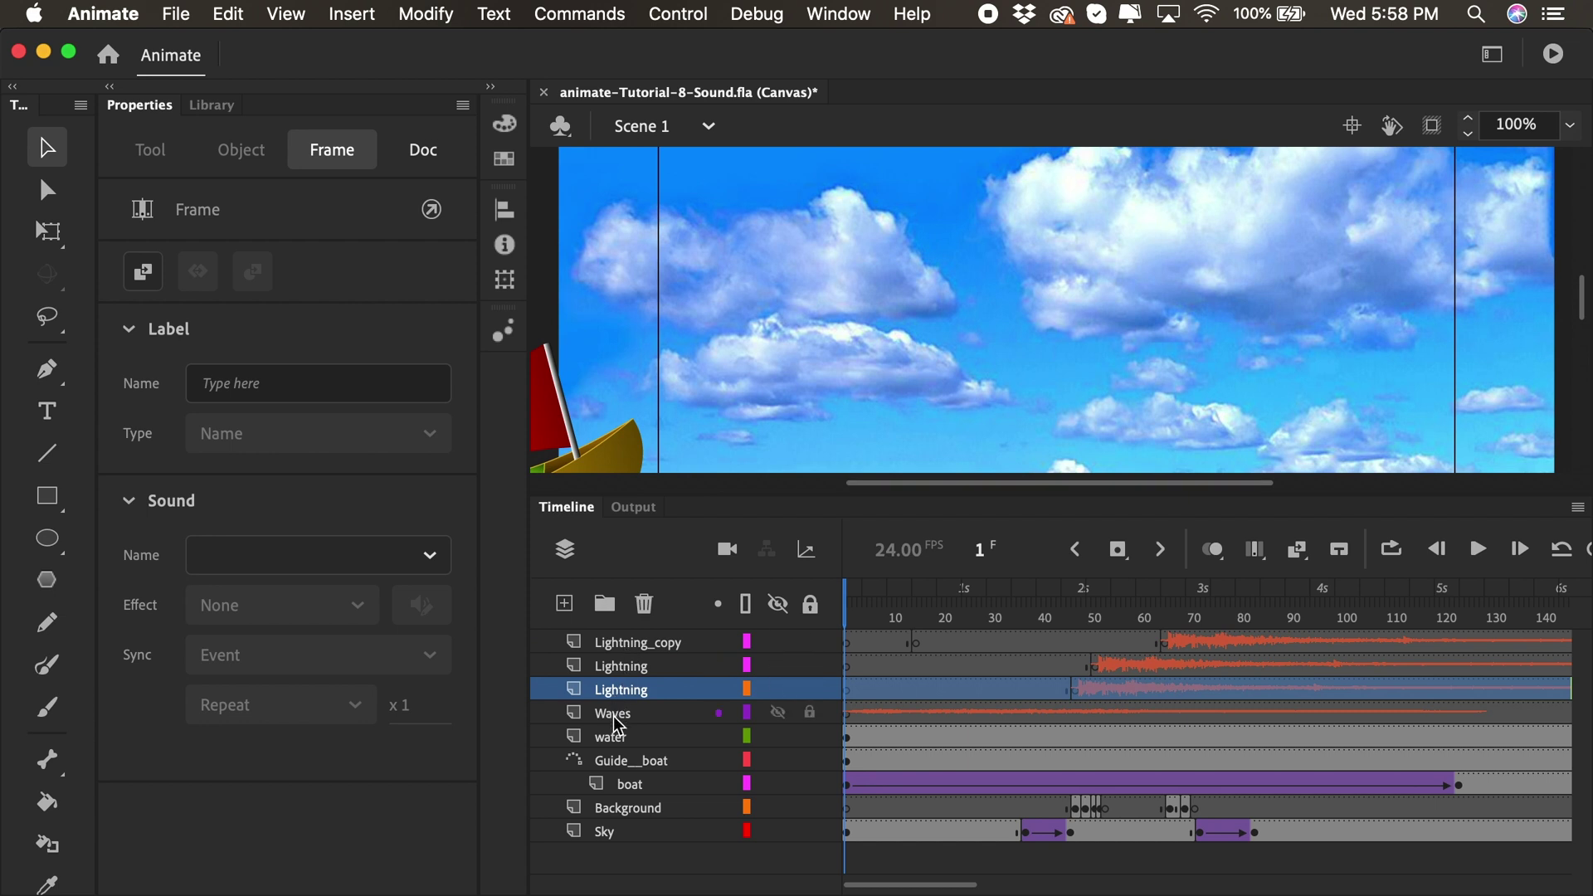
{"action": "left_click", "coordinate": [618, 715]}
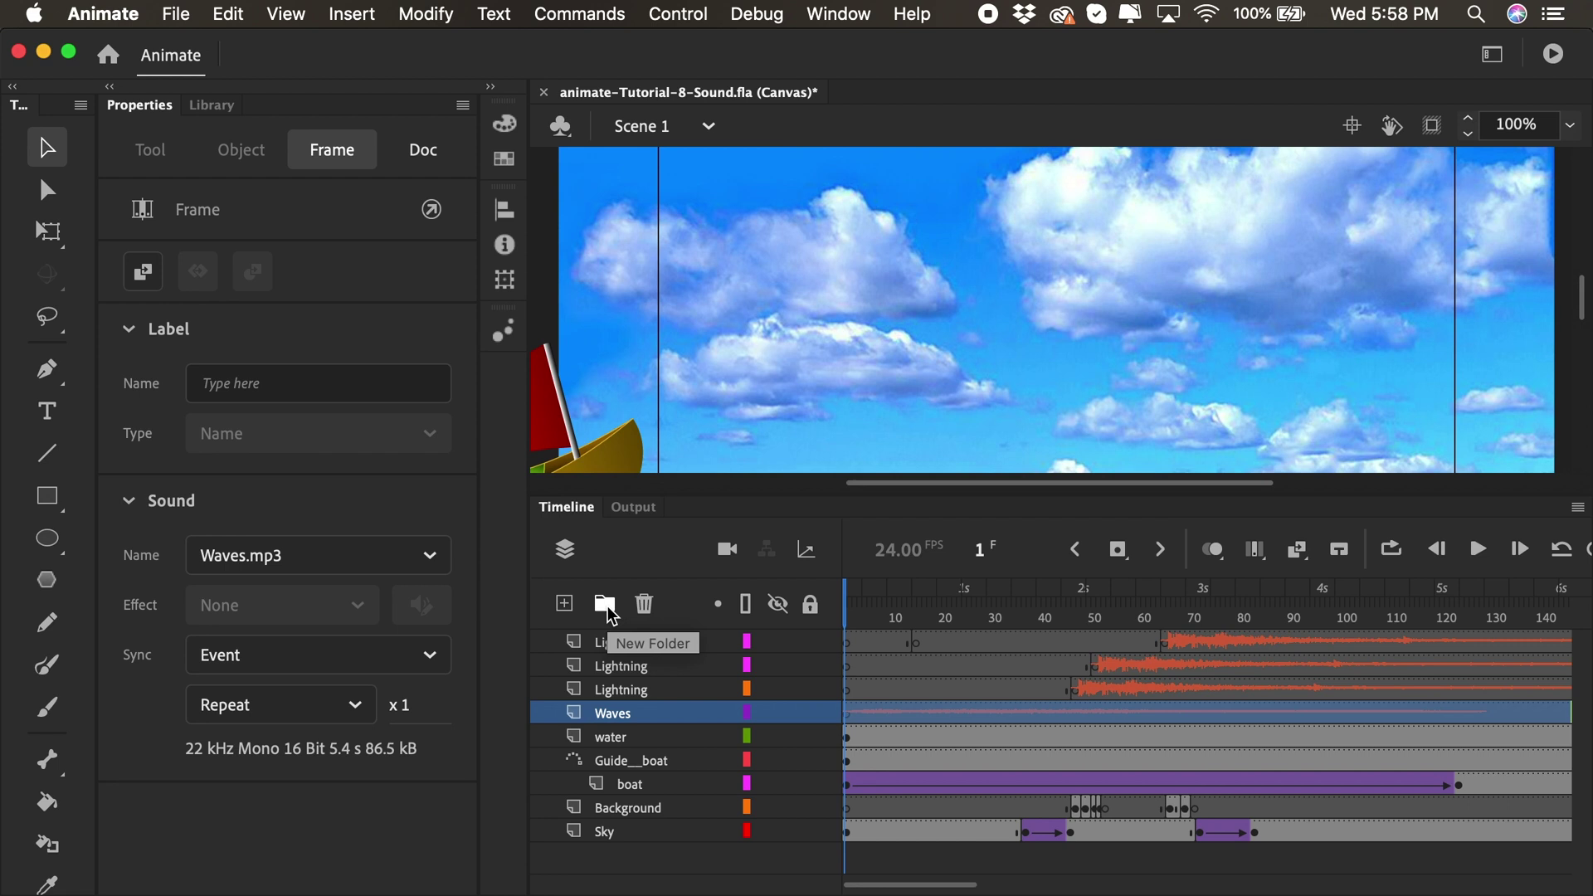
{"action": "left_click", "coordinate": [605, 604]}
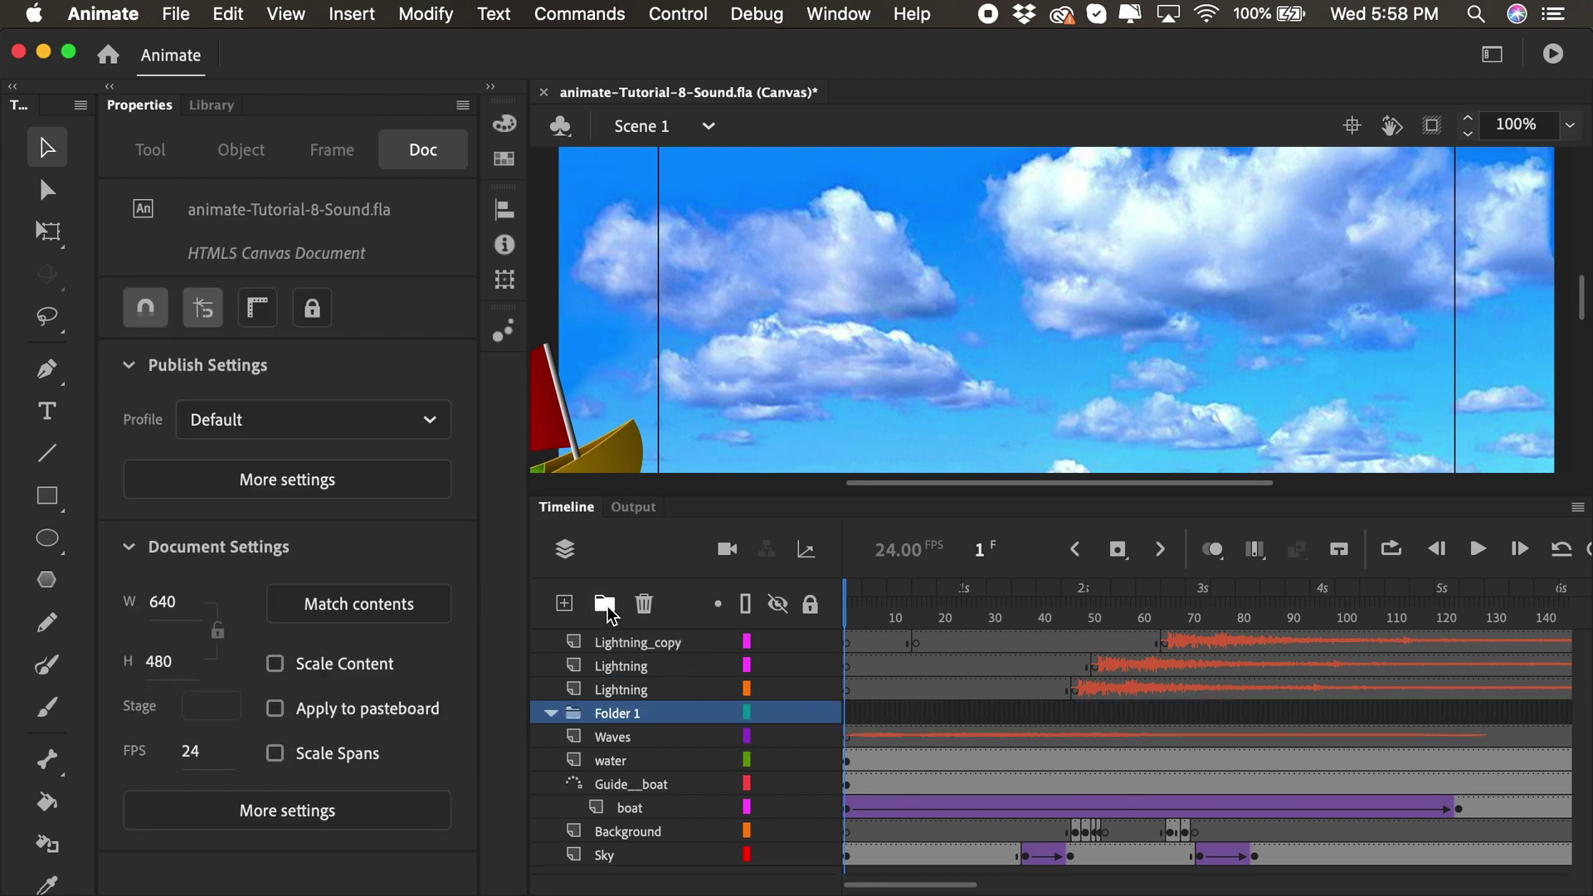
{"action": "double_click", "coordinate": [624, 711]}
{"action": "type", "text": "AUDIO"}
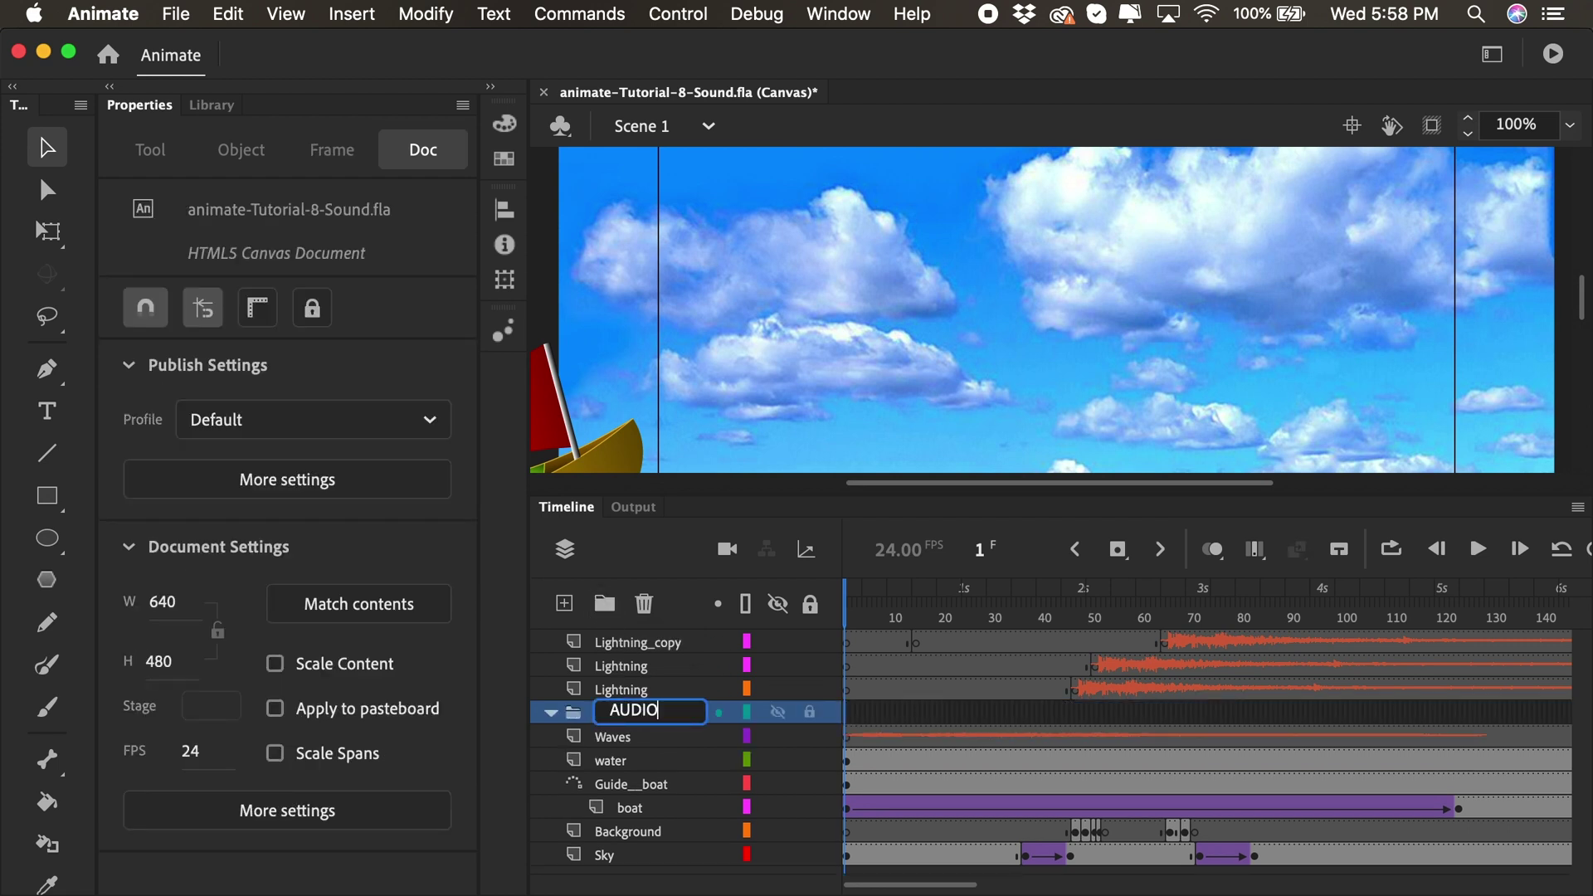
{"action": "key", "text": "Return"}
{"action": "left_click_drag", "start_coordinate": [635, 719], "coordinate": [628, 643]}
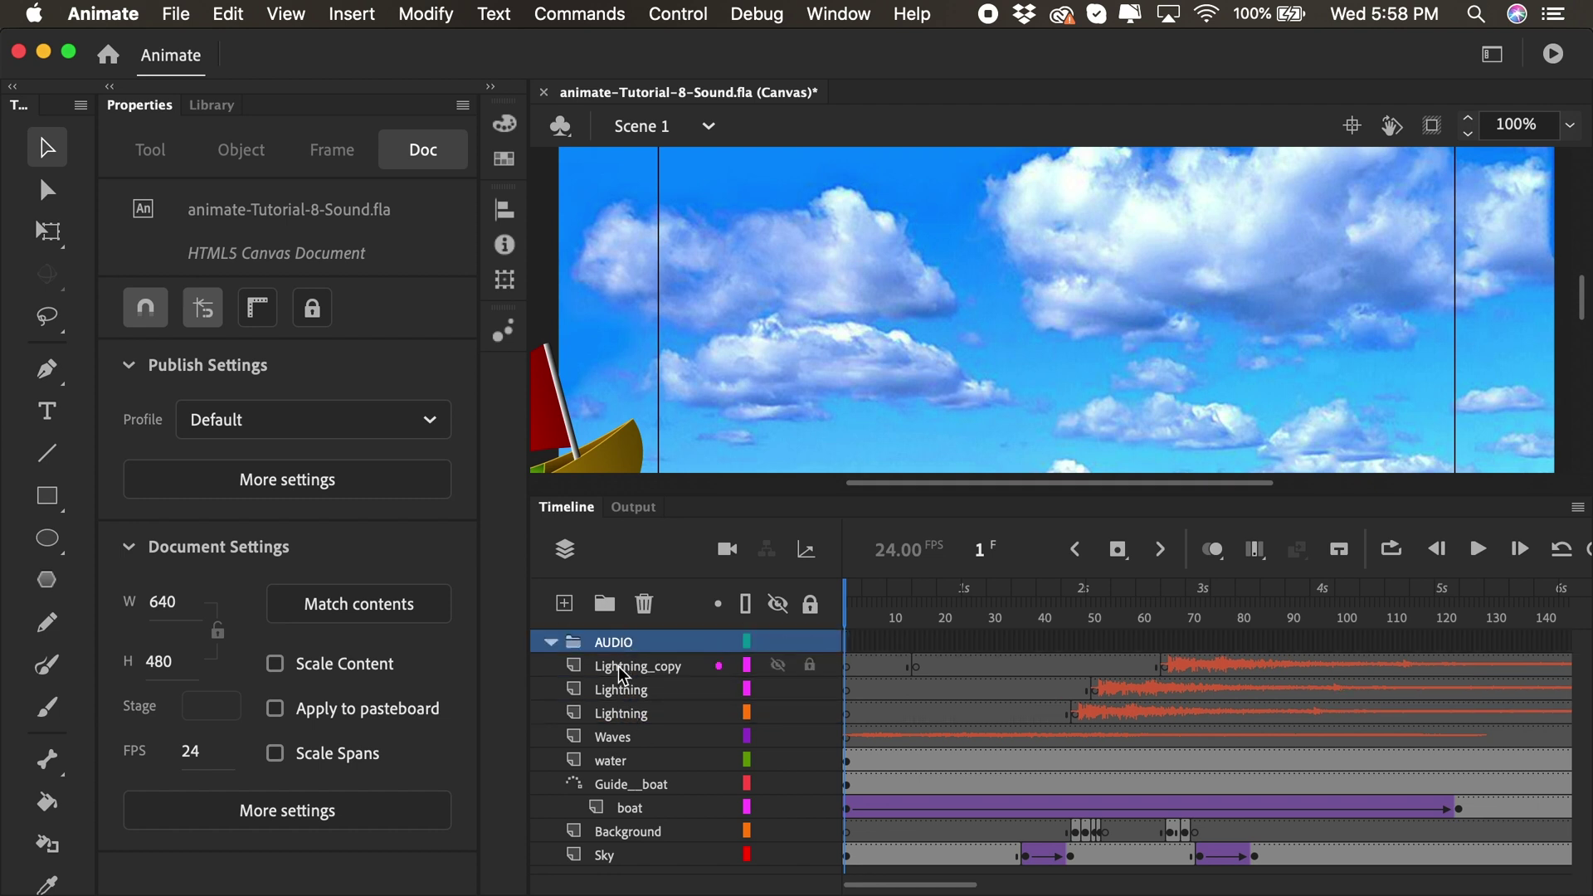
Step: Move Lightning_copy, both Lightning layers and Waves into AUDIO and collapse the folder
{"action": "left_click", "coordinate": [627, 672]}
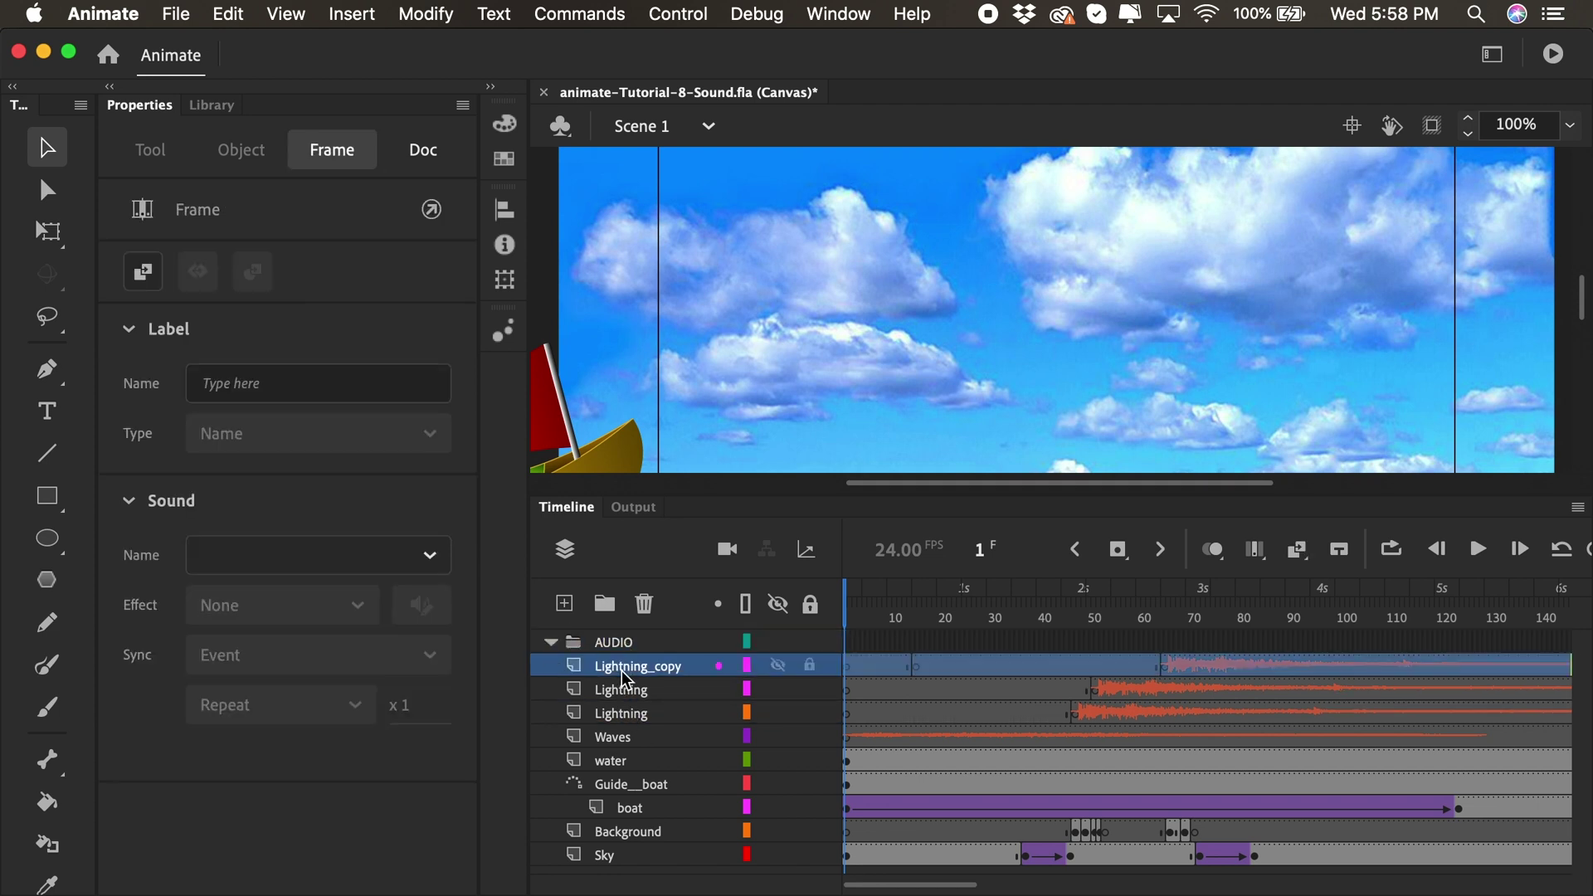
{"action": "left_click", "coordinate": [618, 740], "text": "shift"}
{"action": "left_click_drag", "start_coordinate": [619, 747], "coordinate": [611, 646]}
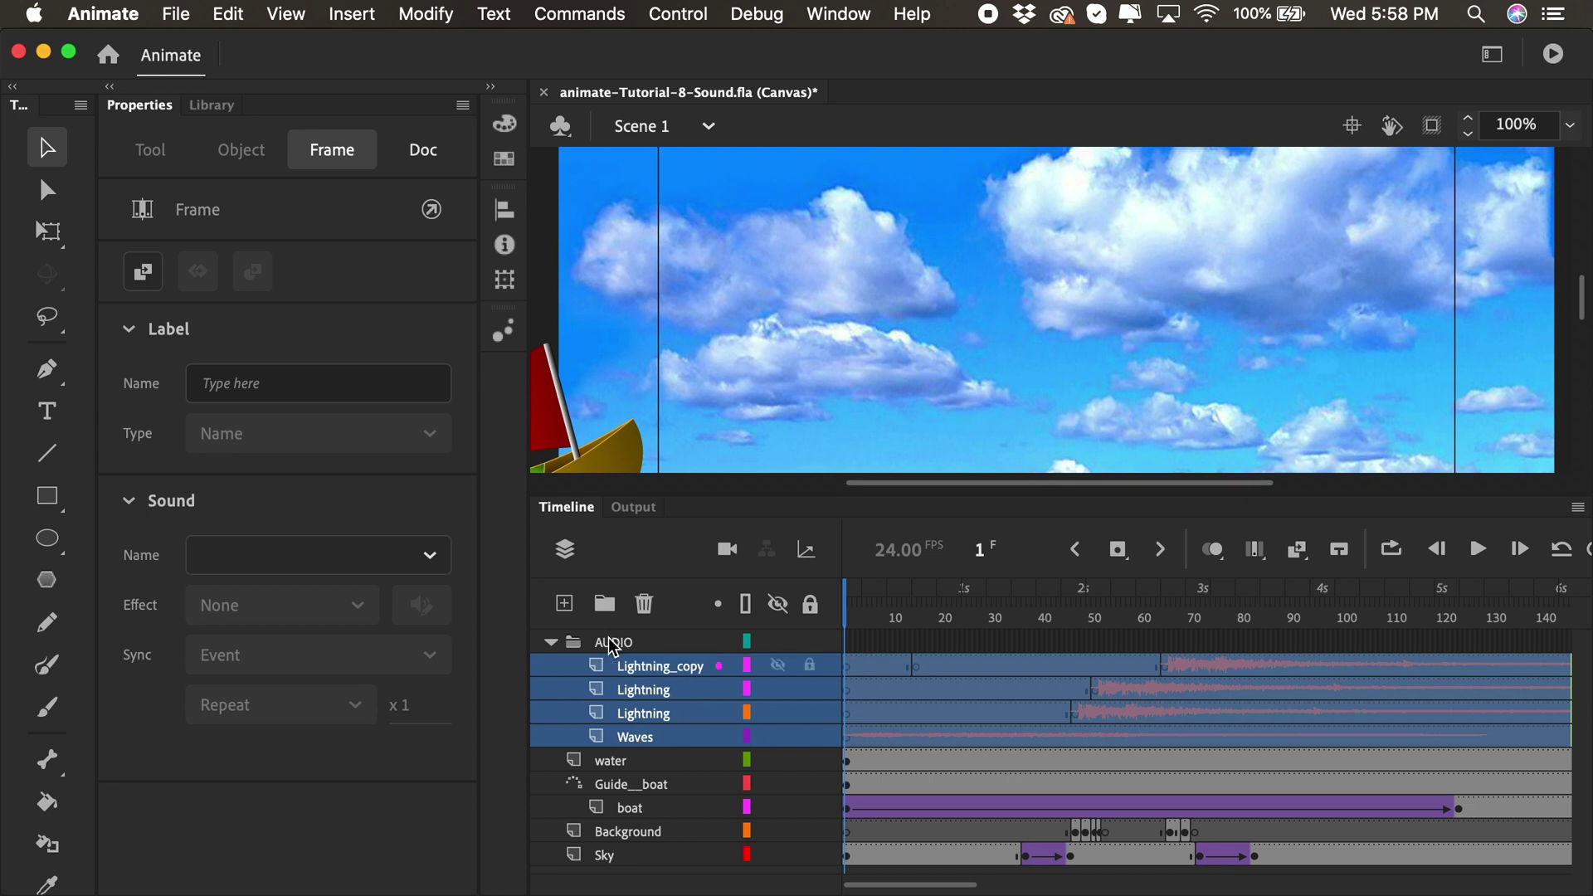
{"action": "left_click", "coordinate": [551, 643]}
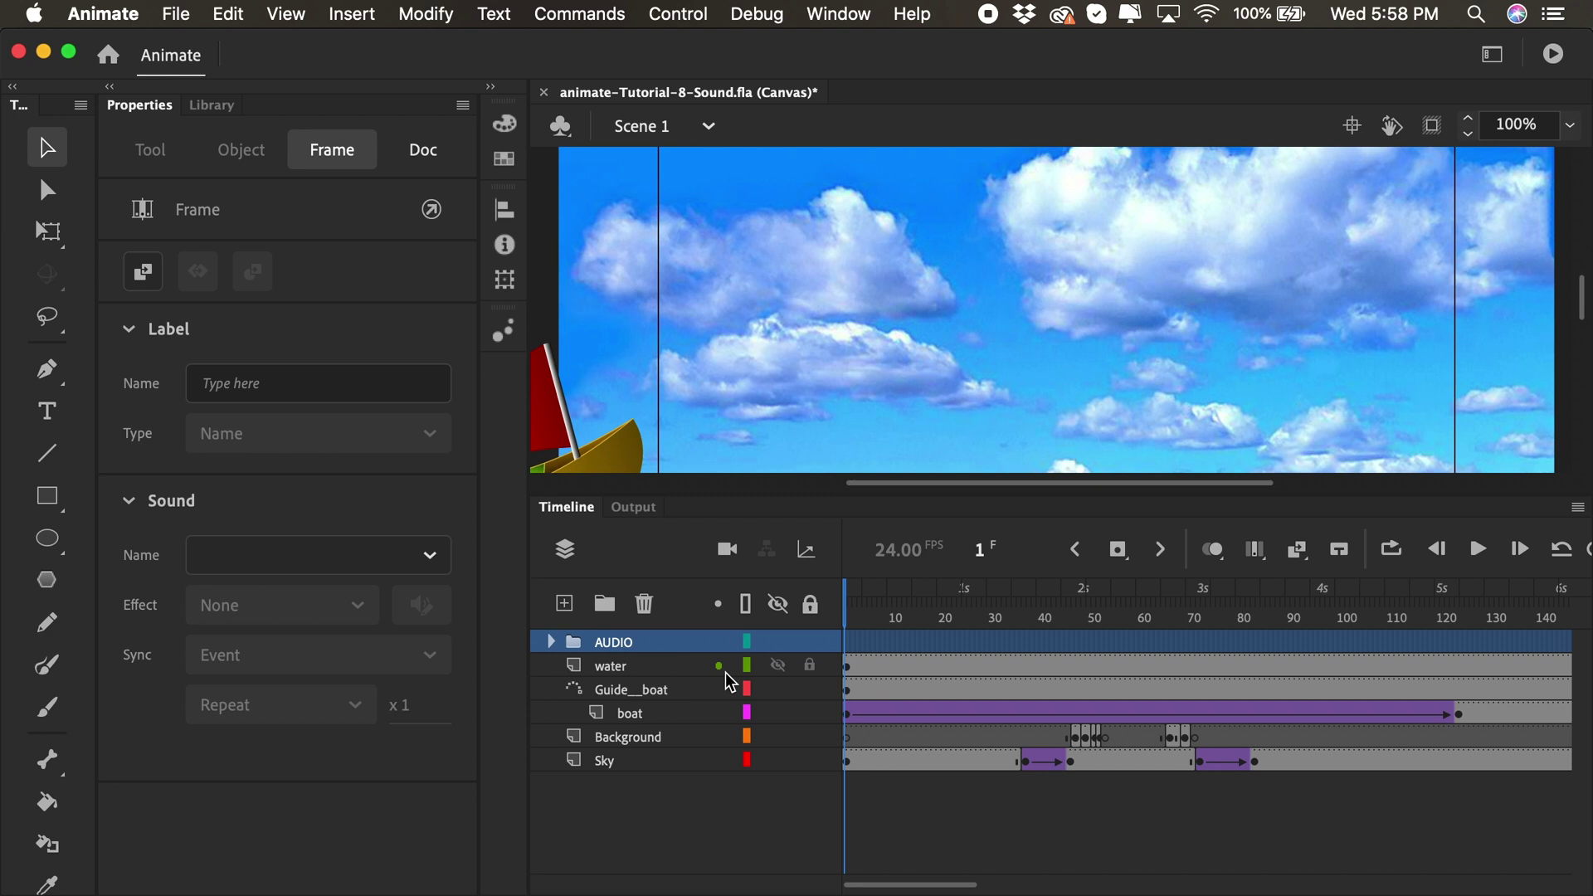
{"action": "key", "text": "super+Return"}
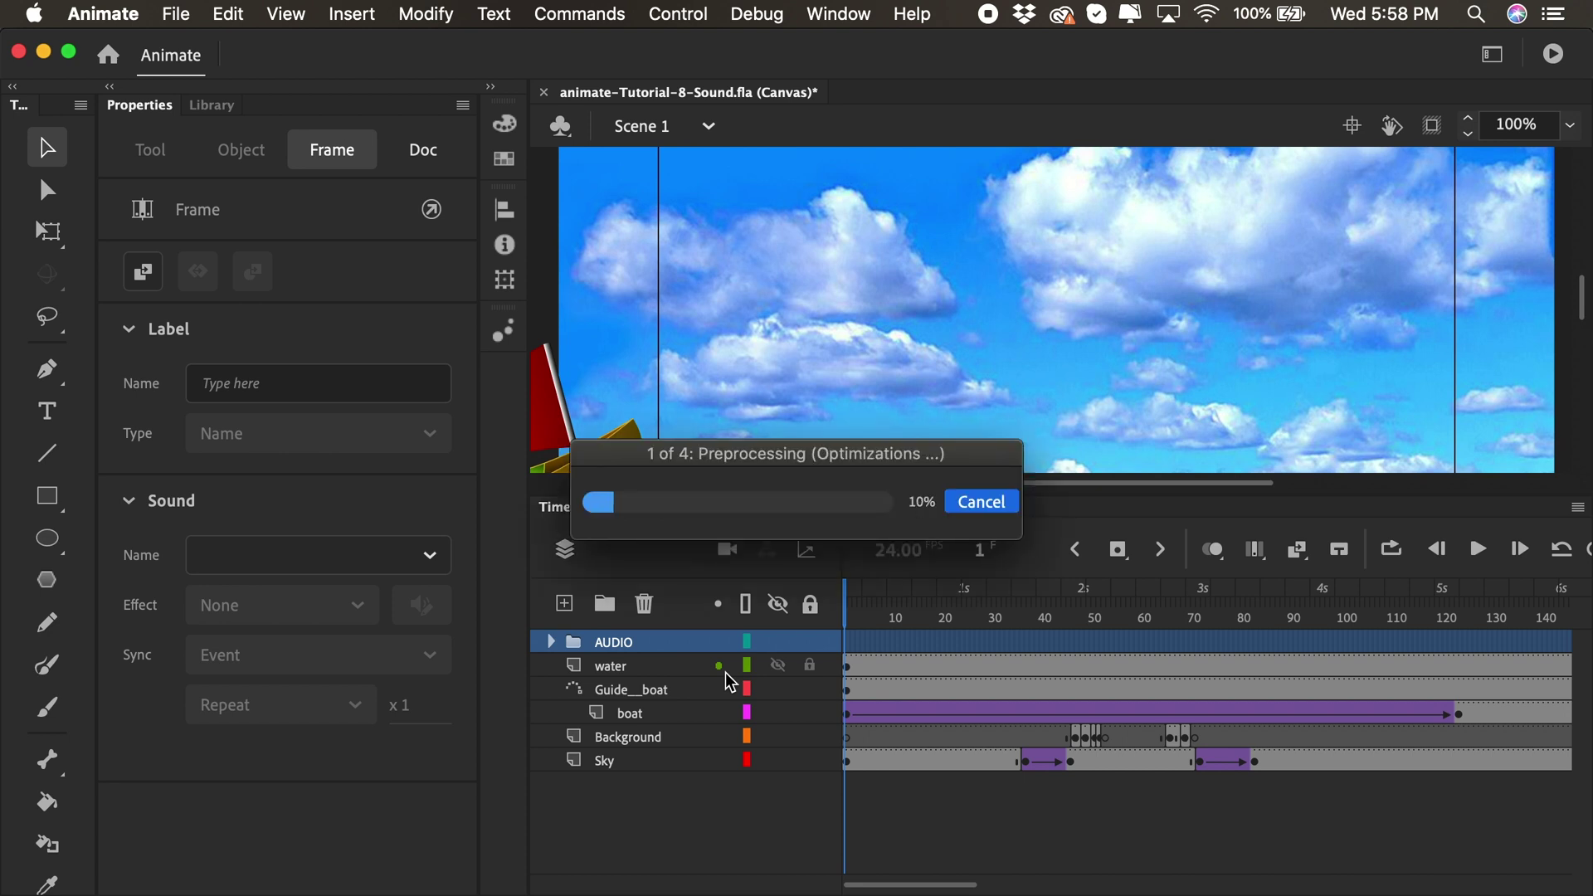